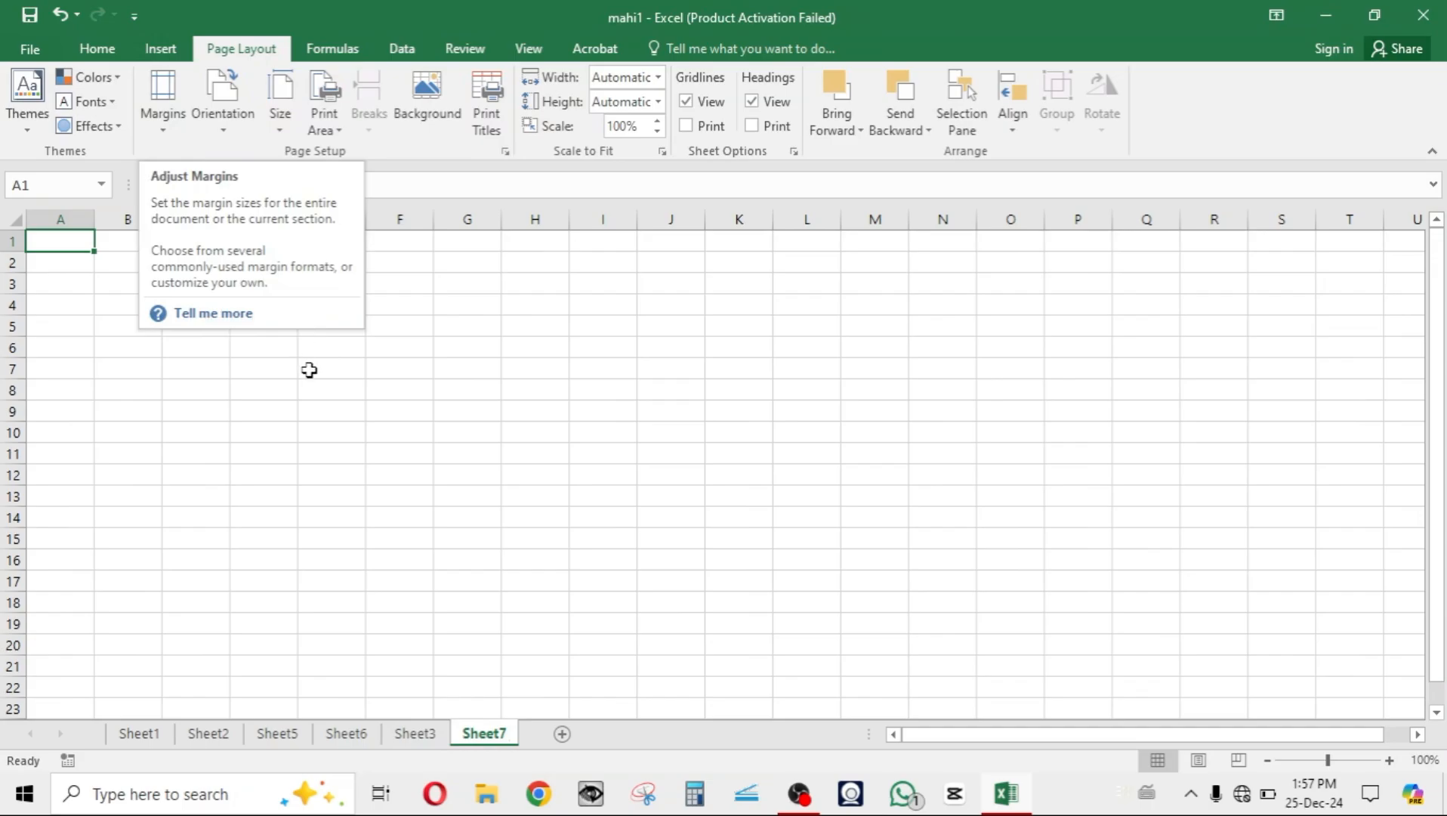
# - Look through the workbook's sheets and open Sheet1, which holds the student marks table
pyautogui.click(311, 370)
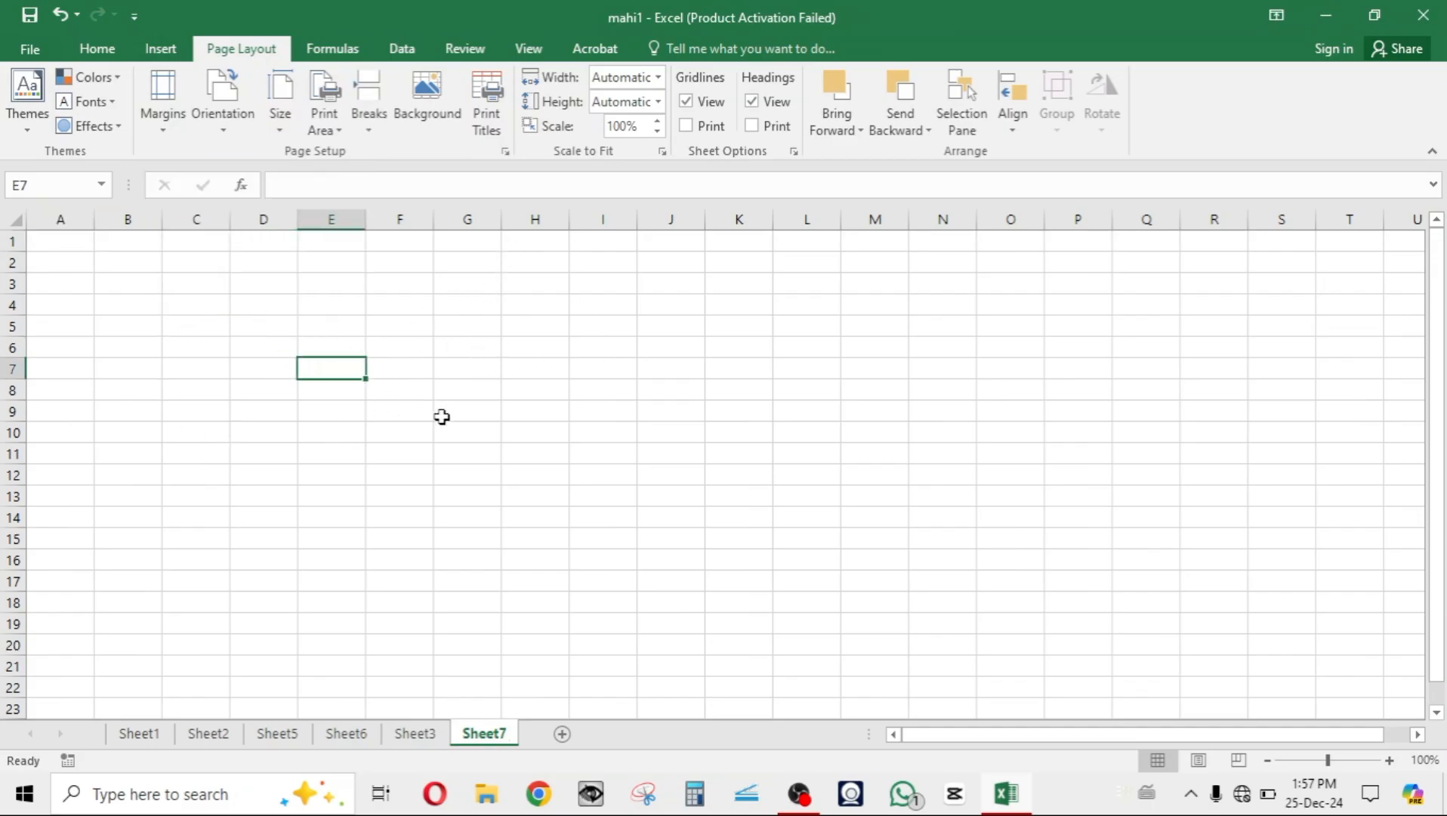
pyautogui.click(412, 735)
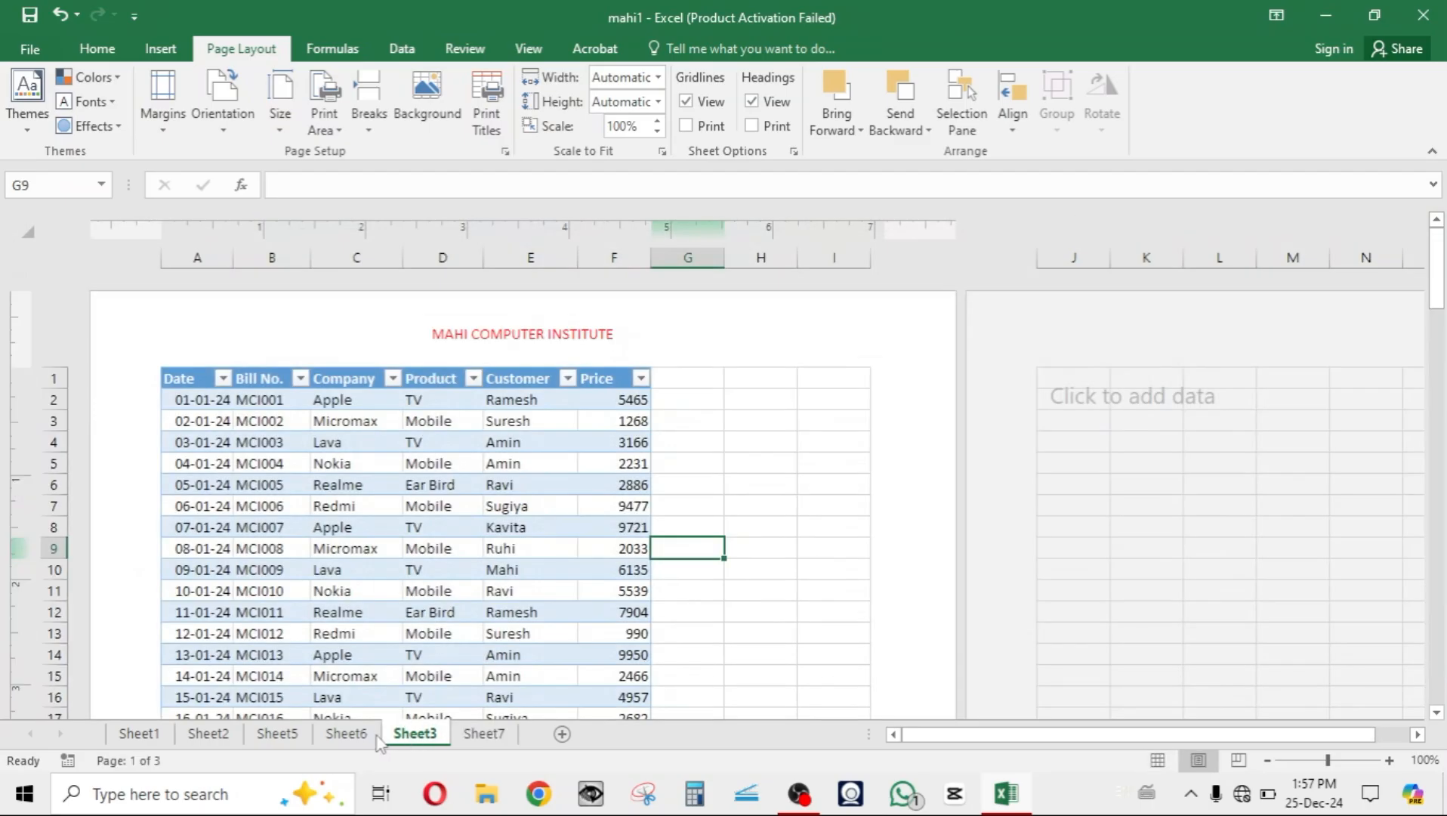
pyautogui.click(346, 735)
pyautogui.click(277, 733)
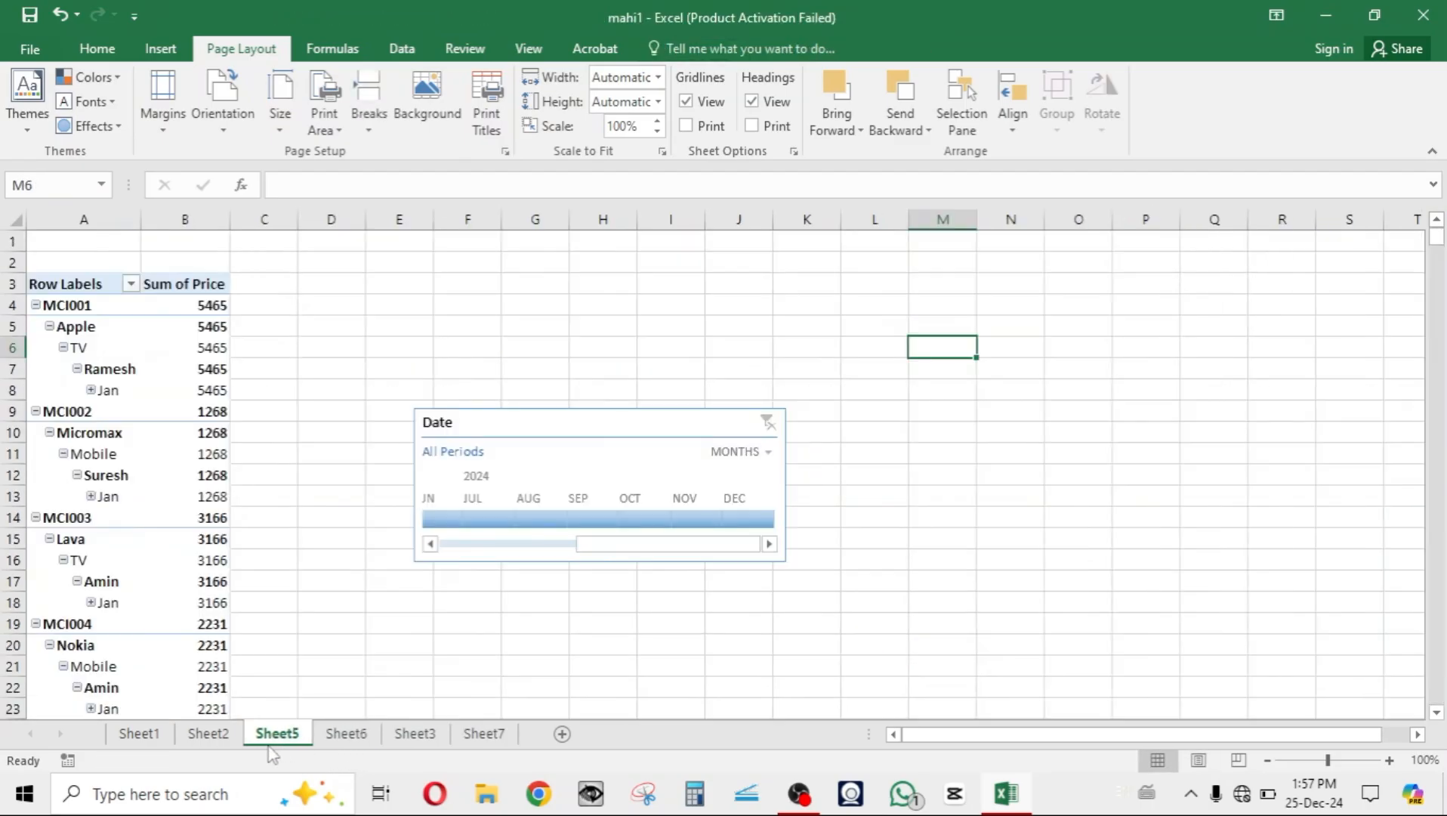
pyautogui.click(139, 733)
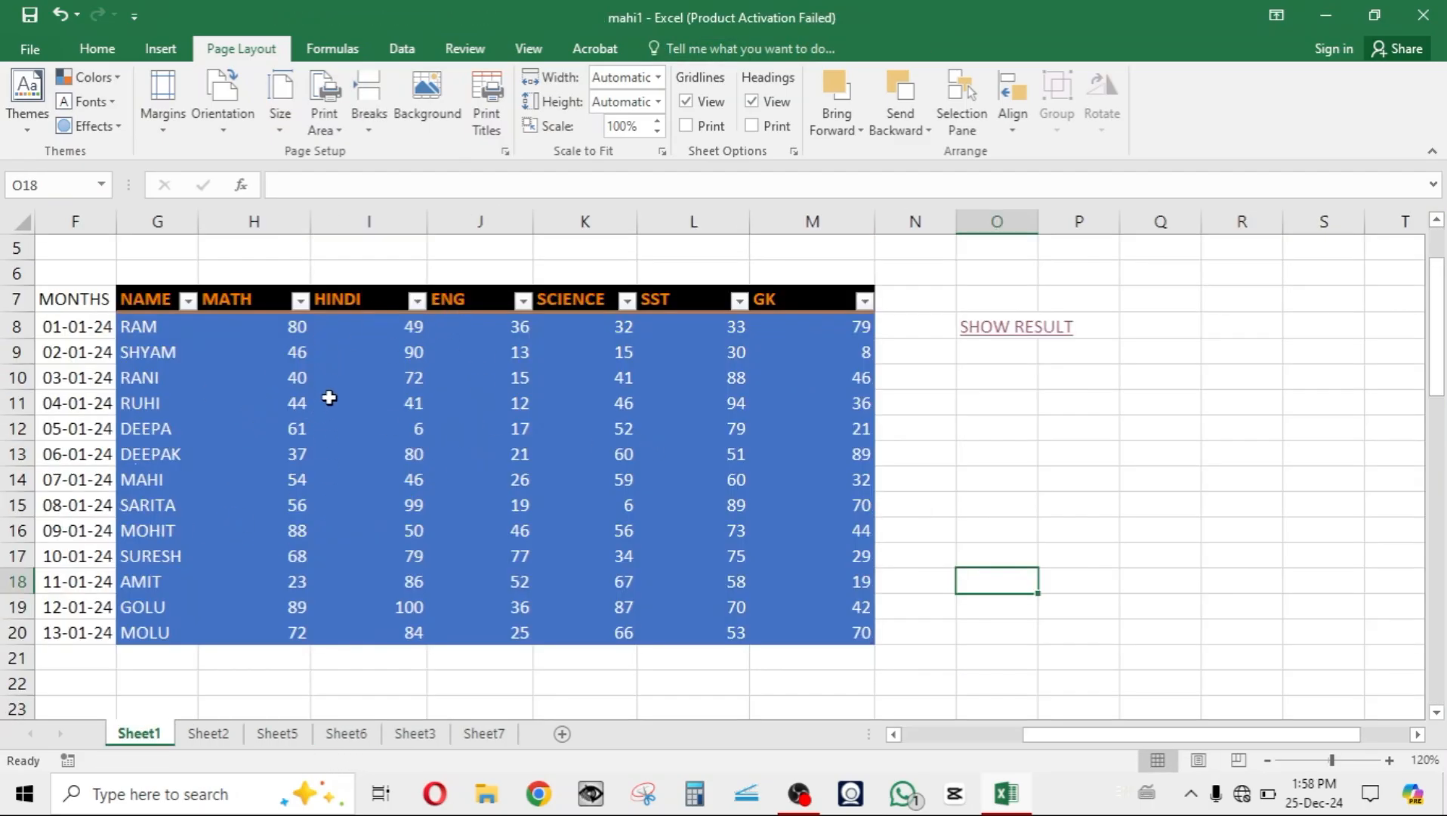
# - Apply the Normal margin preset to Sheet1 and check the page in the print preview
pyautogui.click(166, 136)
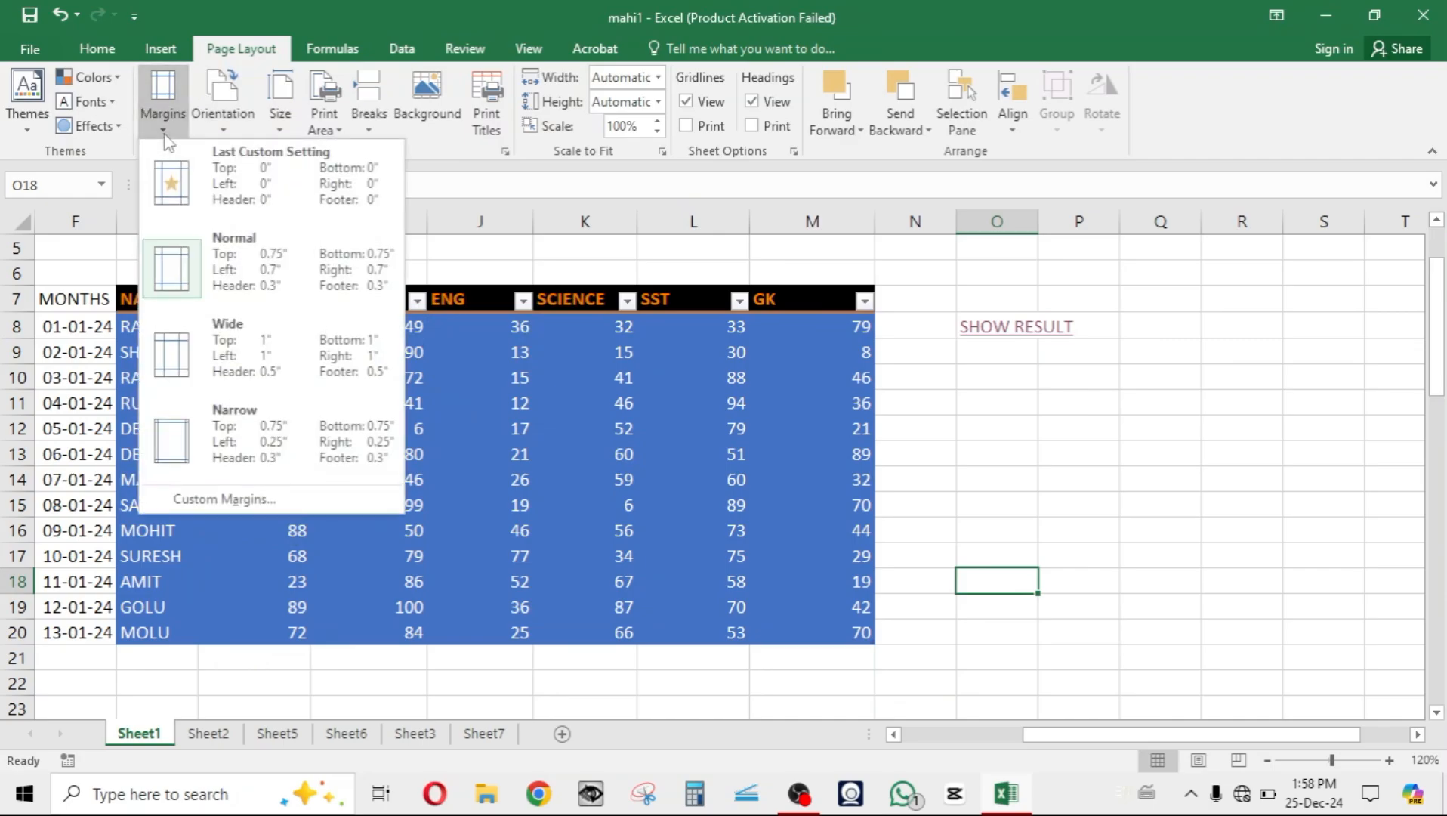
pyautogui.click(239, 265)
pyautogui.click(272, 343)
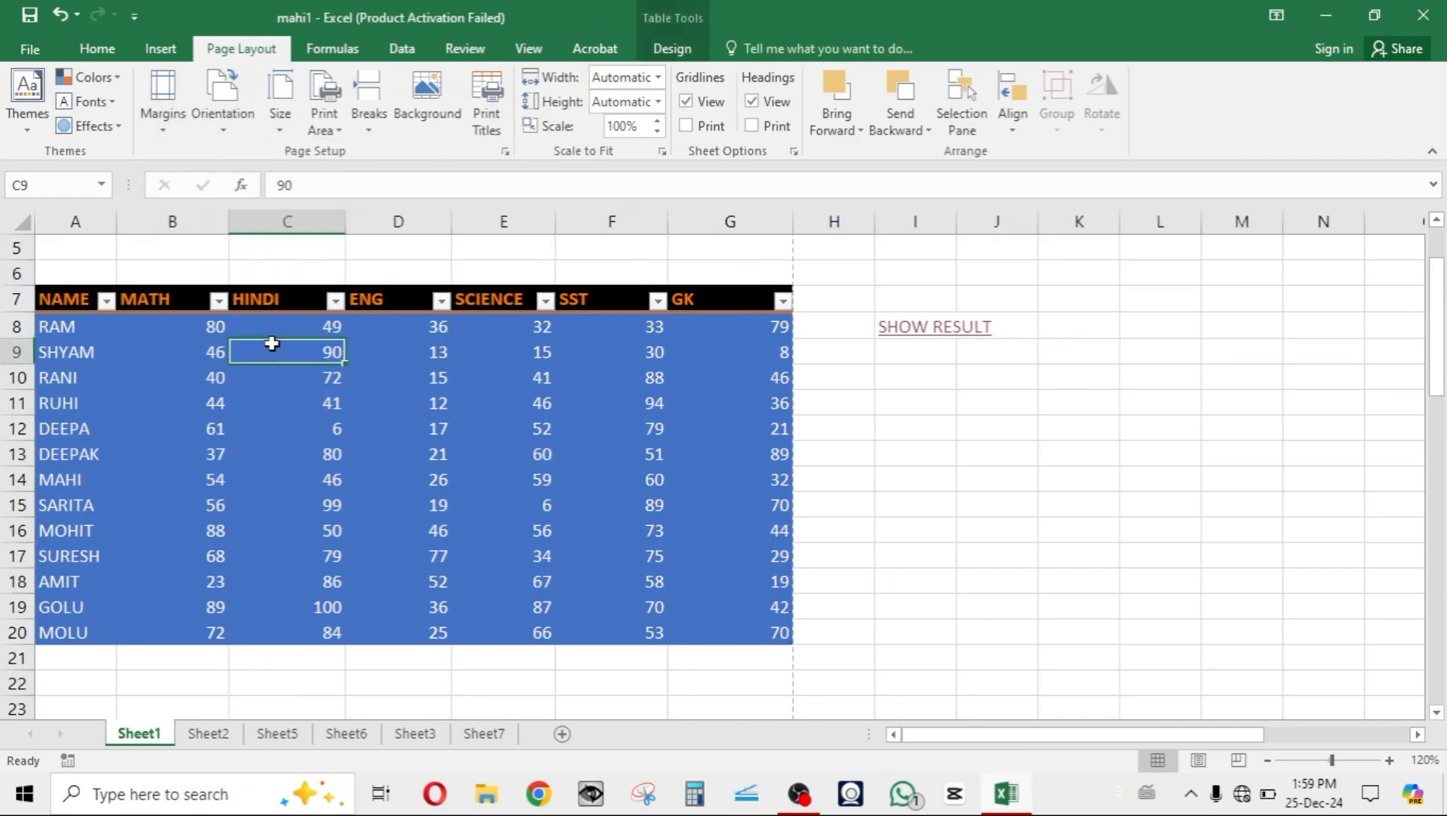
pyautogui.click(165, 135)
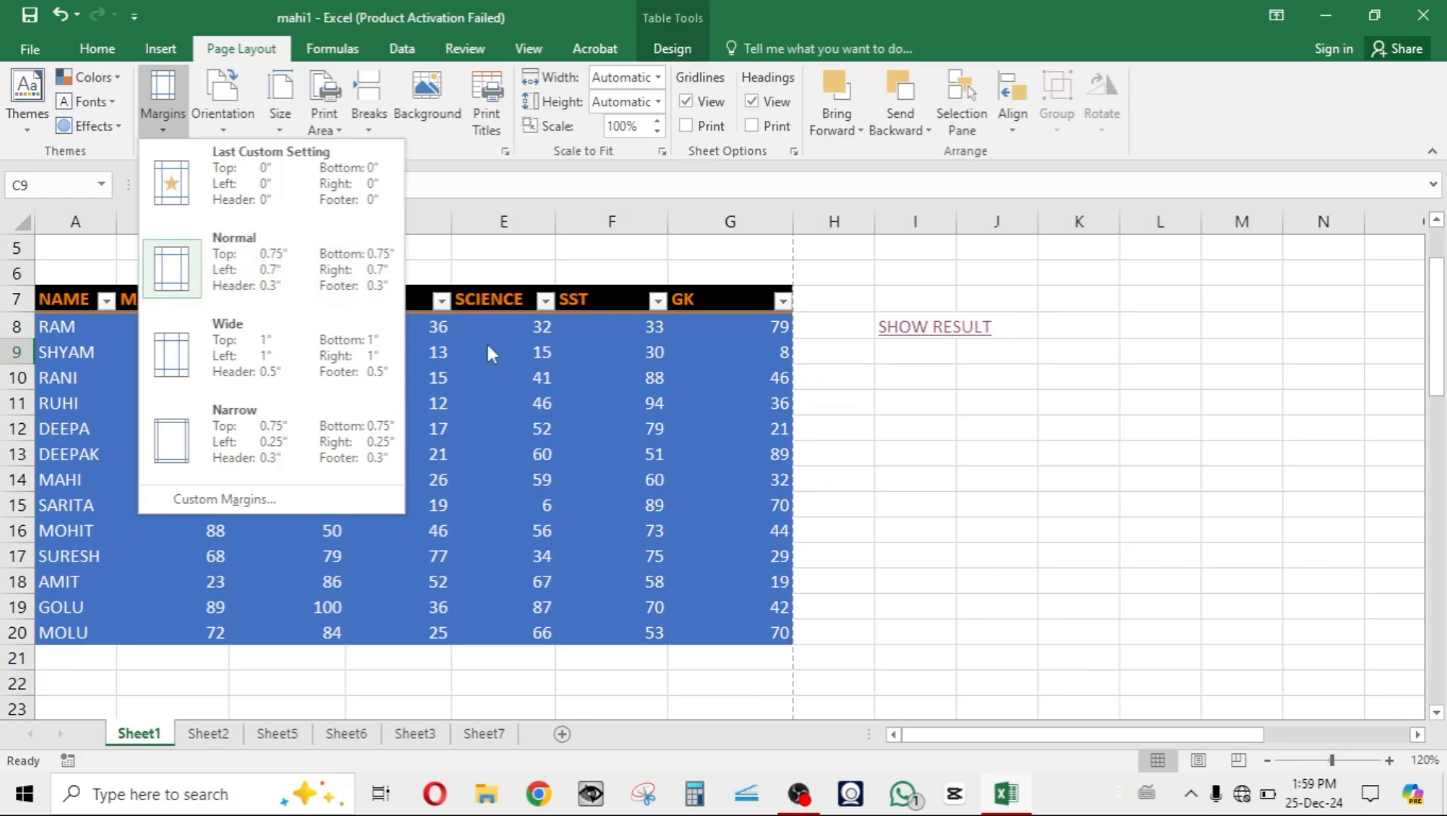
pyautogui.click(476, 368)
pyautogui.hotkey('ctrl', 'p')
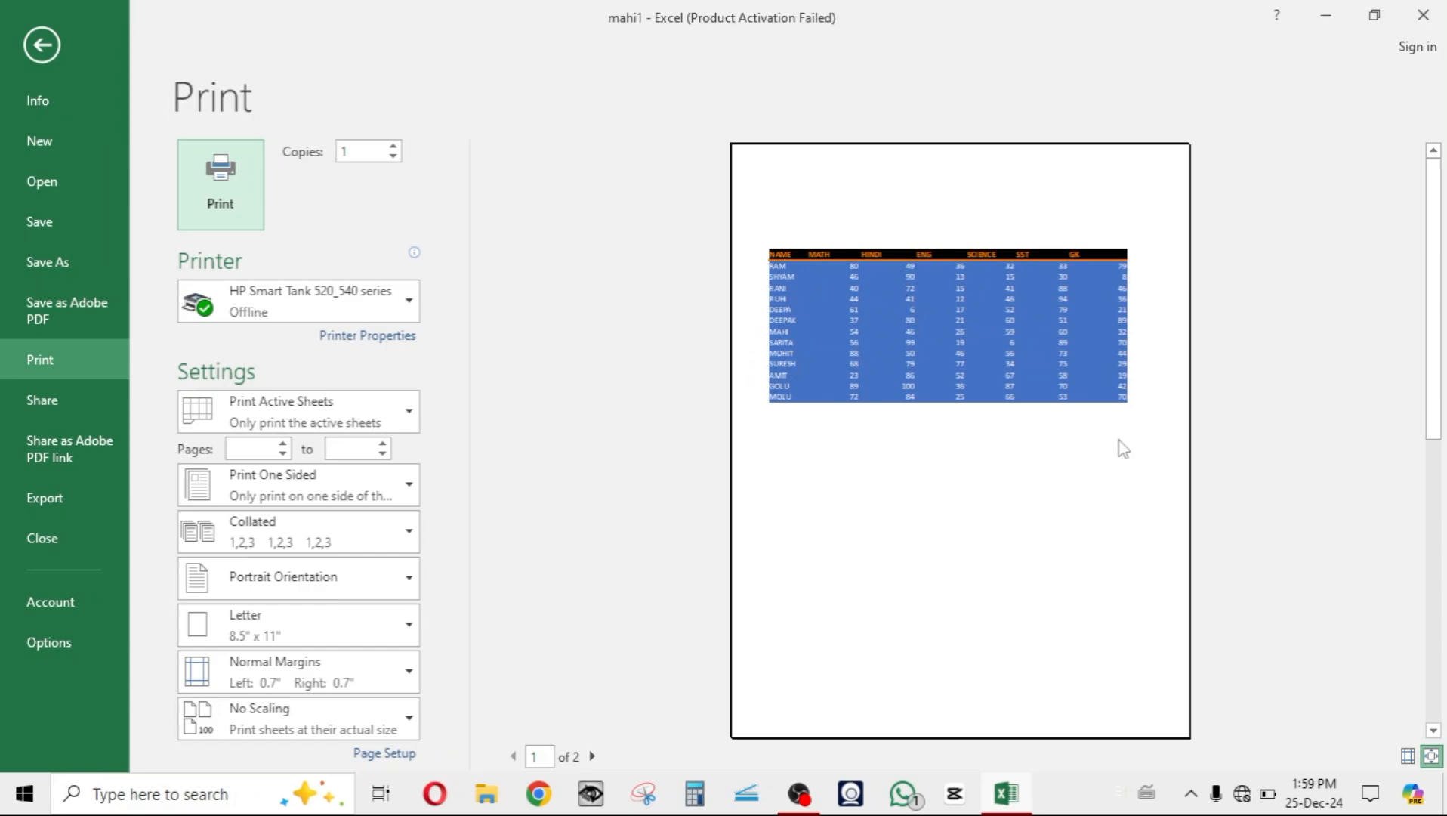
pyautogui.click(216, 225)
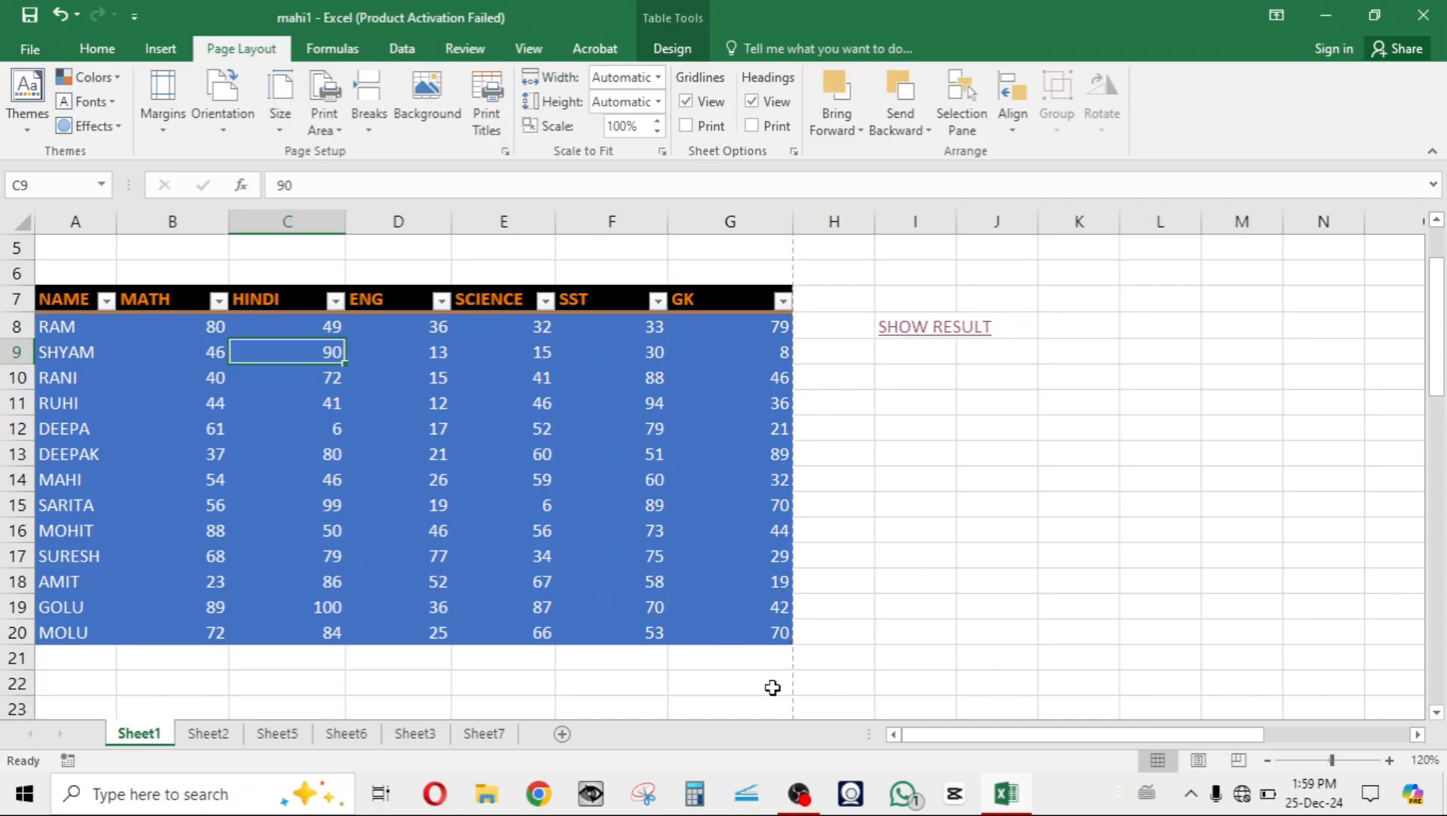
# - Set Sheet1's page margins to Narrow and check the page in the print preview
pyautogui.click(164, 130)
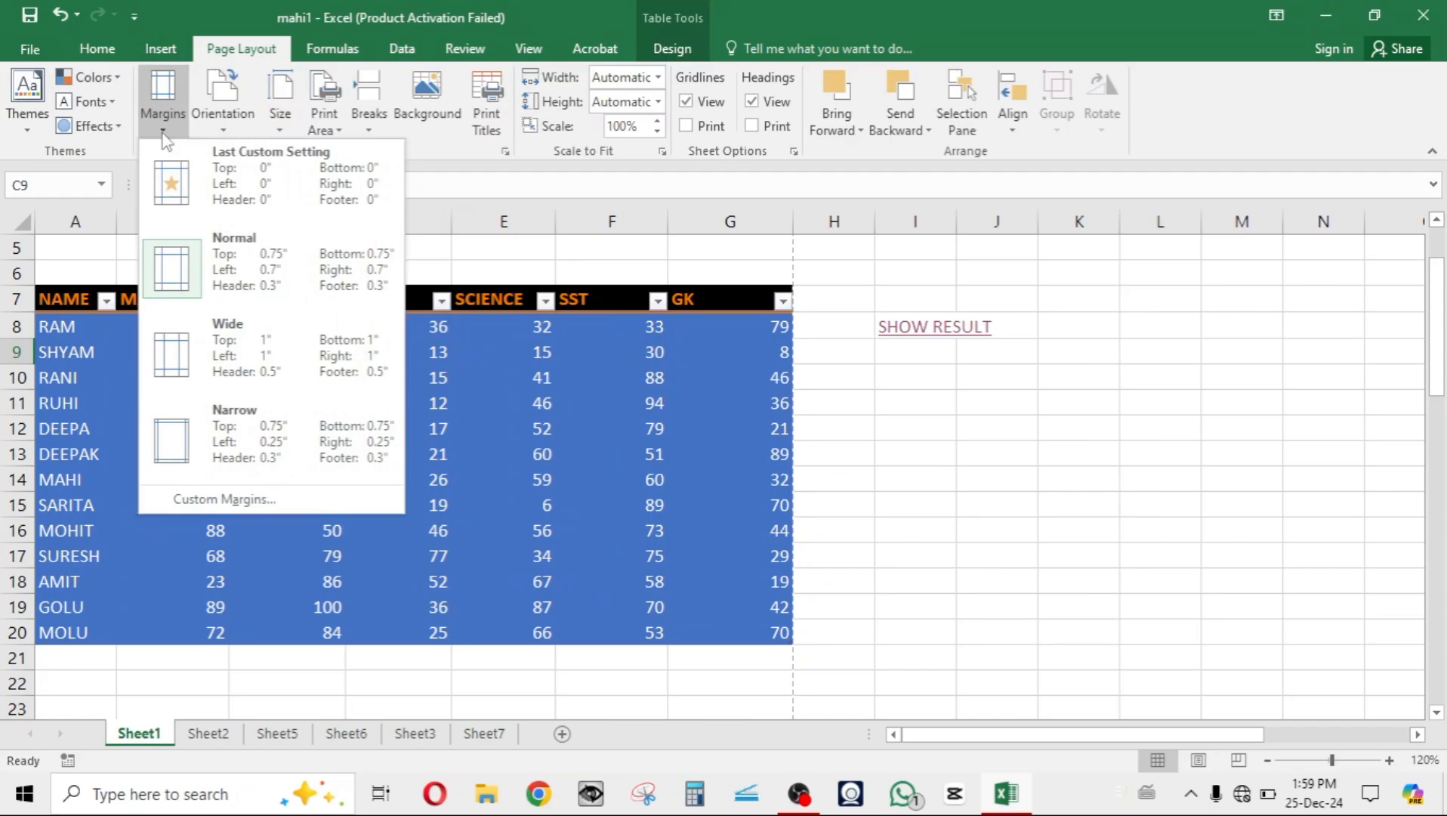
pyautogui.click(220, 435)
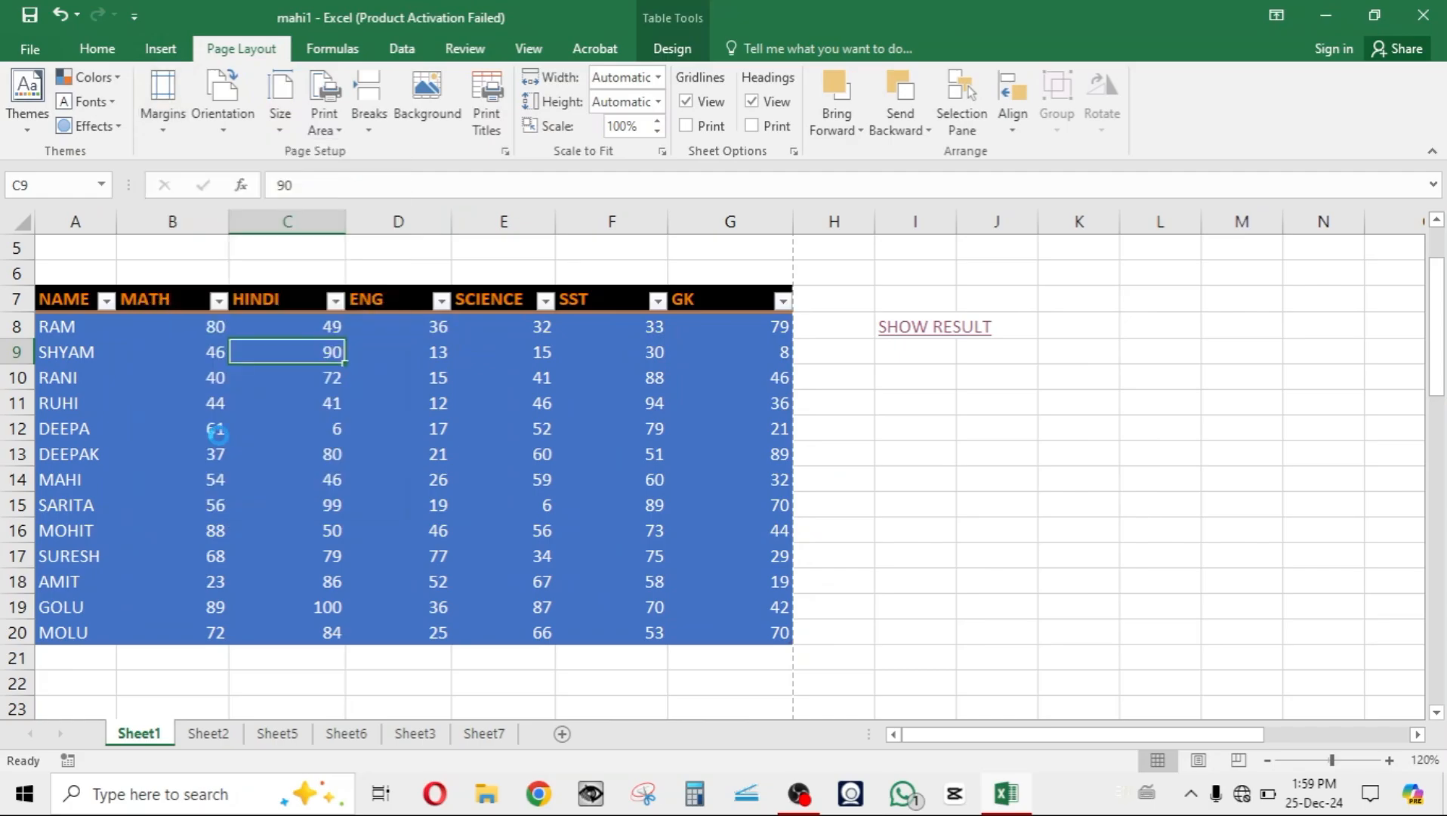
pyautogui.hotkey('ctrl', 'p')
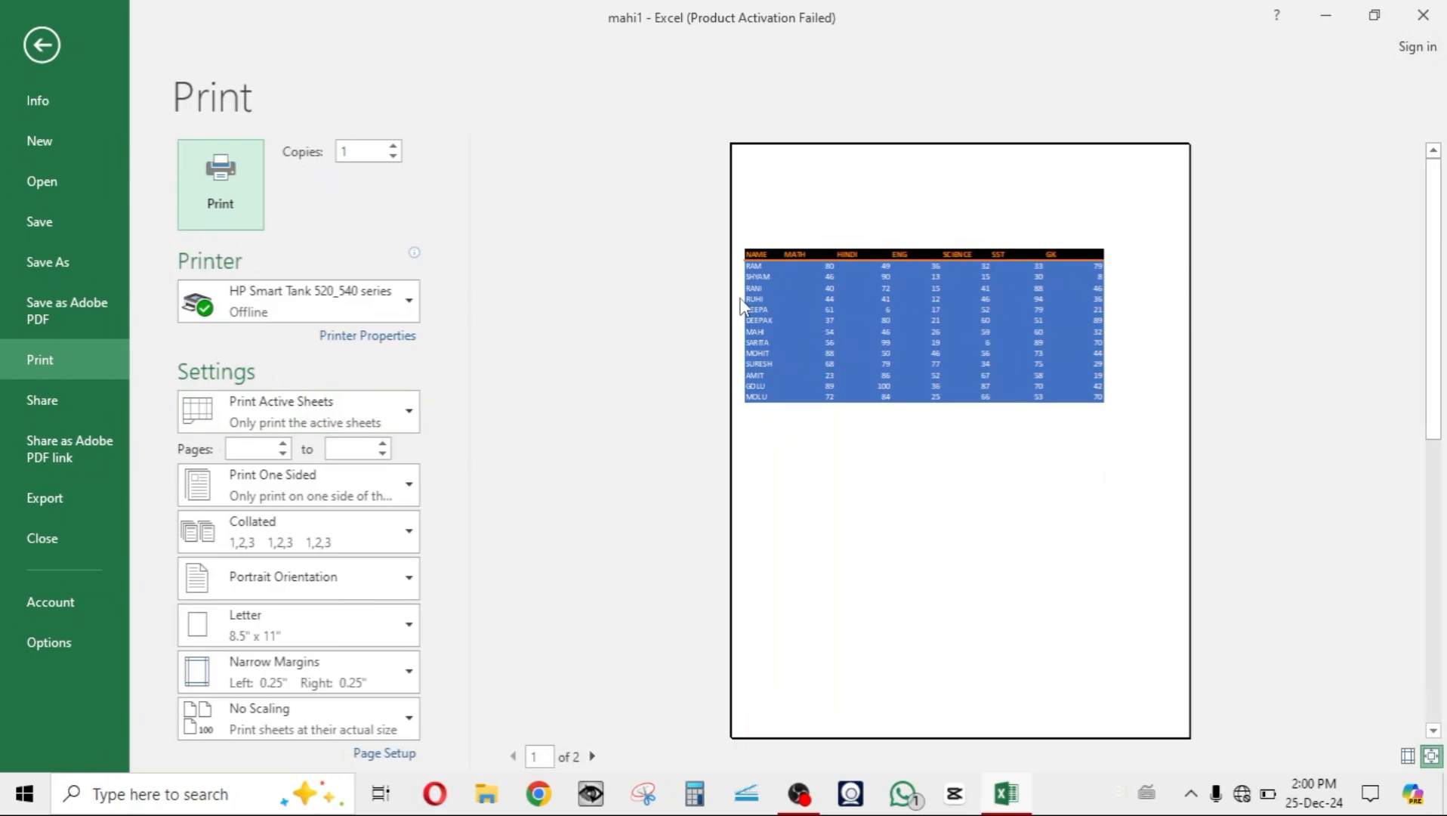
pyautogui.click(40, 45)
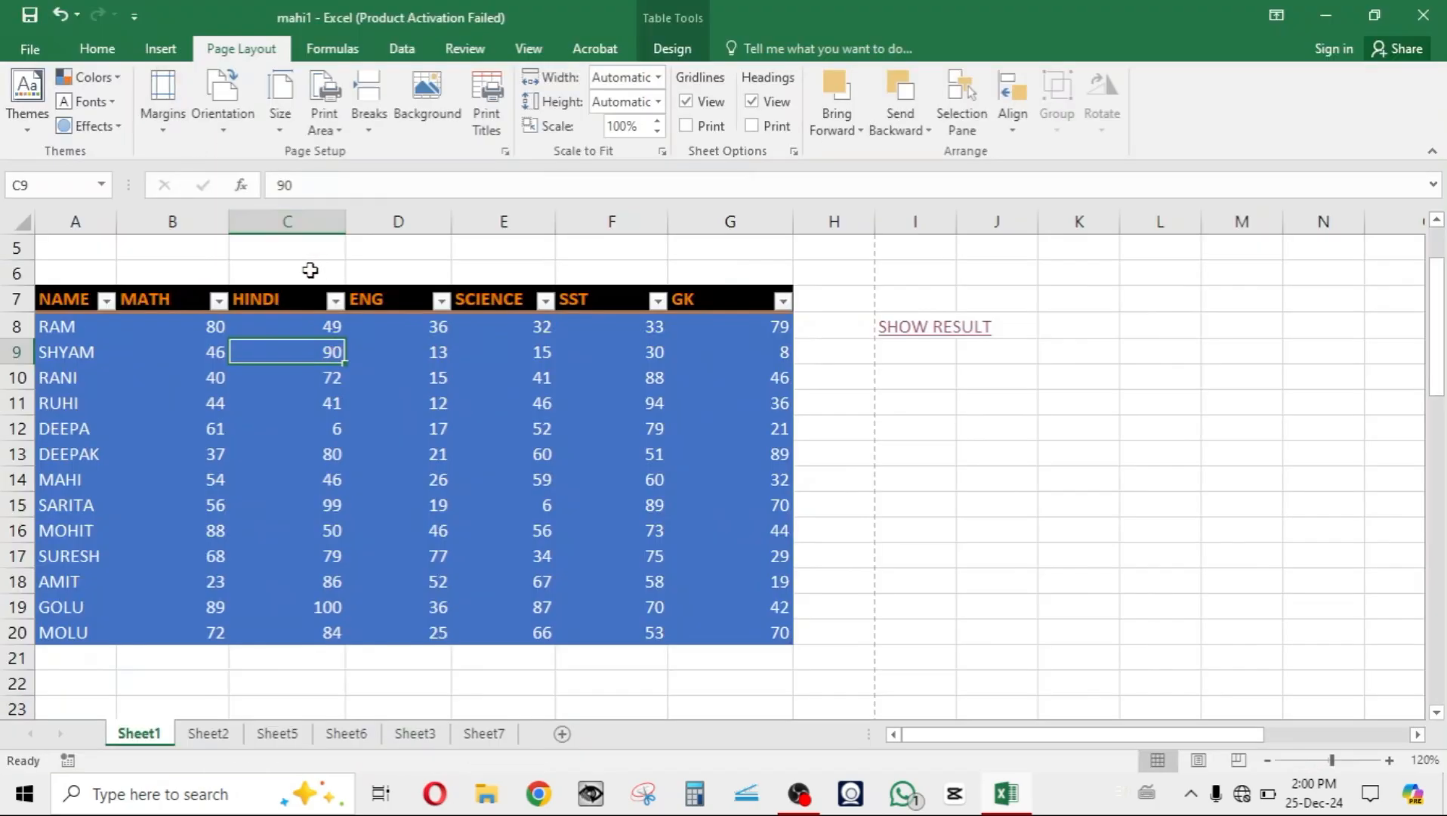
# - Apply Portrait orientation to the marks sheet and check the layout in the print preview
pyautogui.click(223, 113)
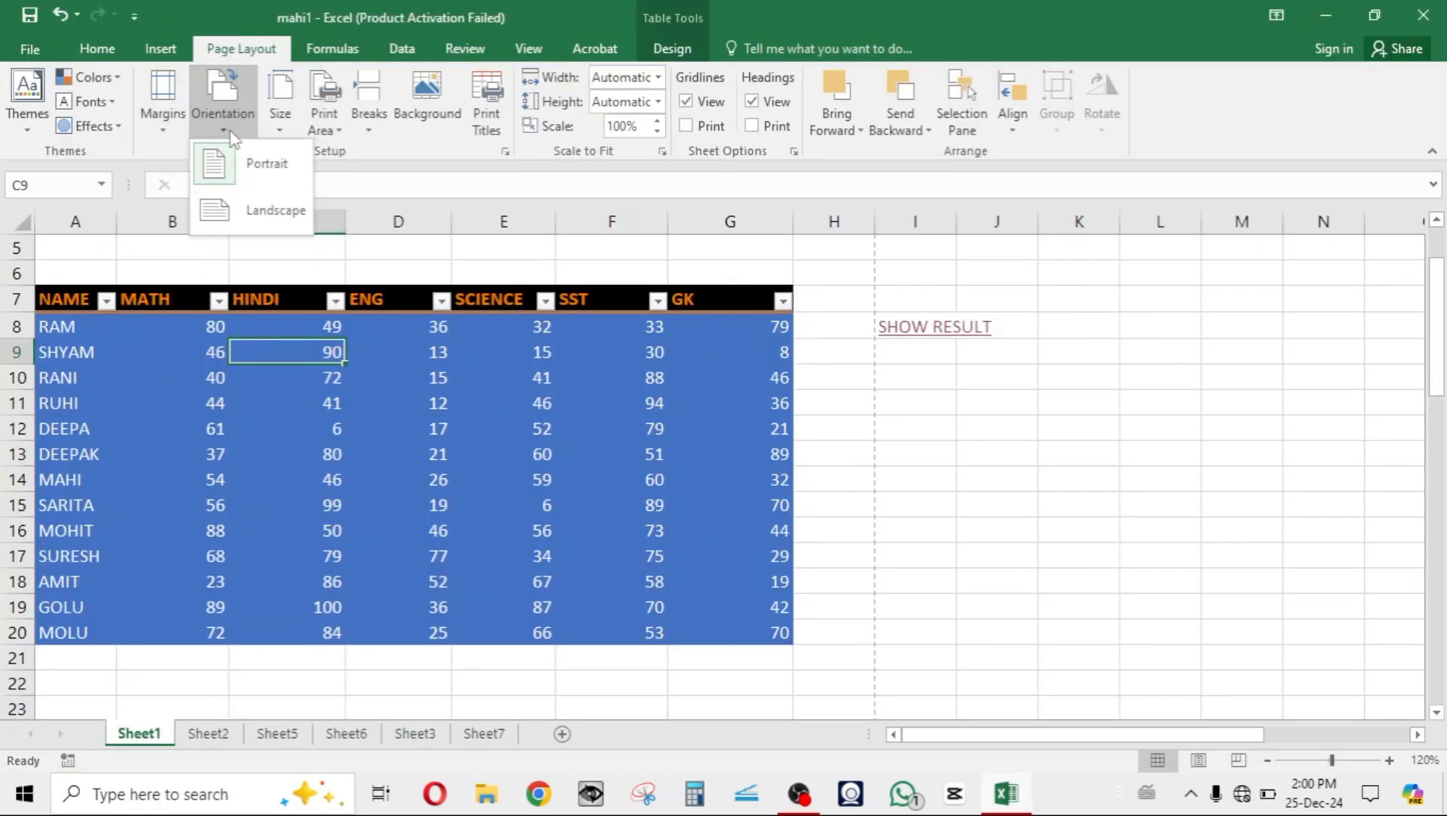
pyautogui.click(272, 165)
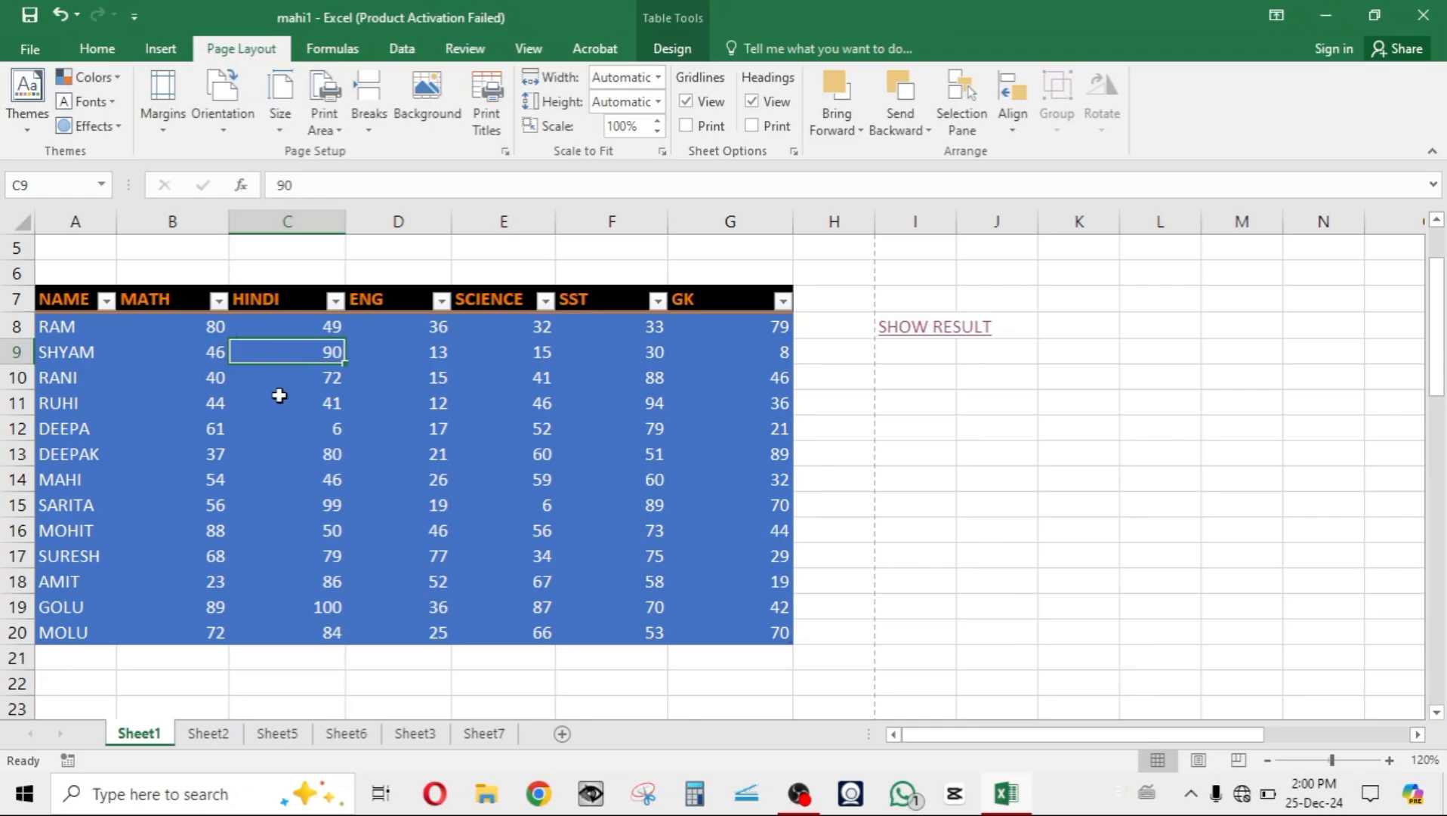
pyautogui.hotkey('ctrl', 'p')
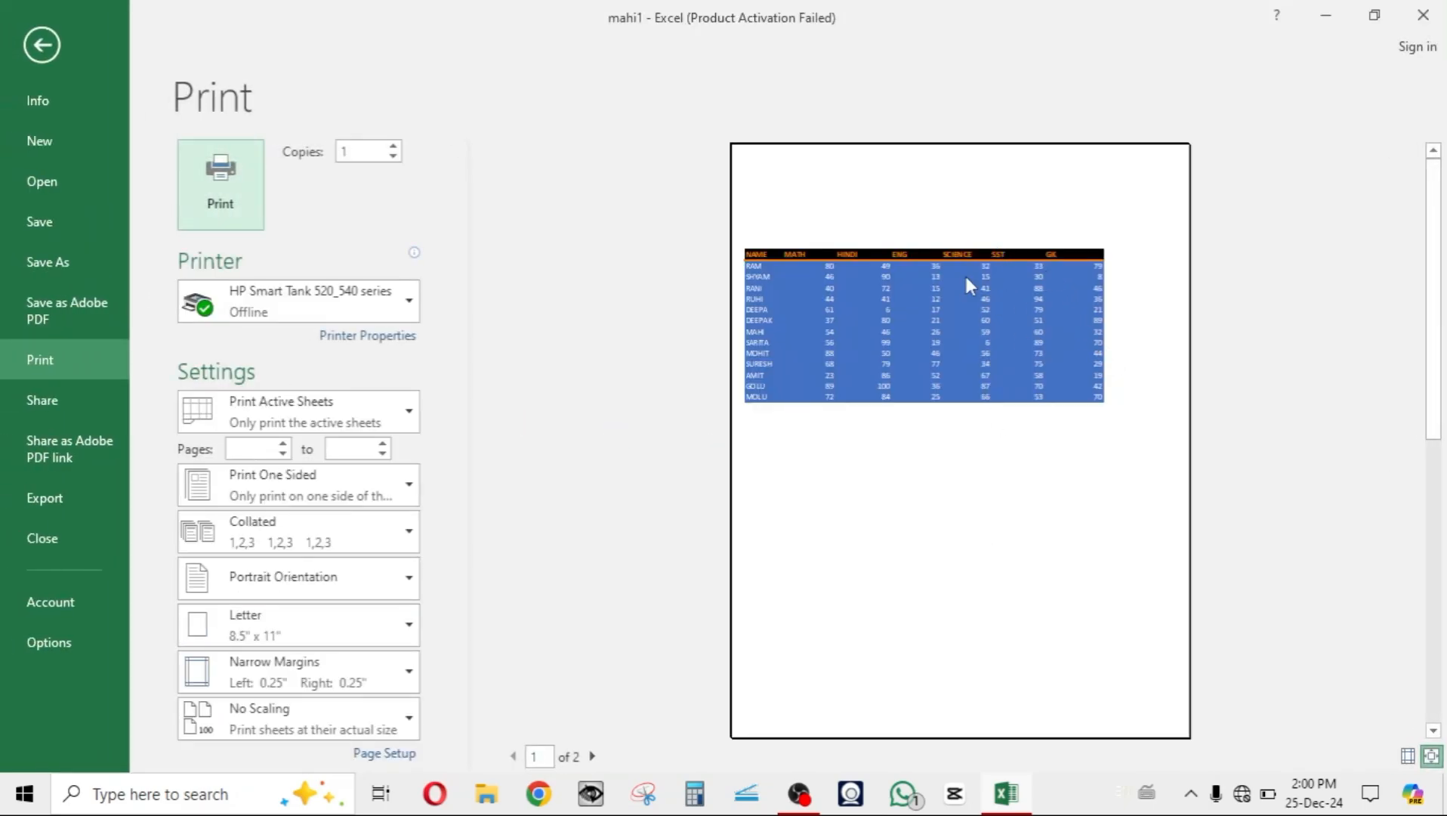
pyautogui.click(960, 592)
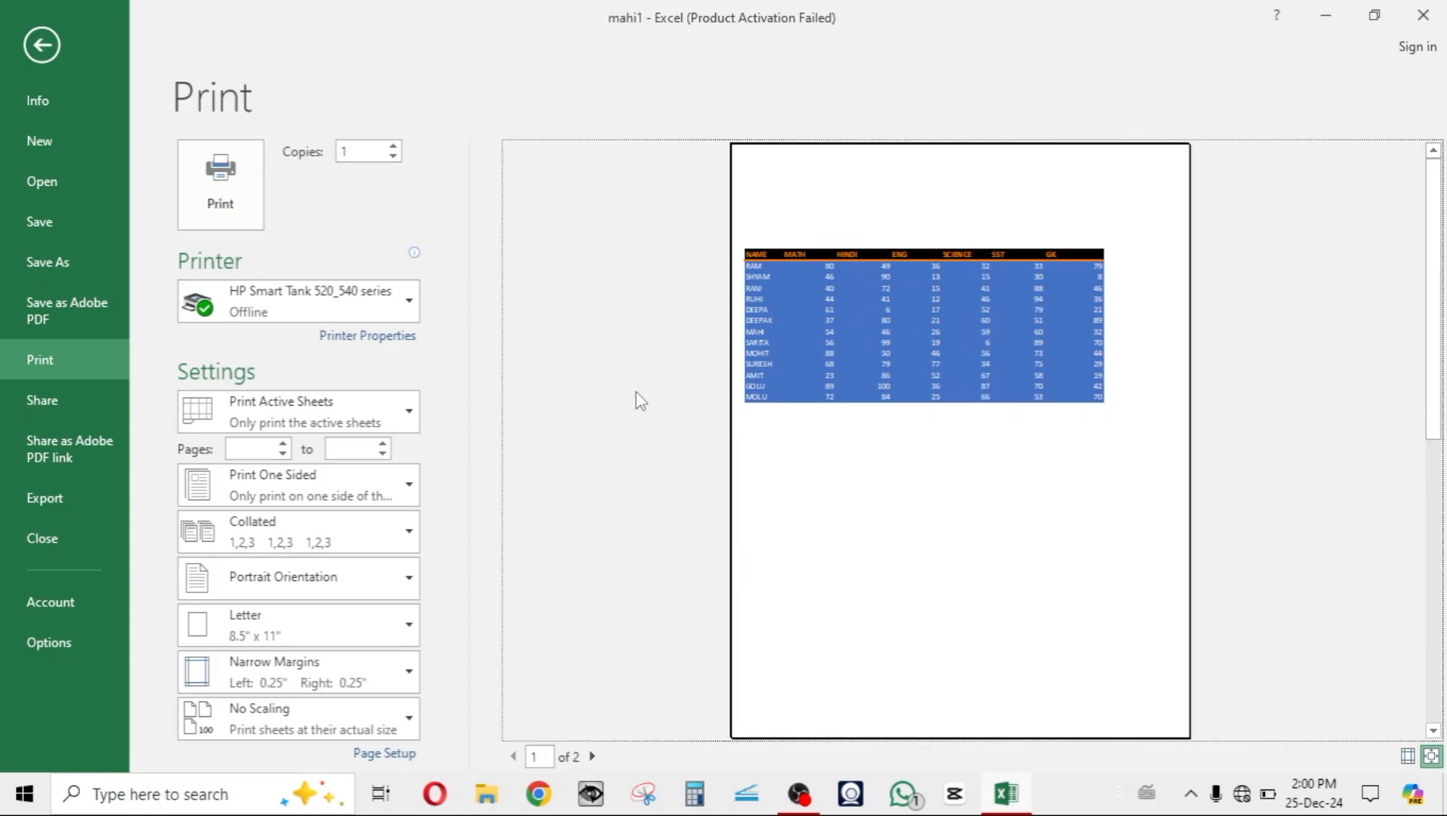
pyautogui.press('Escape')
# - Set the marks sheet's orientation to Landscape and bring up its print preview
pyautogui.click(226, 121)
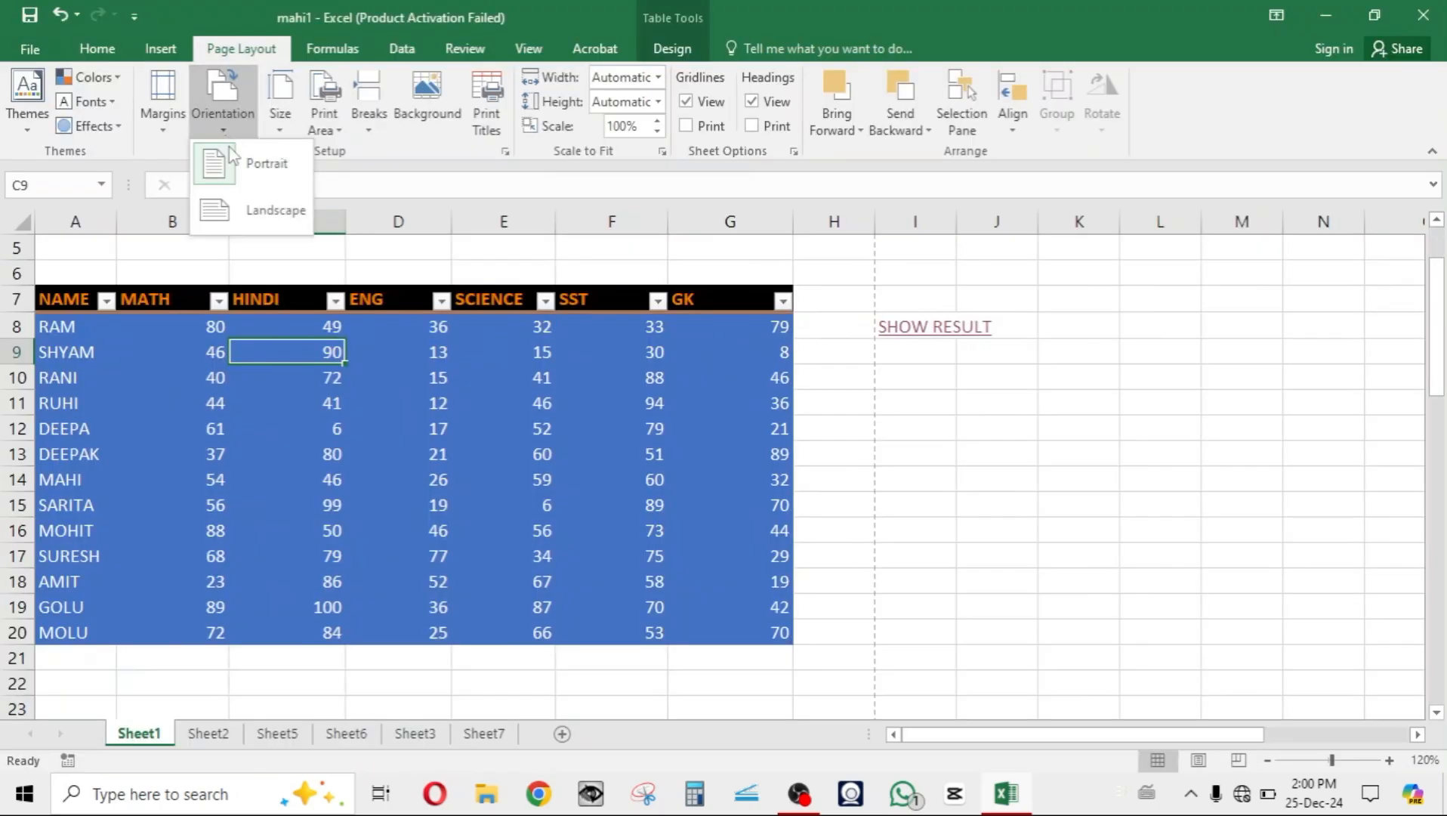
pyautogui.click(254, 226)
pyautogui.hotkey('ctrl', 'p')
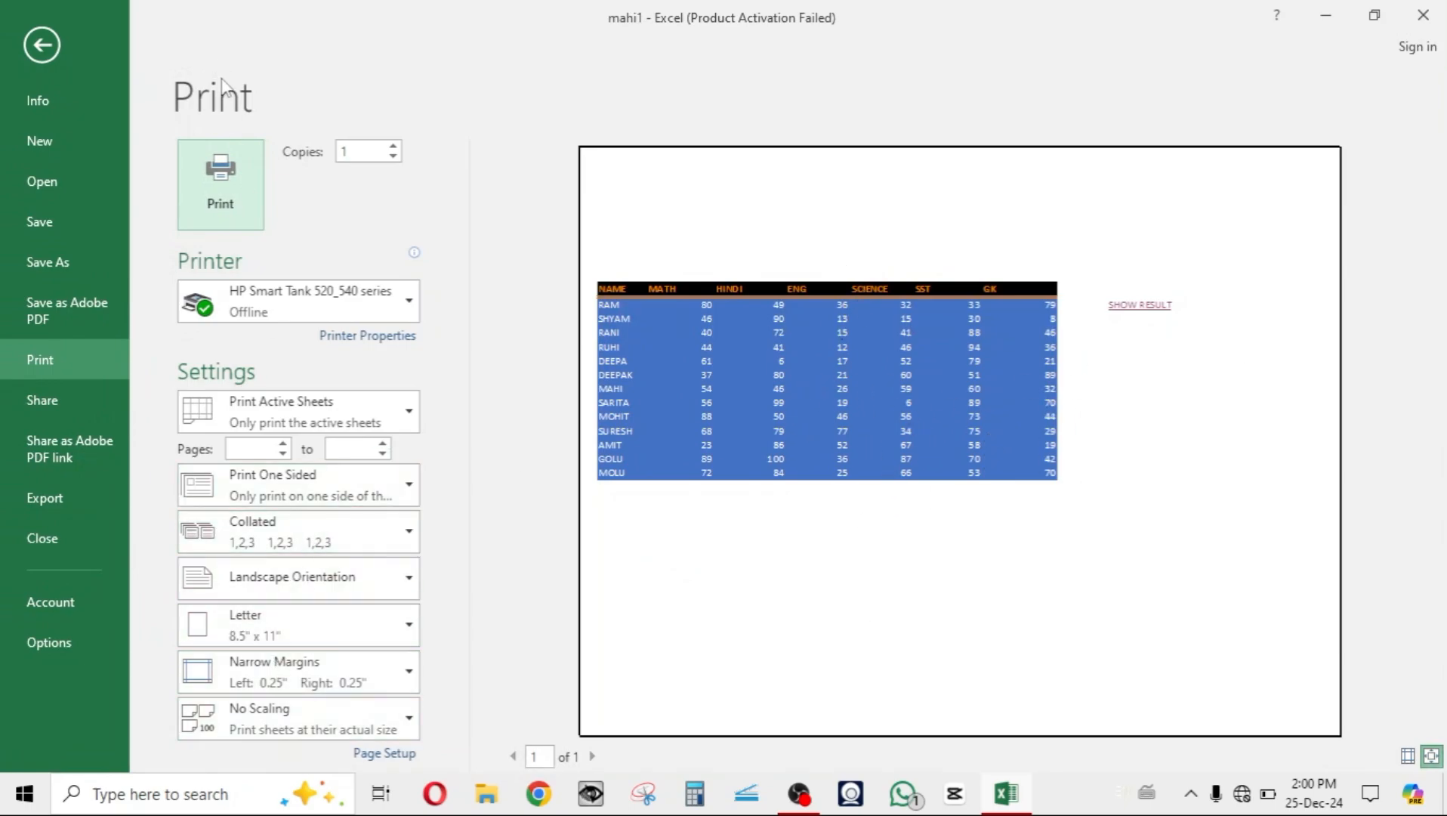
# - Switch the orientation to Portrait and back to Landscape in the print settings, and return to the worksheet
pyautogui.click(296, 625)
pyautogui.click(295, 620)
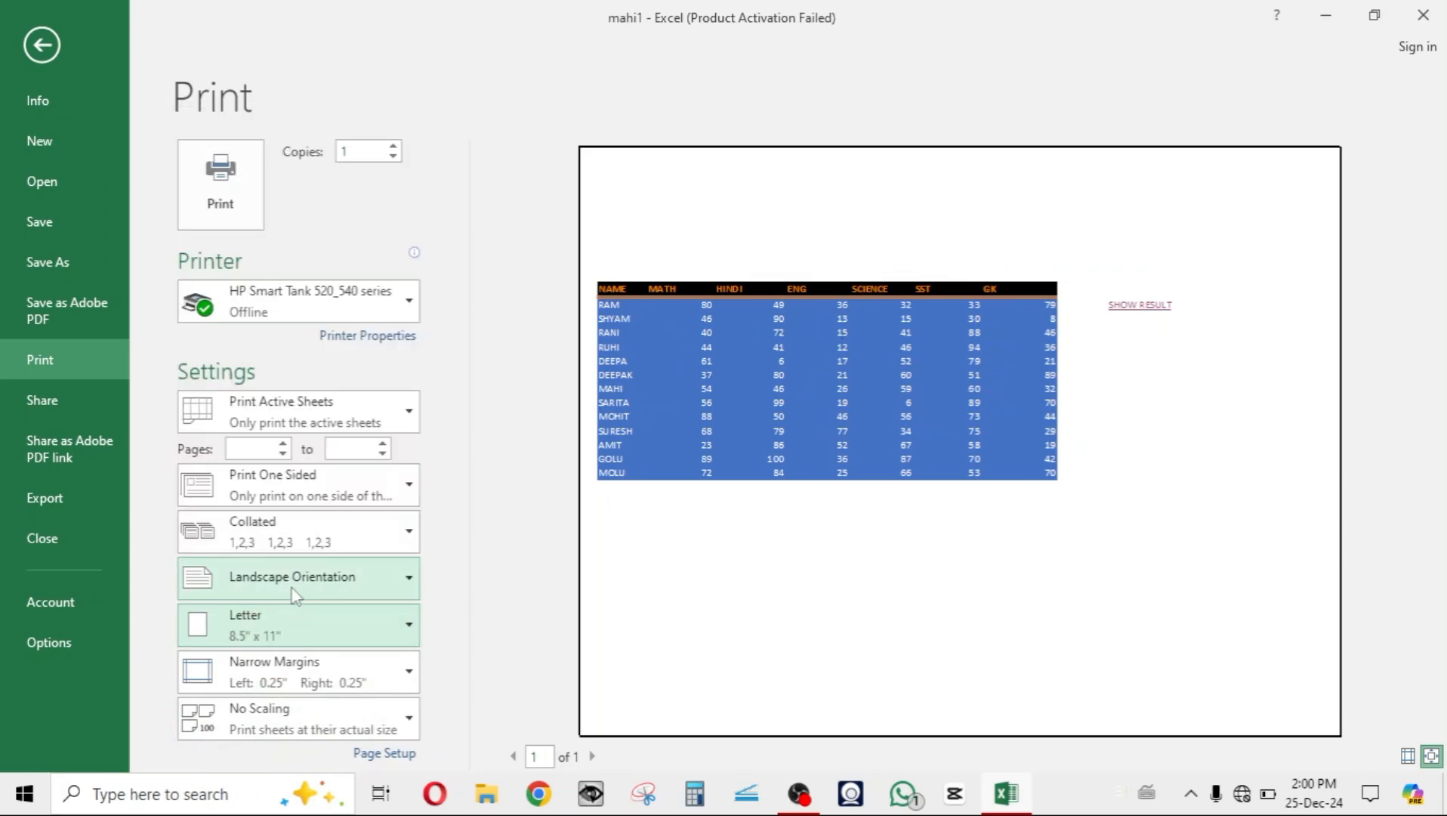
pyautogui.click(294, 594)
pyautogui.click(292, 624)
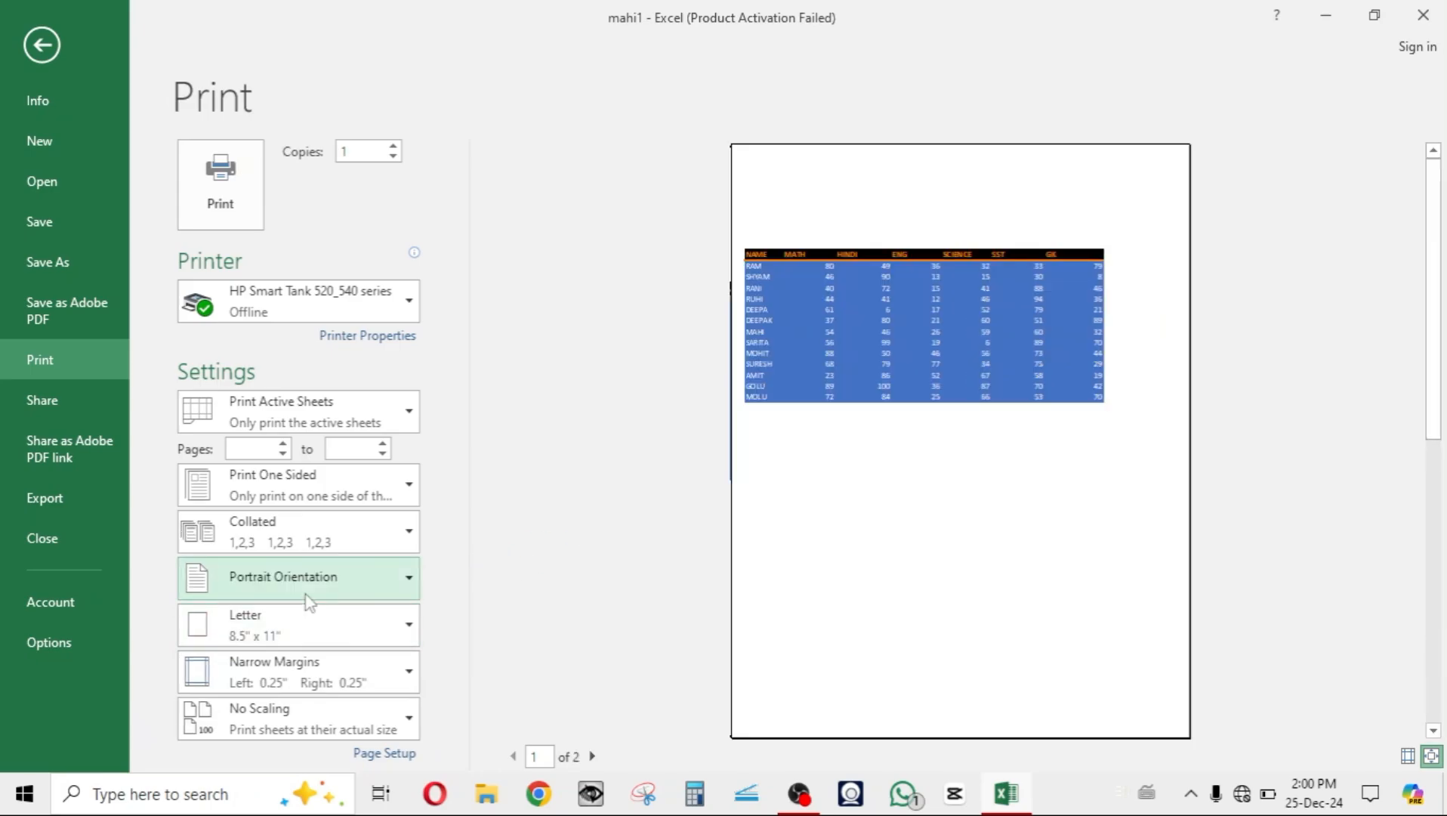
pyautogui.click(306, 595)
pyautogui.click(308, 672)
pyautogui.press('Escape')
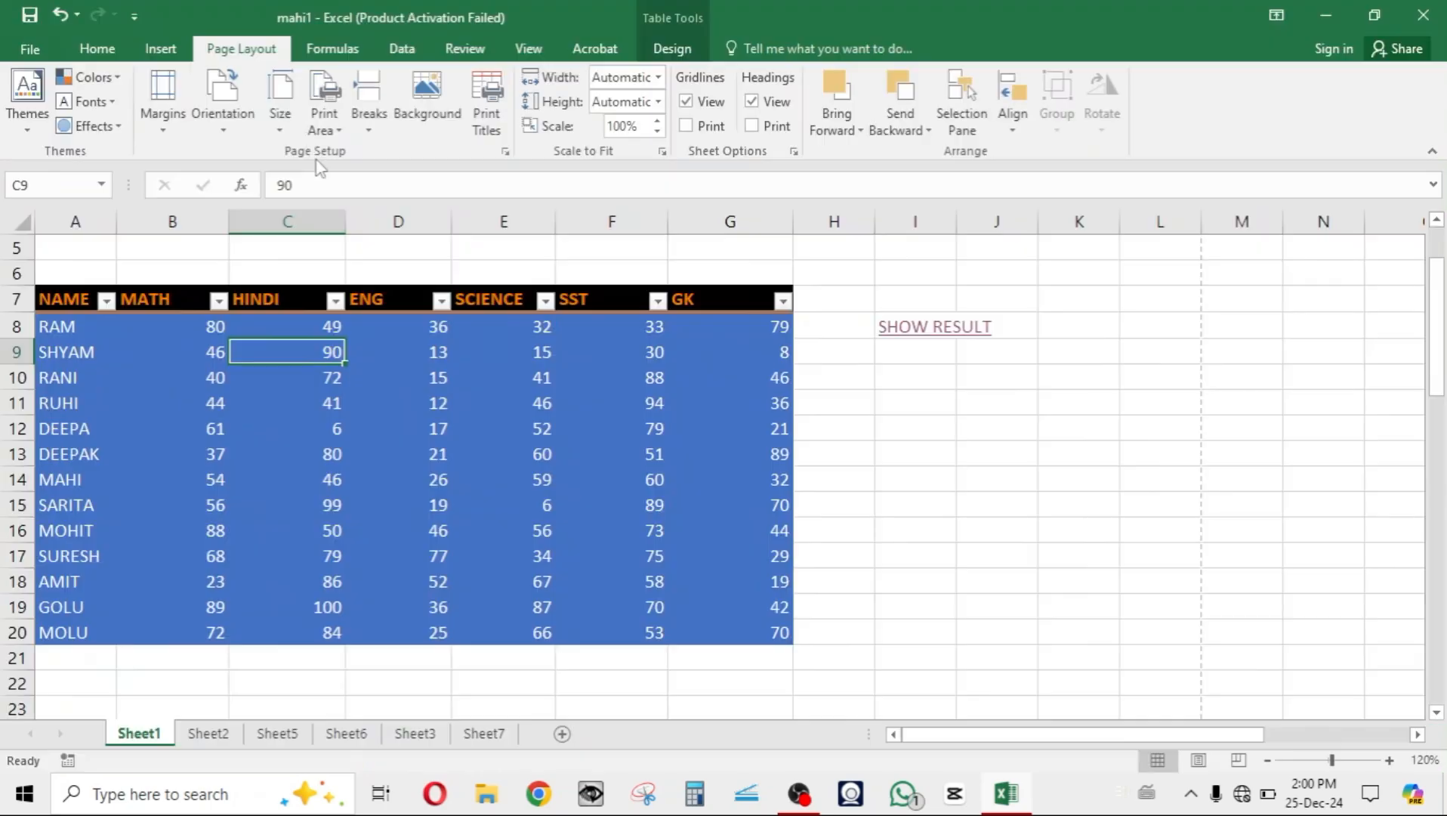
# - Review the available paper sizes and choose Letter (8.5" x 11") for the marks sheet
pyautogui.click(286, 136)
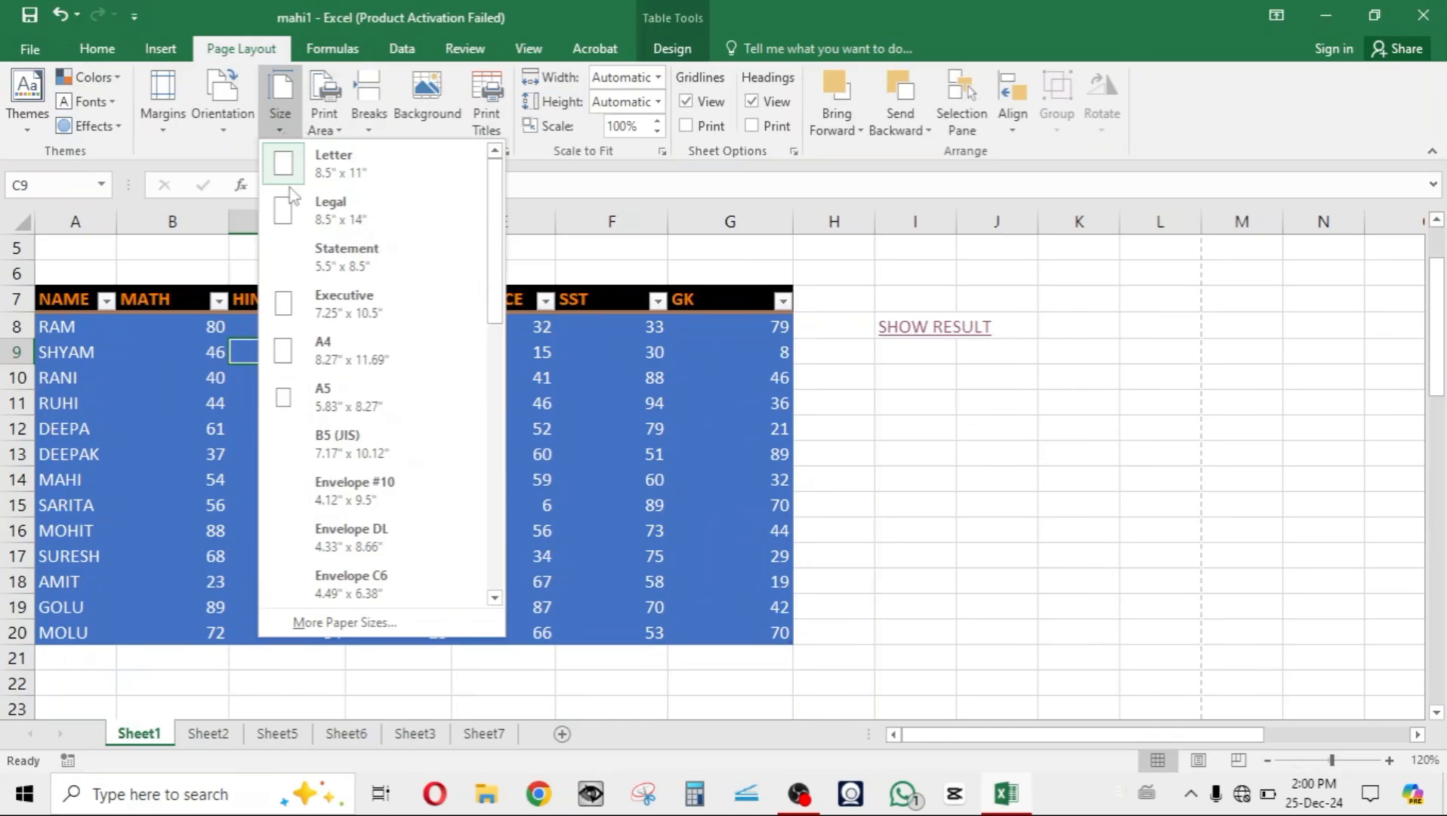
pyautogui.click(183, 444)
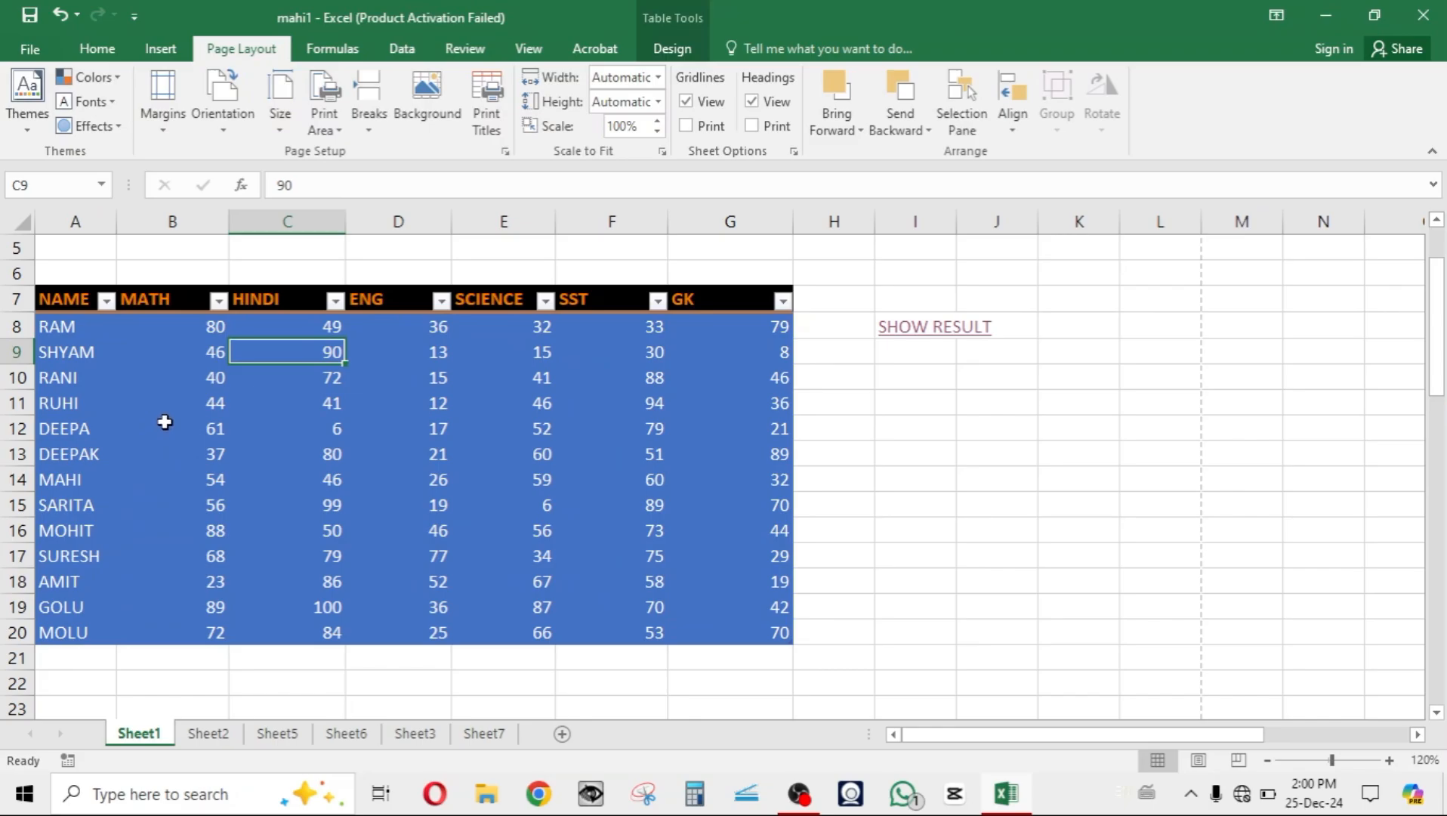
pyautogui.click(165, 422)
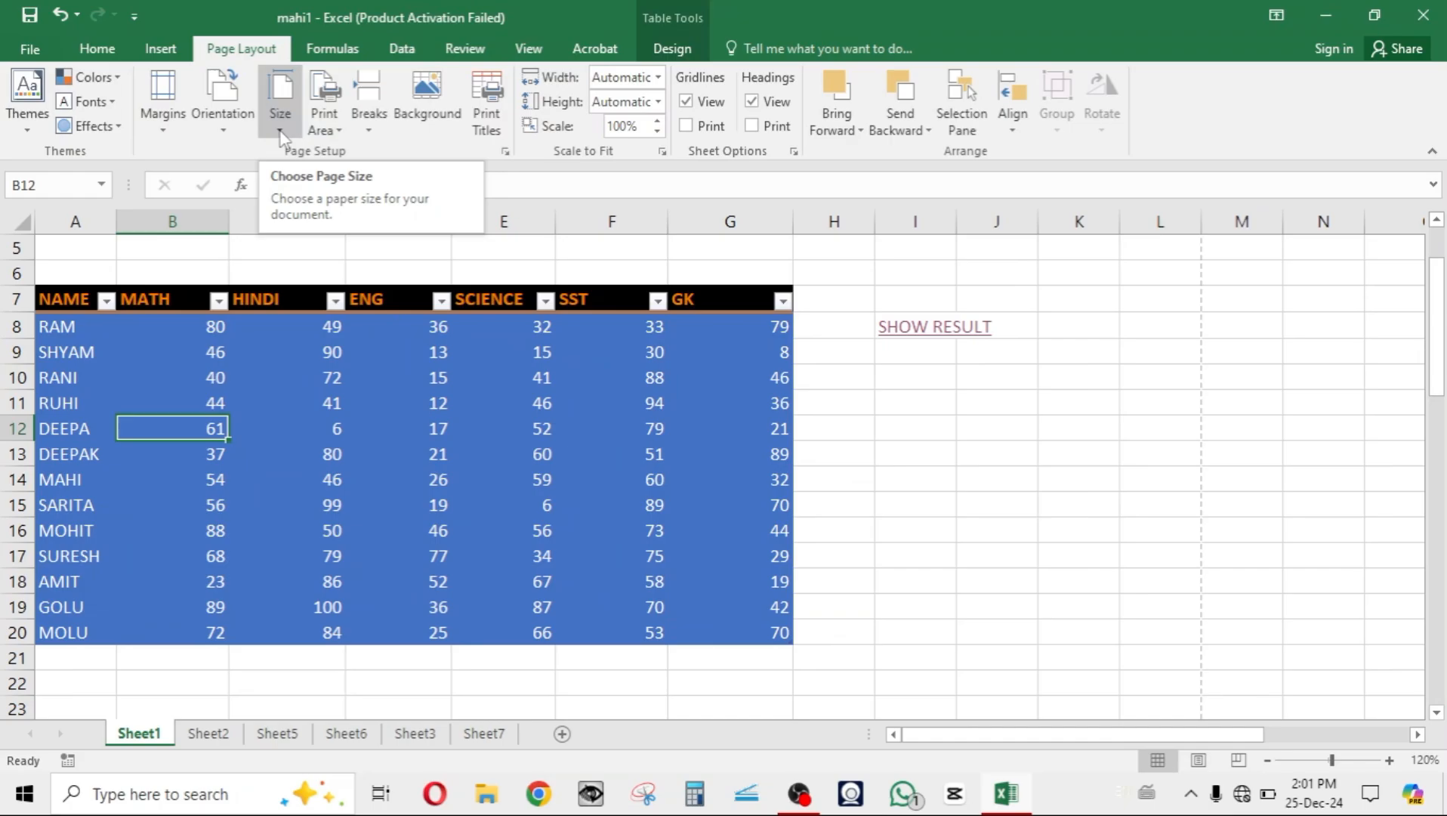
pyautogui.click(281, 106)
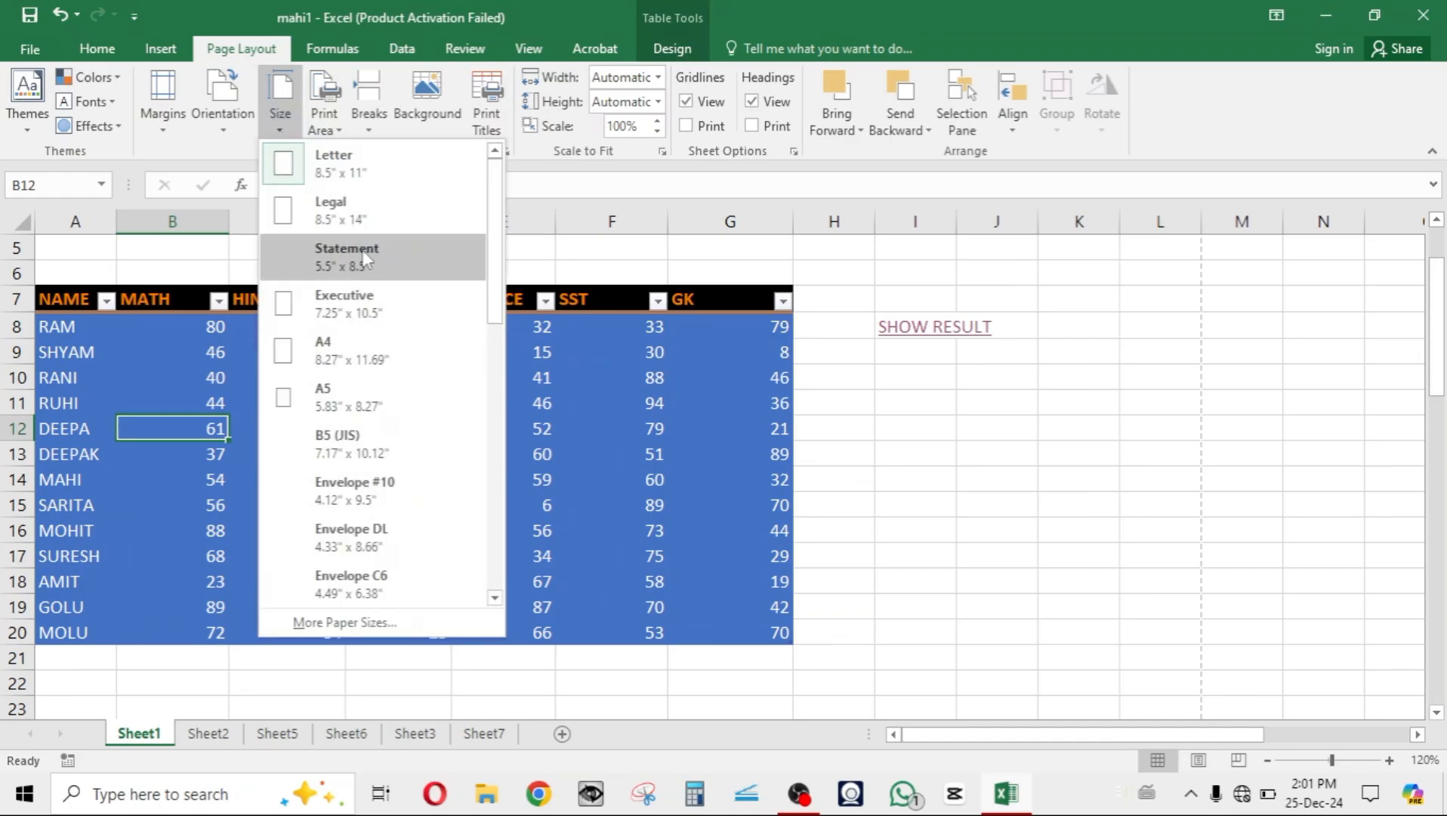
pyautogui.click(337, 180)
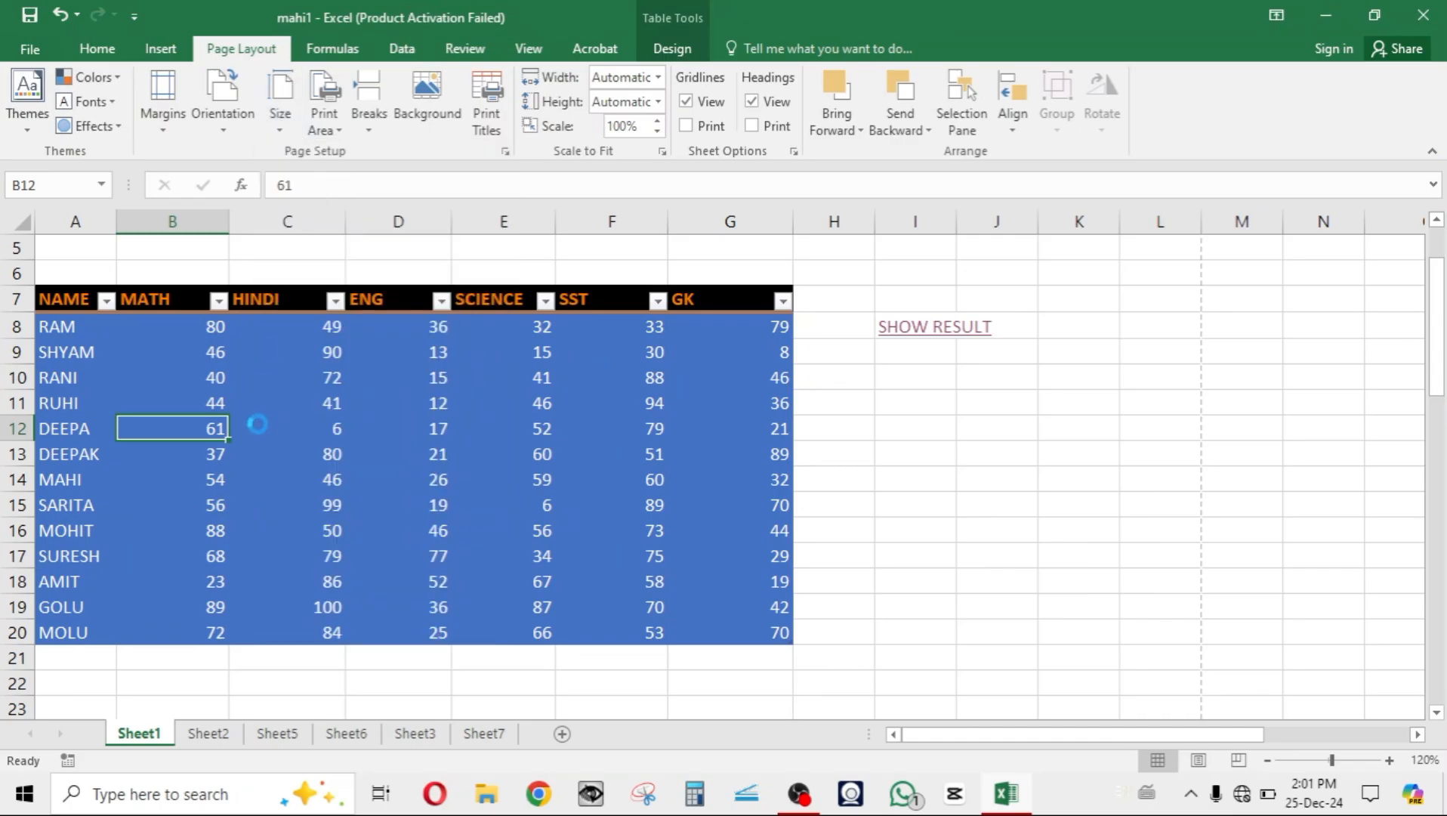
# - Change the orientation to Portrait in the print settings and return to the worksheet
pyautogui.hotkey('ctrl', 'p')
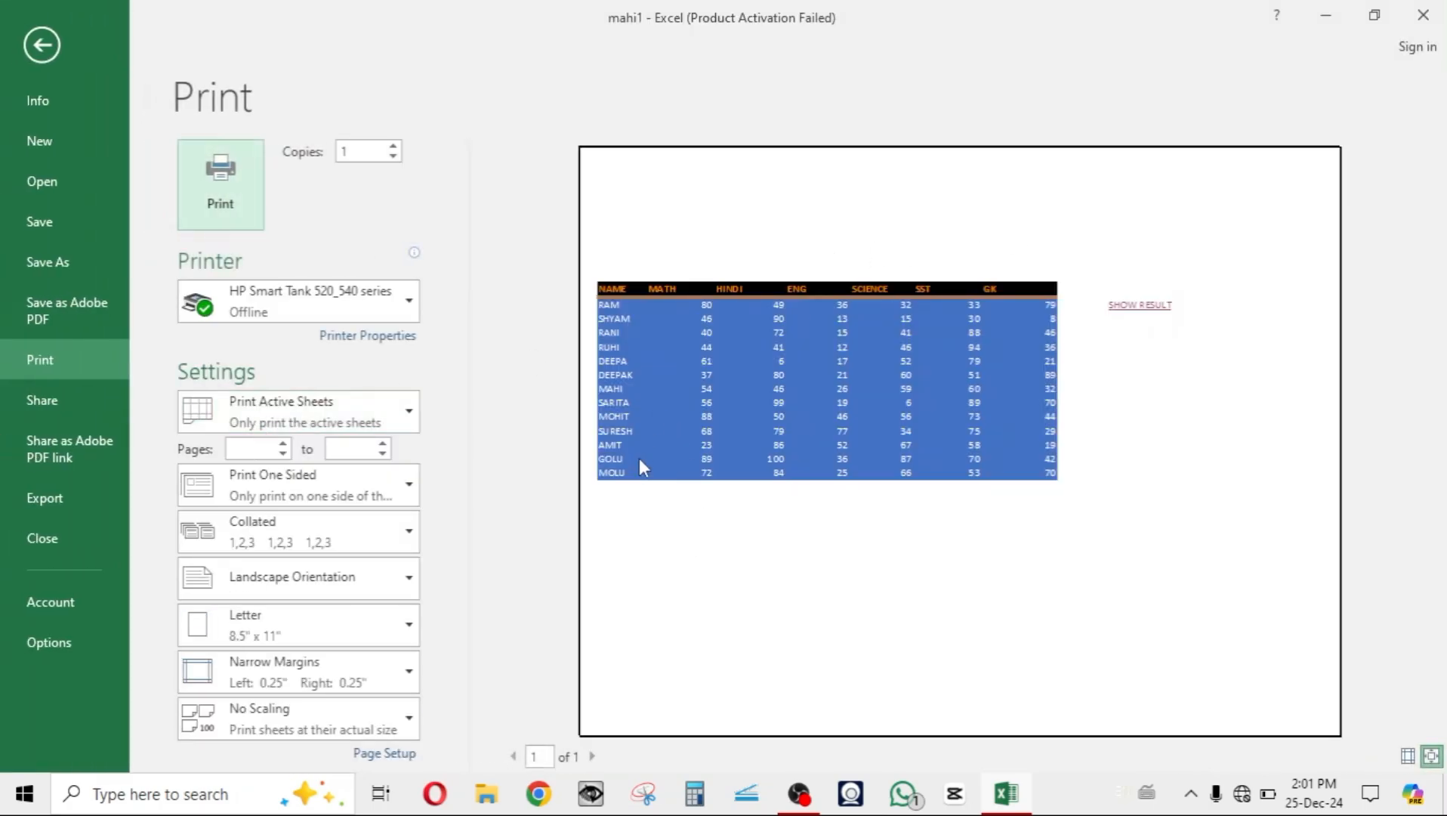
pyautogui.click(316, 582)
pyautogui.click(295, 624)
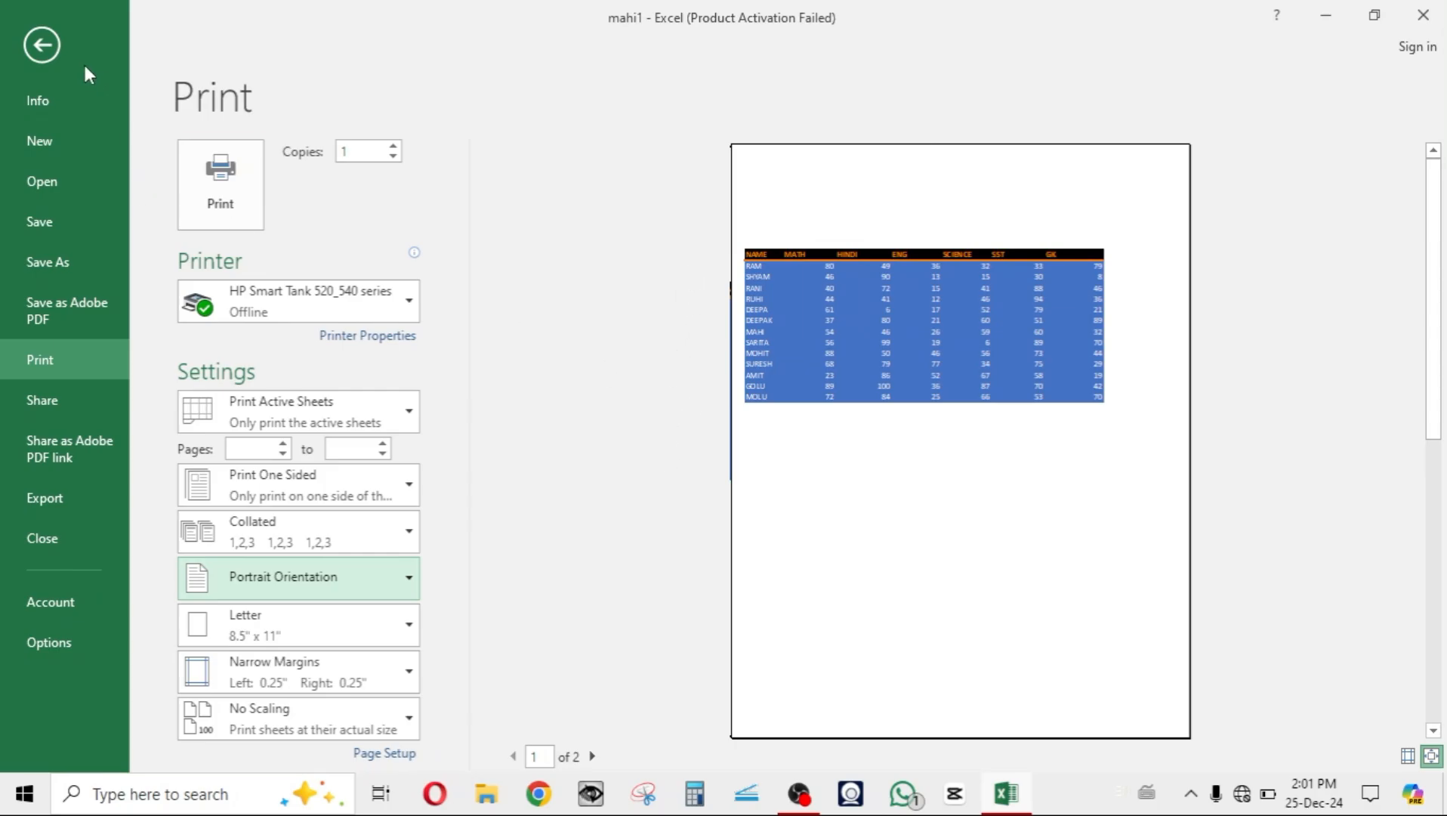
pyautogui.click(40, 47)
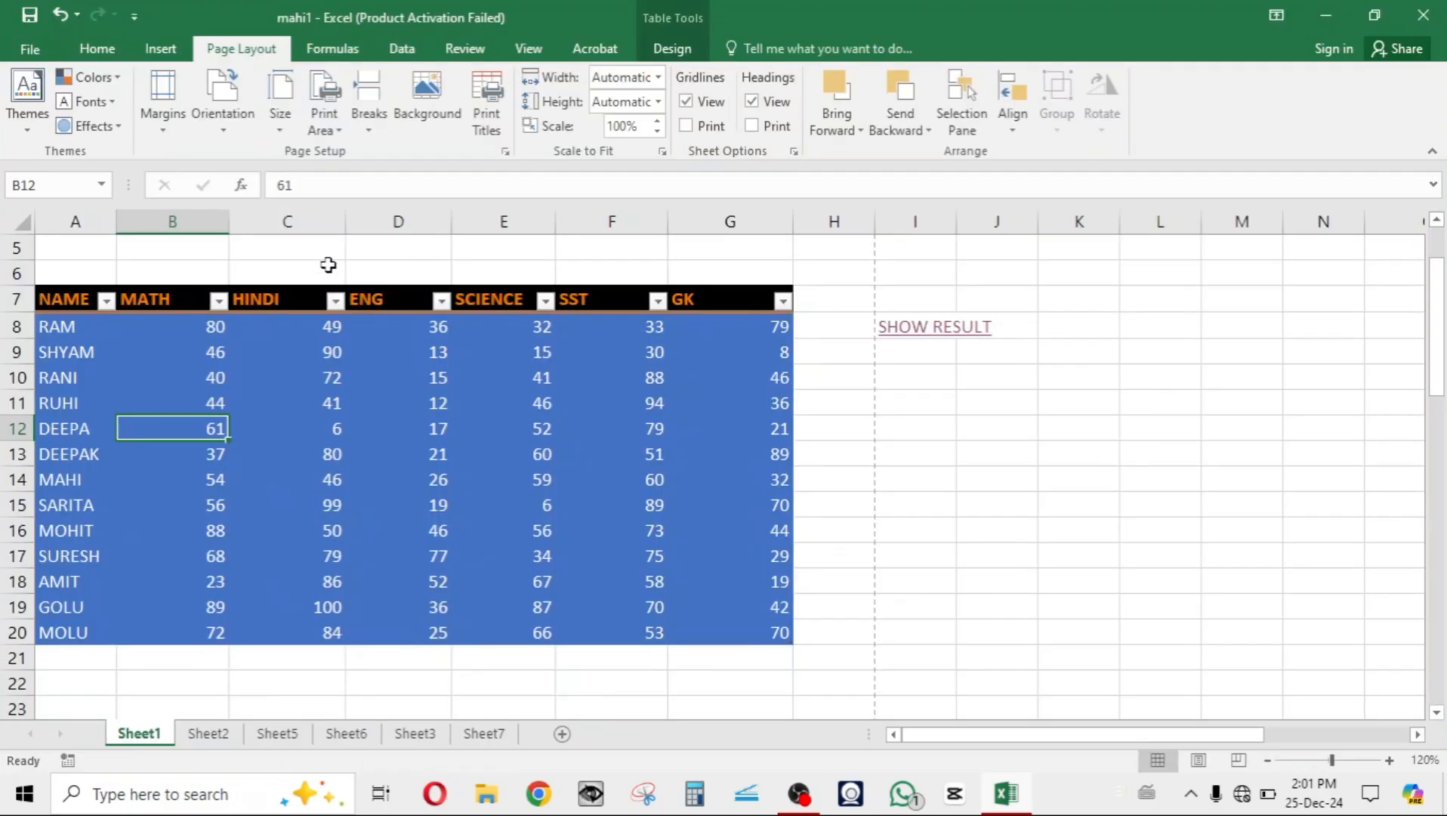
# - Set the paper size to A4 (8.27" x 11.69") and verify the selected size
pyautogui.click(287, 138)
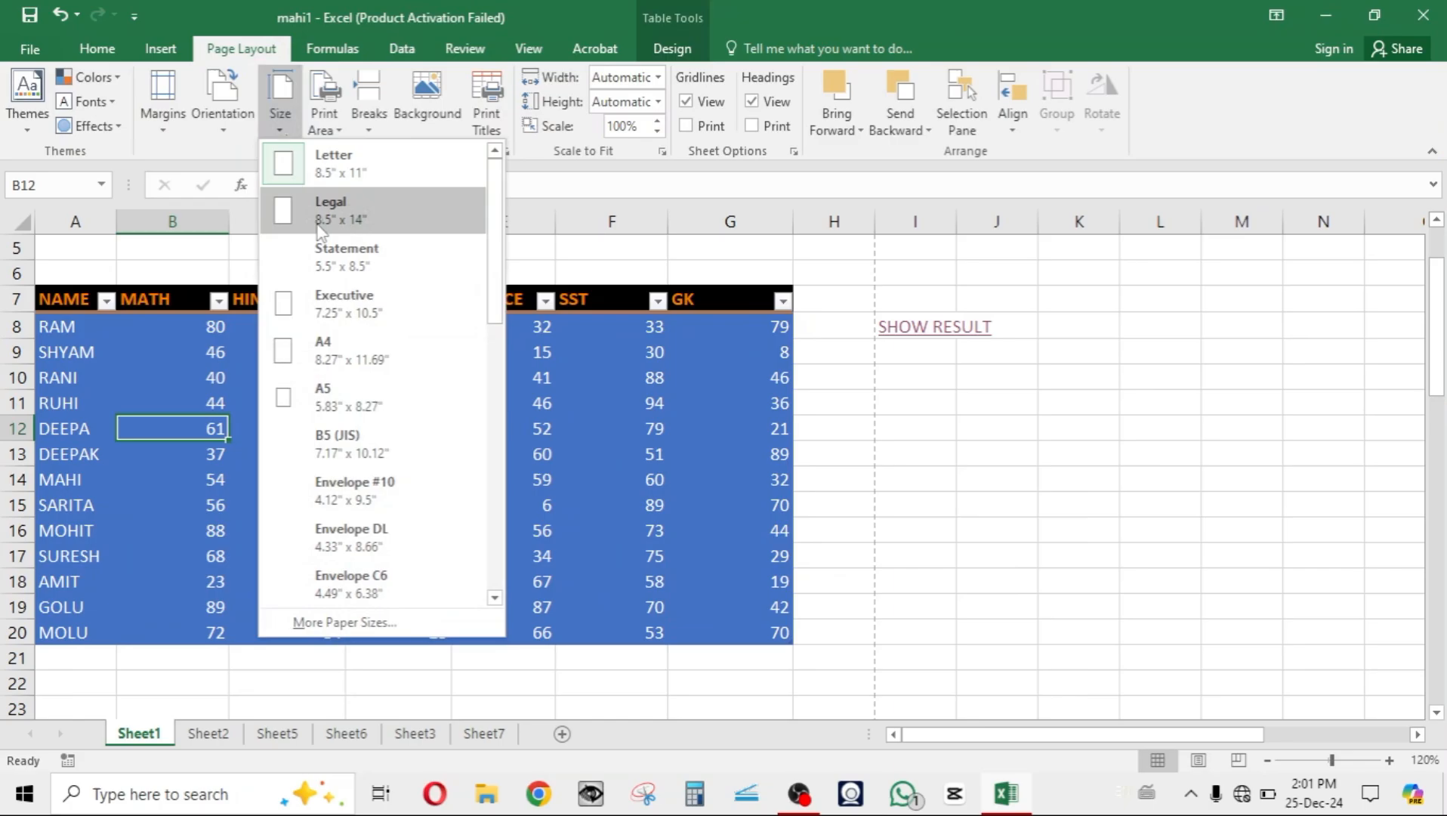
pyautogui.click(350, 350)
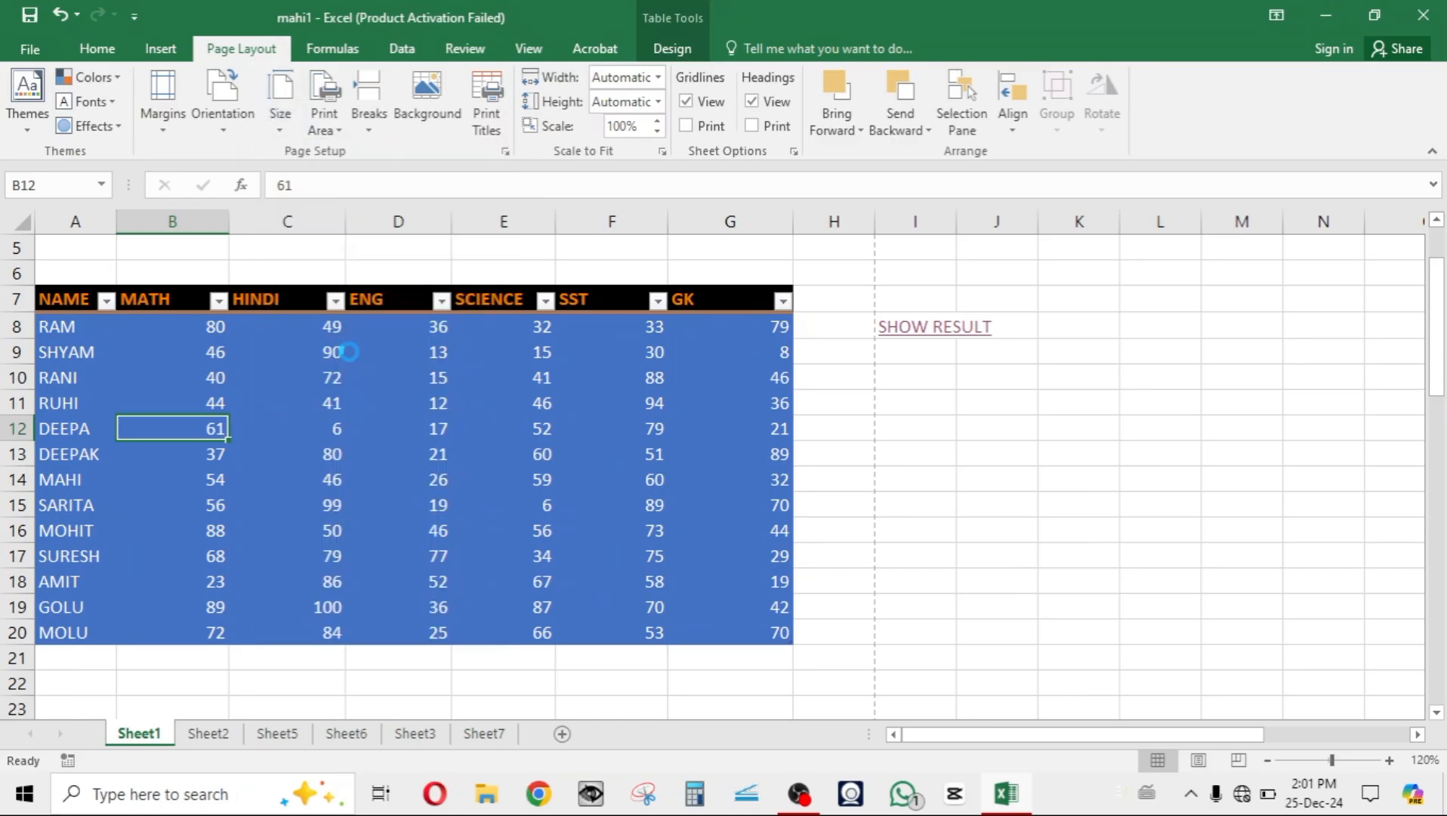
pyautogui.click(279, 129)
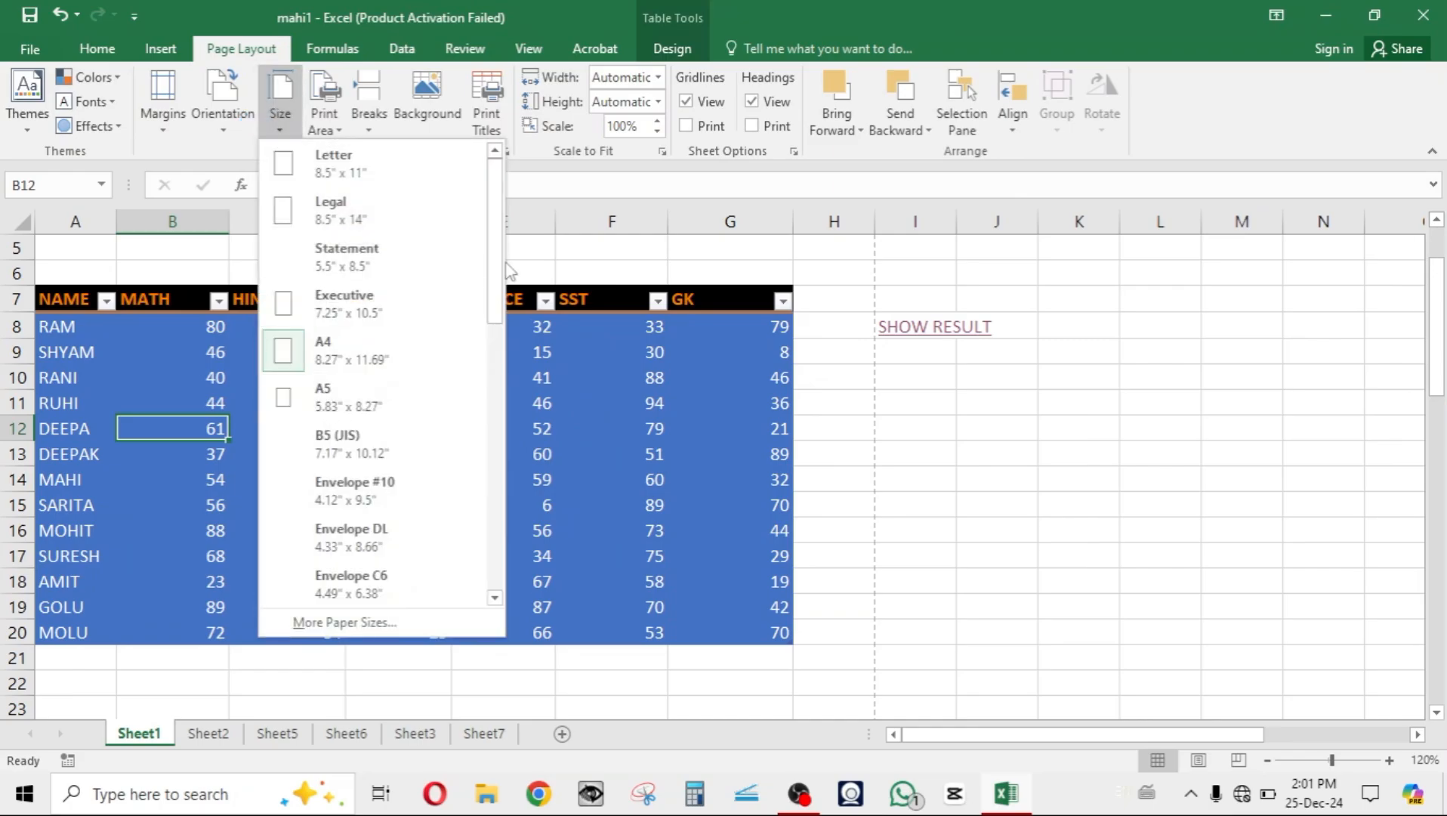
pyautogui.click(529, 222)
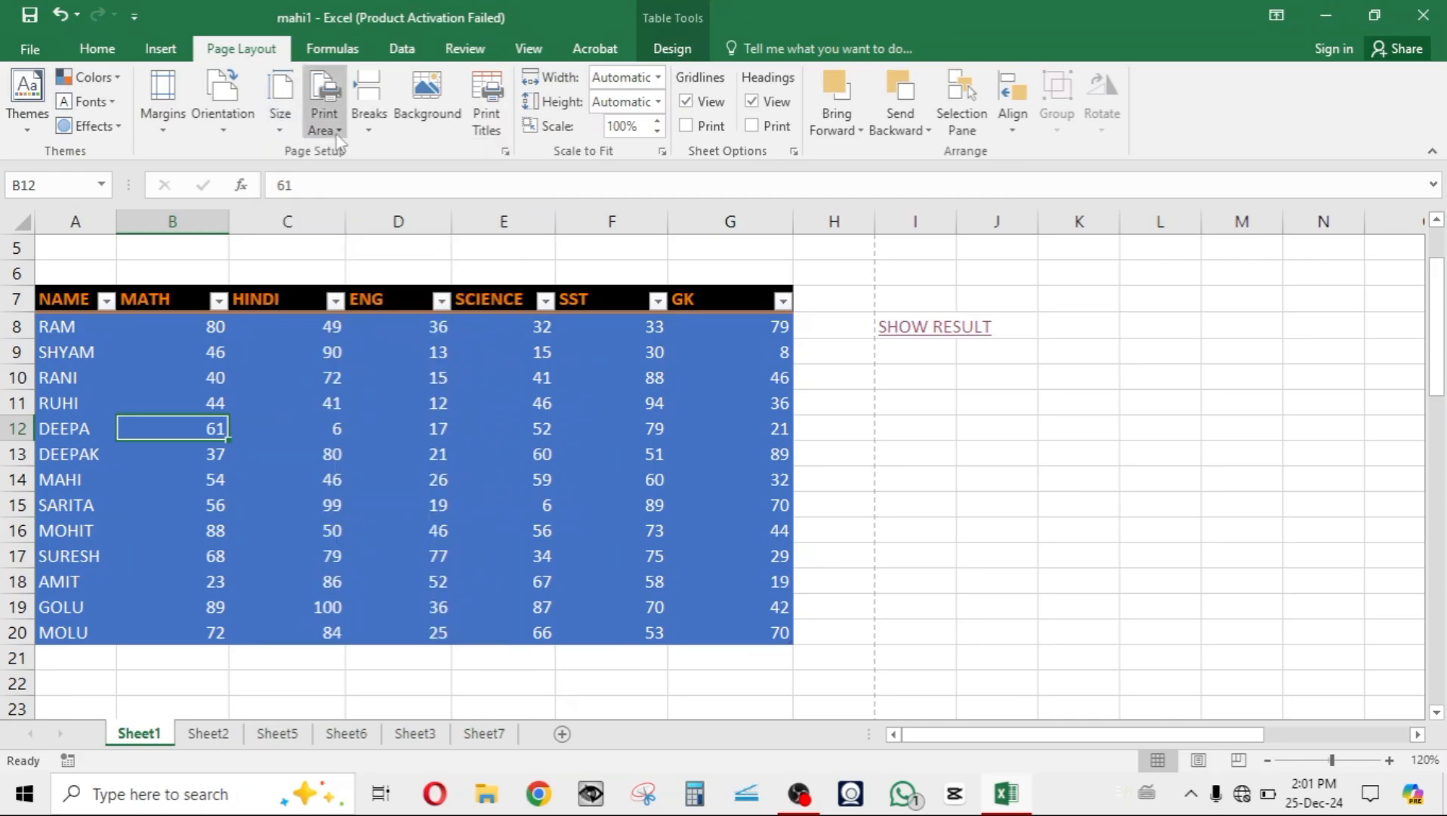
pyautogui.click(352, 402)
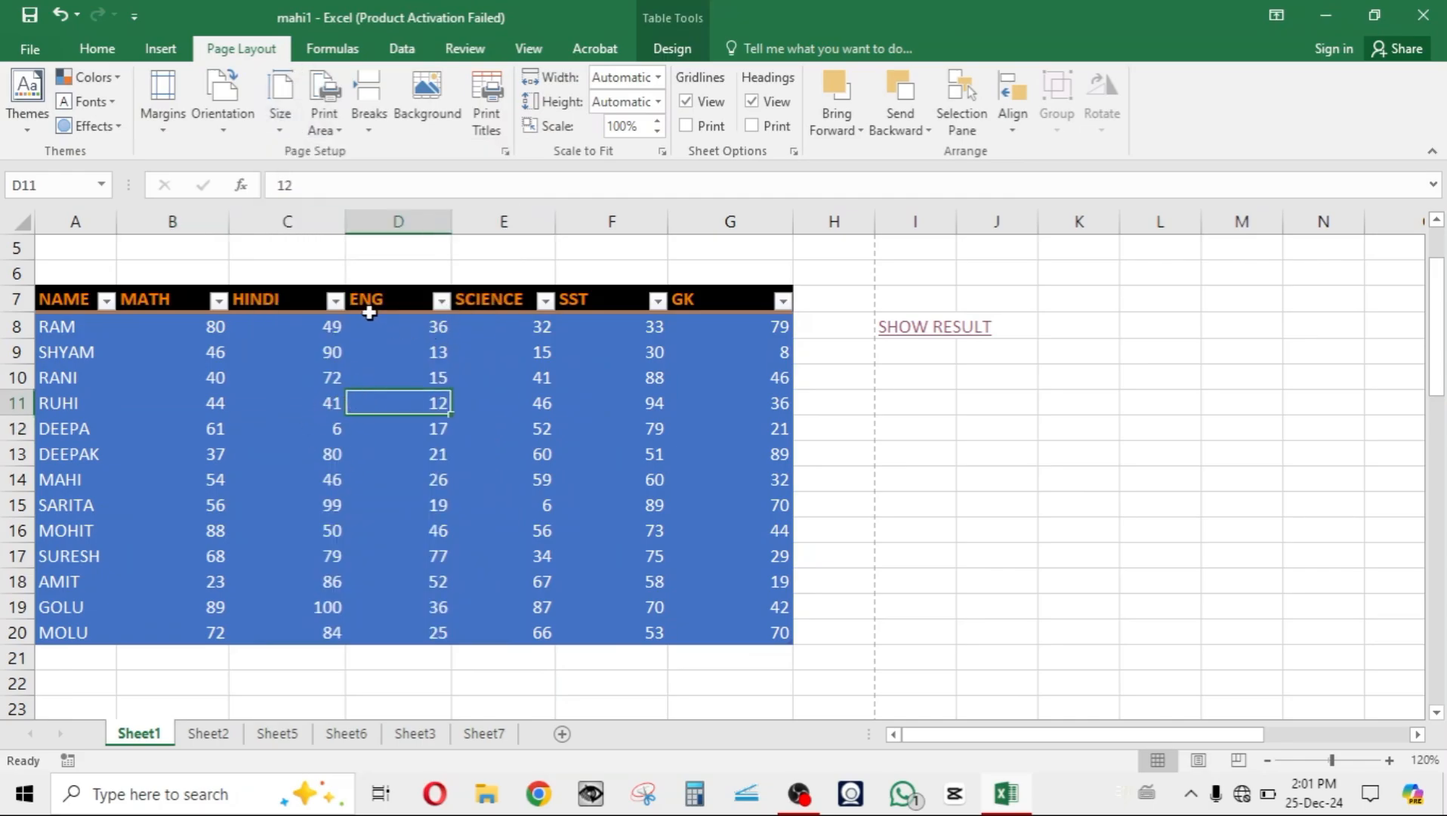
# - Select the ENG and SCIENCE columns (D7:E20) and inspect the enlarged print preview with margins shown
pyautogui.moveTo(371, 299); pyautogui.dragTo(490, 630)
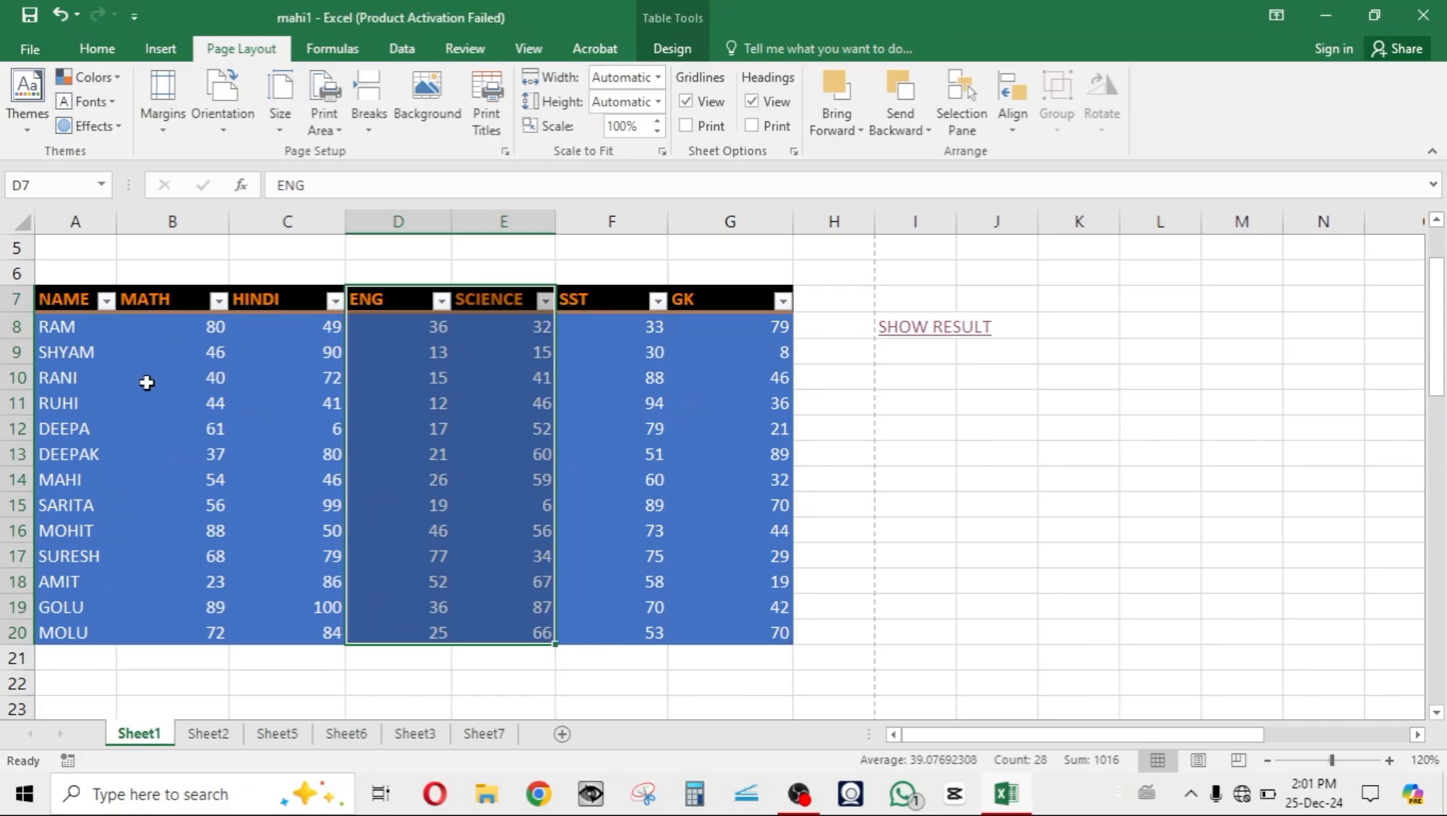
pyautogui.hotkey('ctrl', 'p')
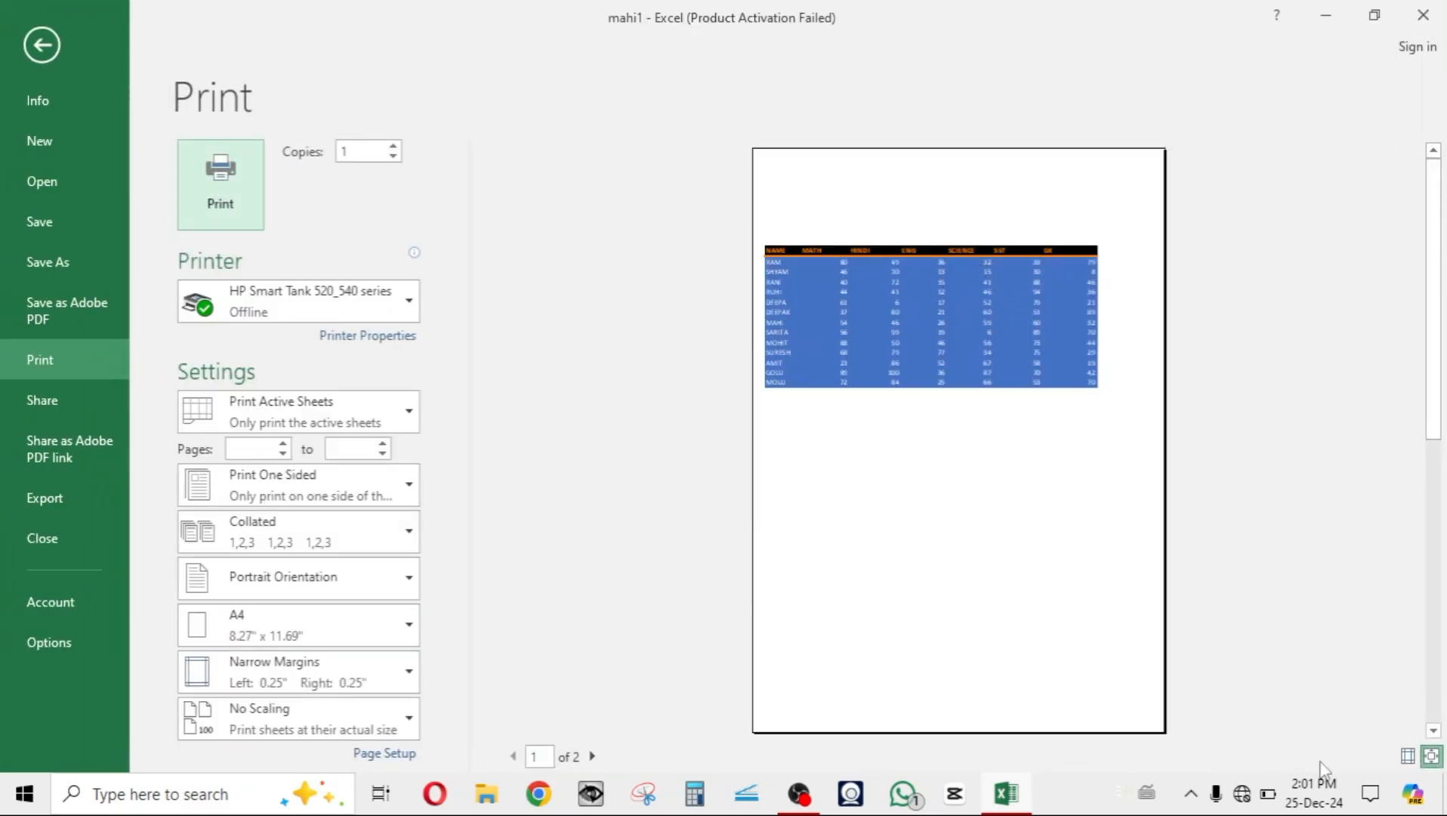
pyautogui.click(1407, 756)
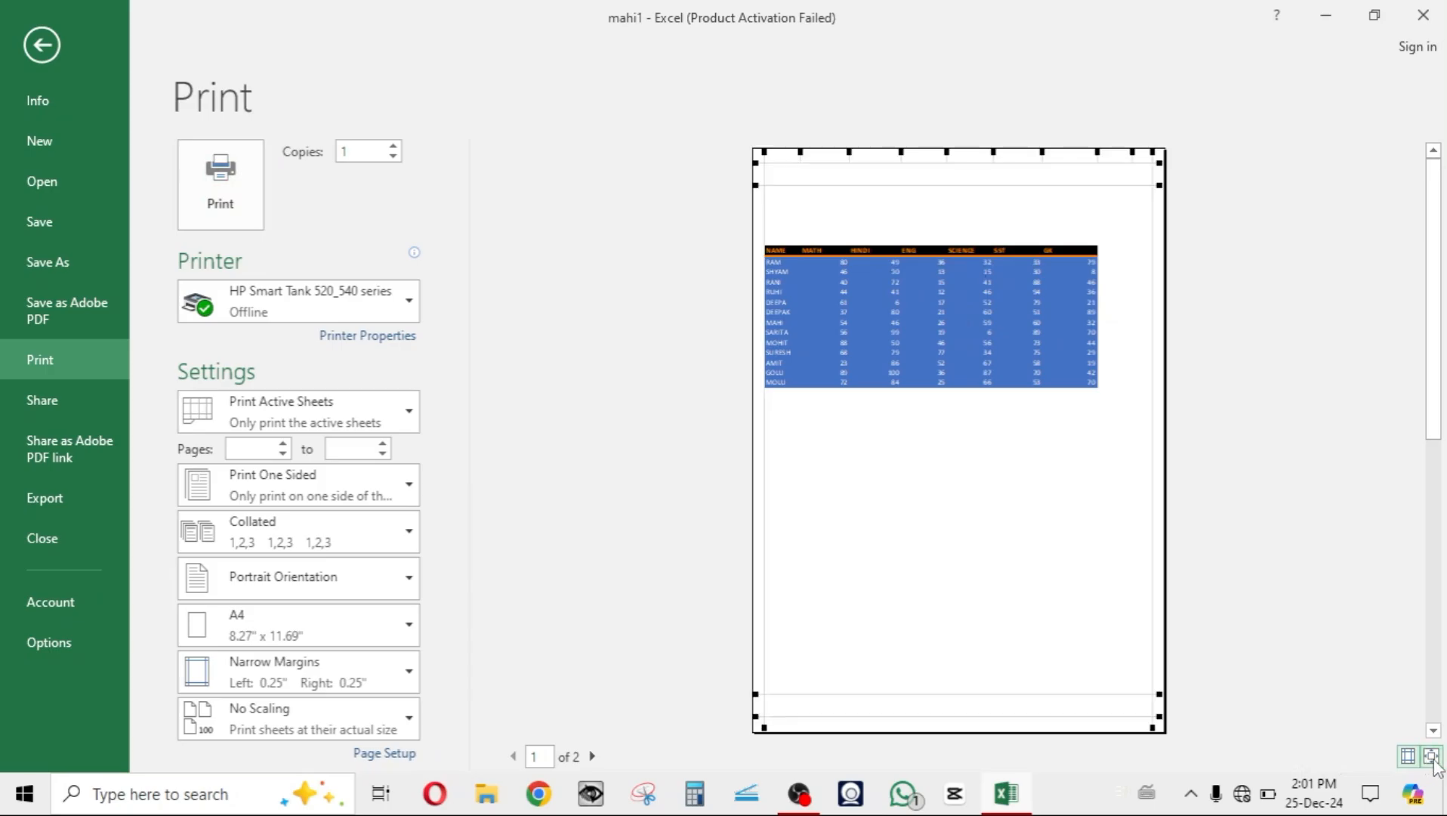
pyautogui.click(1432, 755)
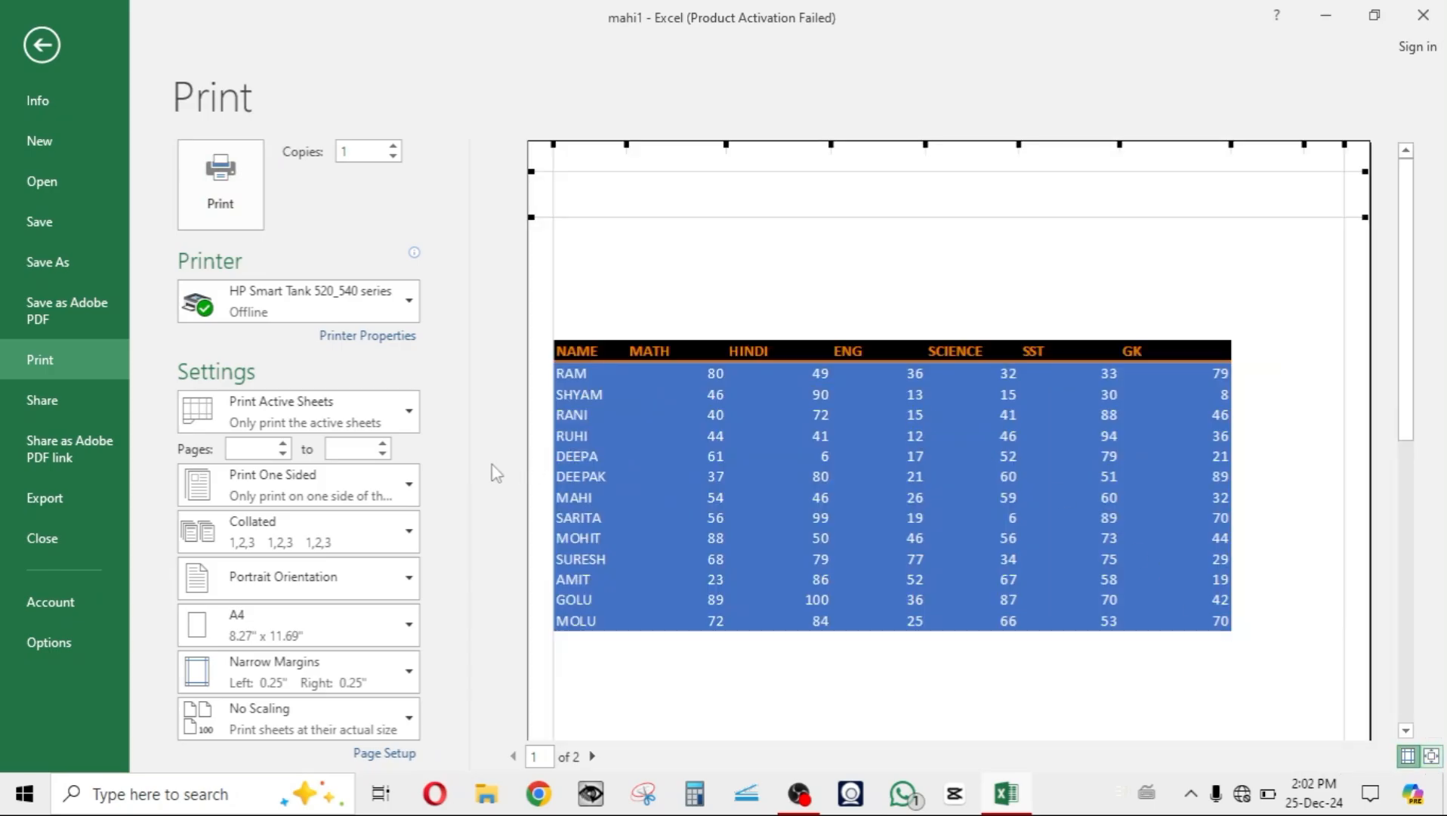
pyautogui.click(41, 47)
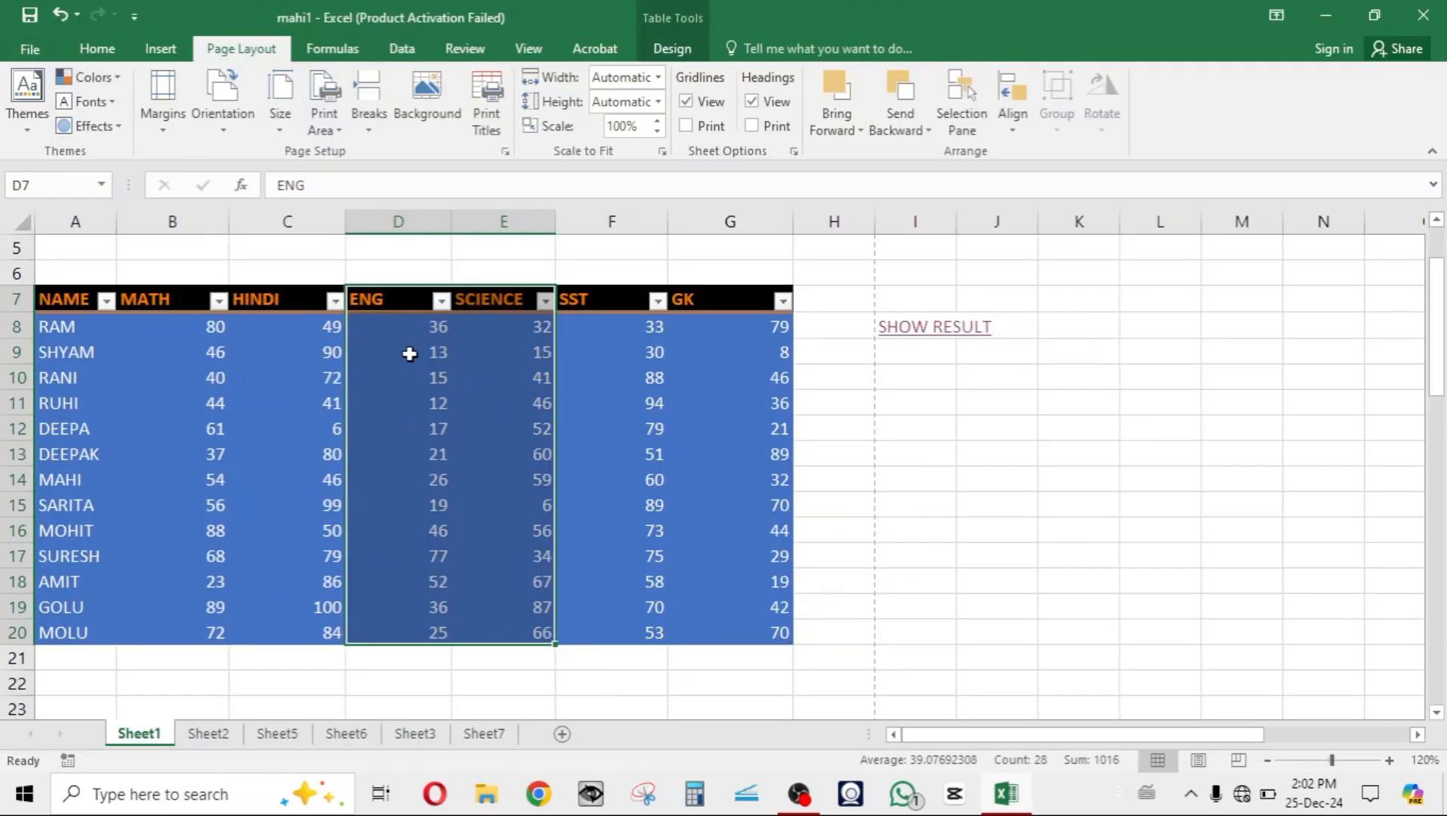
# - Set the selected ENG and SCIENCE range D7:E20 as the print area and inspect it enlarged in print preview
pyautogui.click(325, 125)
pyautogui.click(373, 156)
pyautogui.hotkey('ctrl', 'p')
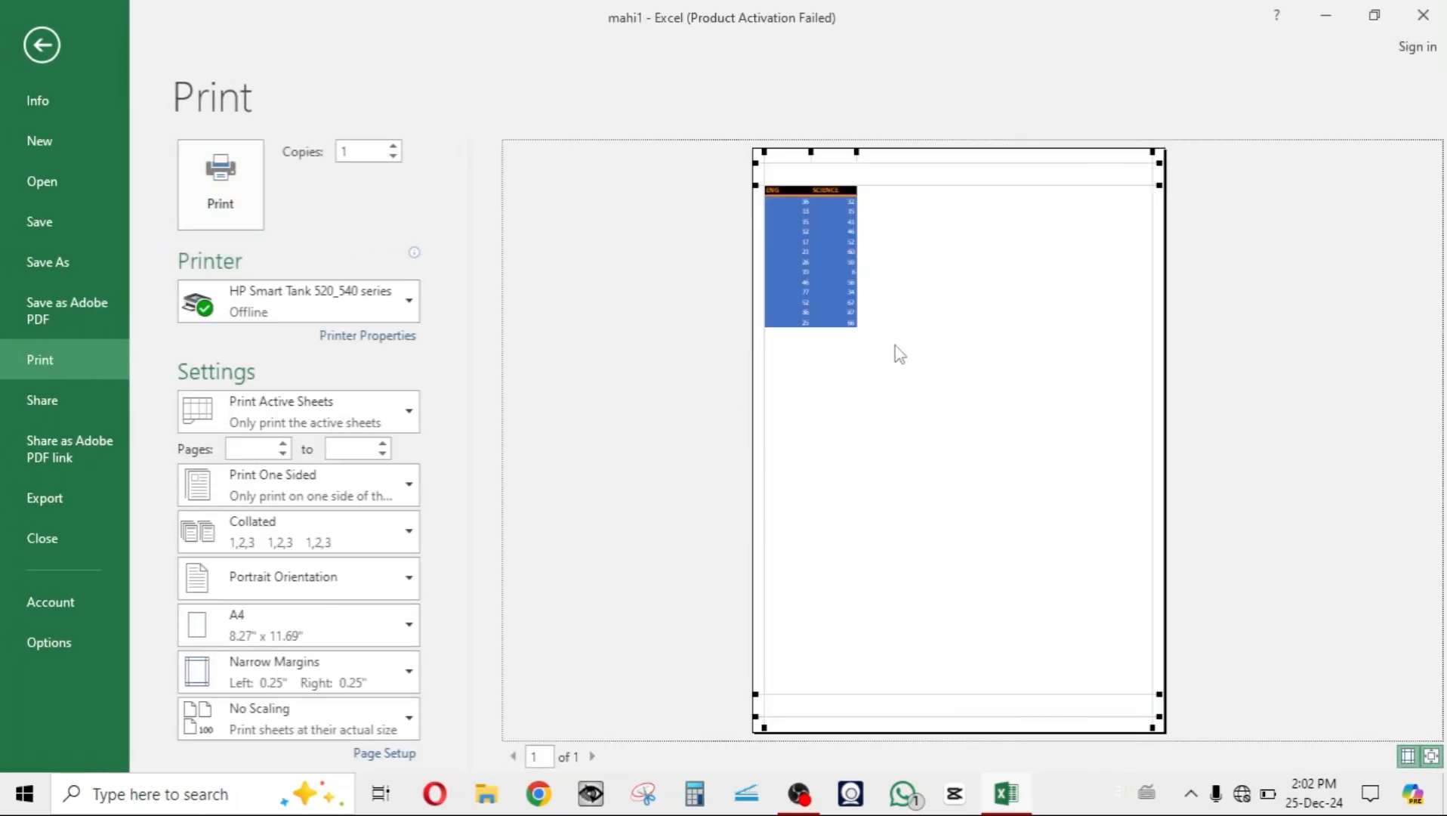
pyautogui.click(806, 231)
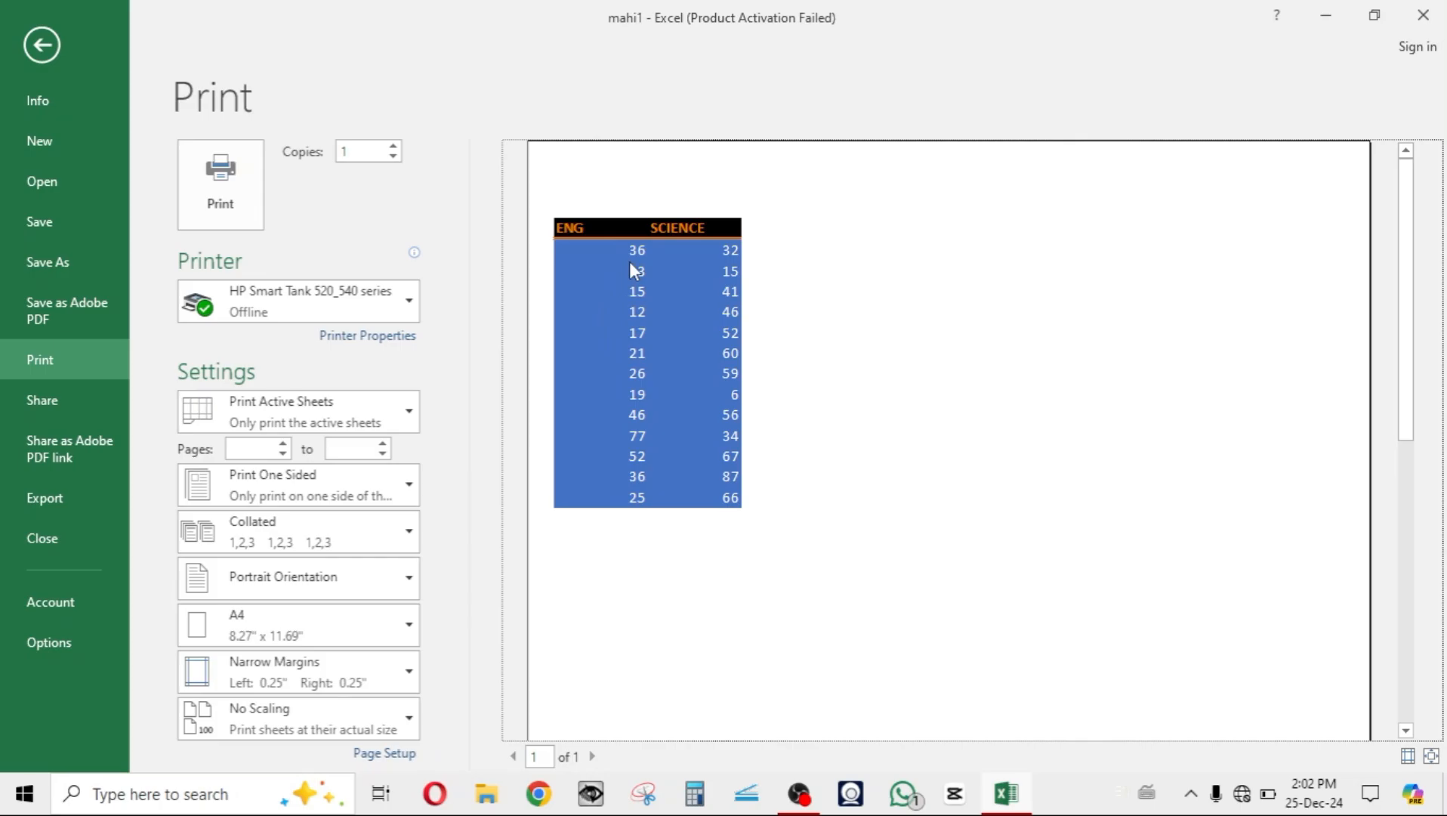
# - Clear the print area and check the marks table in print preview
pyautogui.click(43, 44)
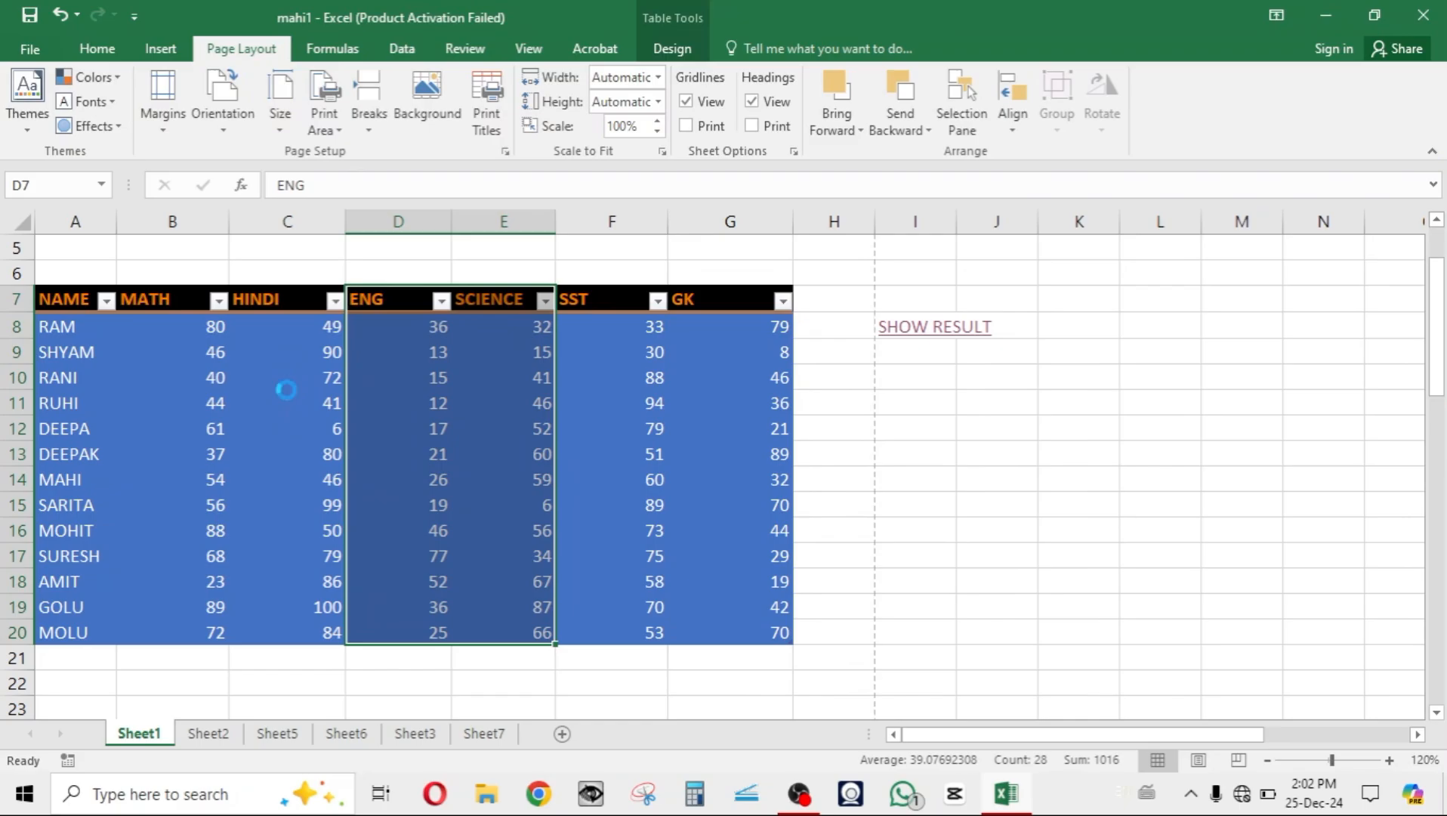
pyautogui.hotkey('ctrl', 'p')
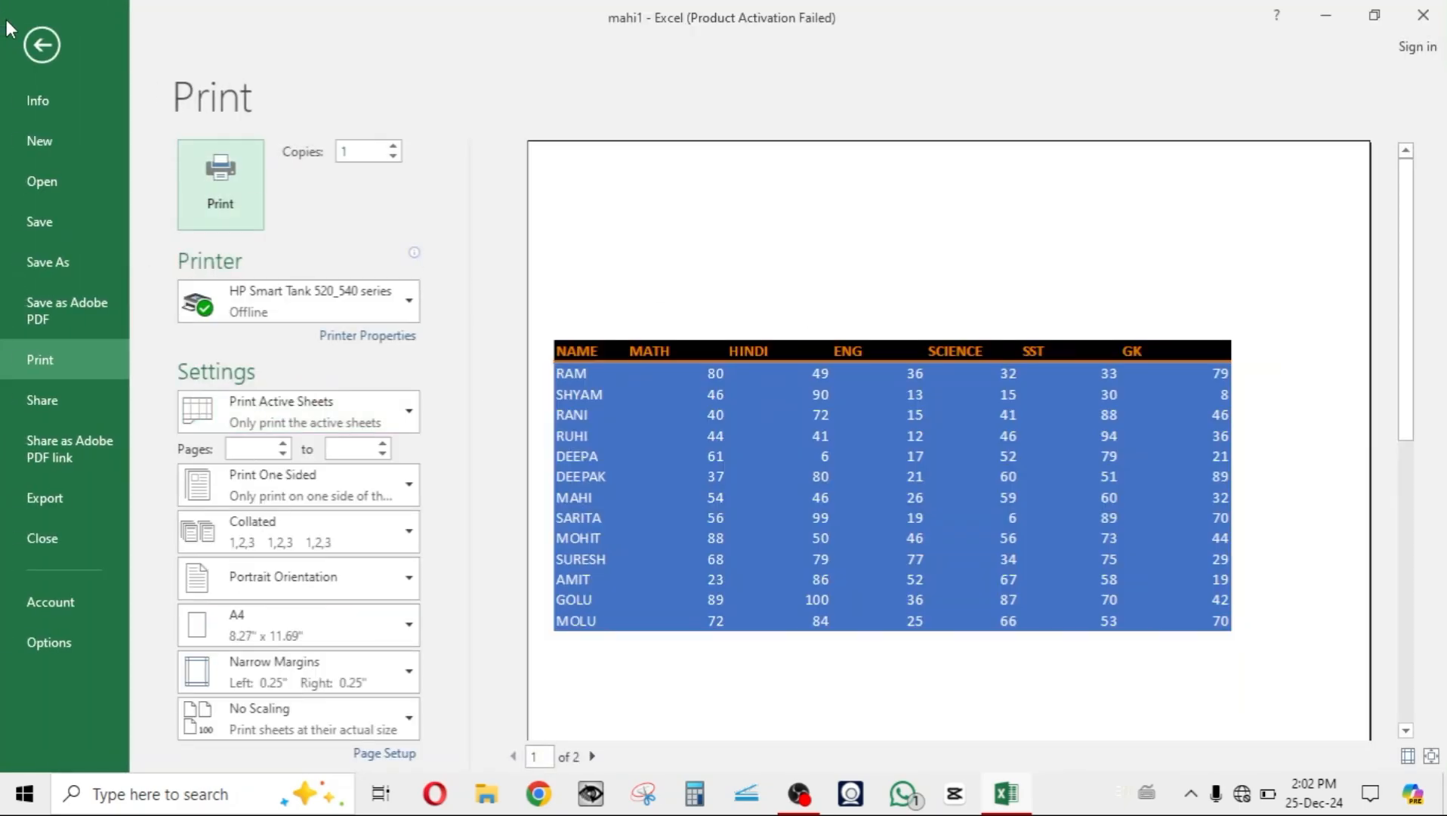
pyautogui.click(41, 44)
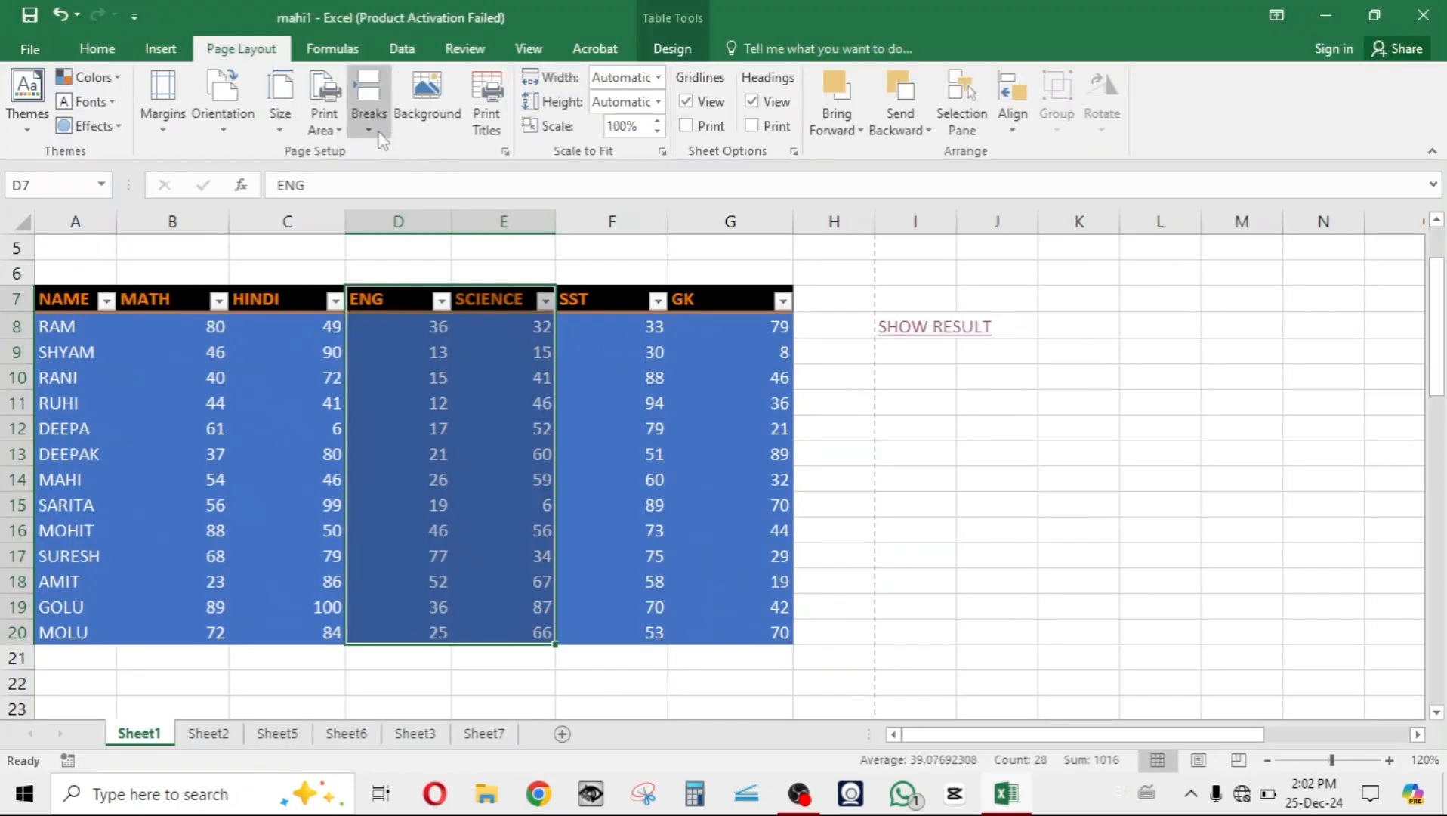
# - Insert a page break above row 12 (DEEPA)
pyautogui.click(263, 435)
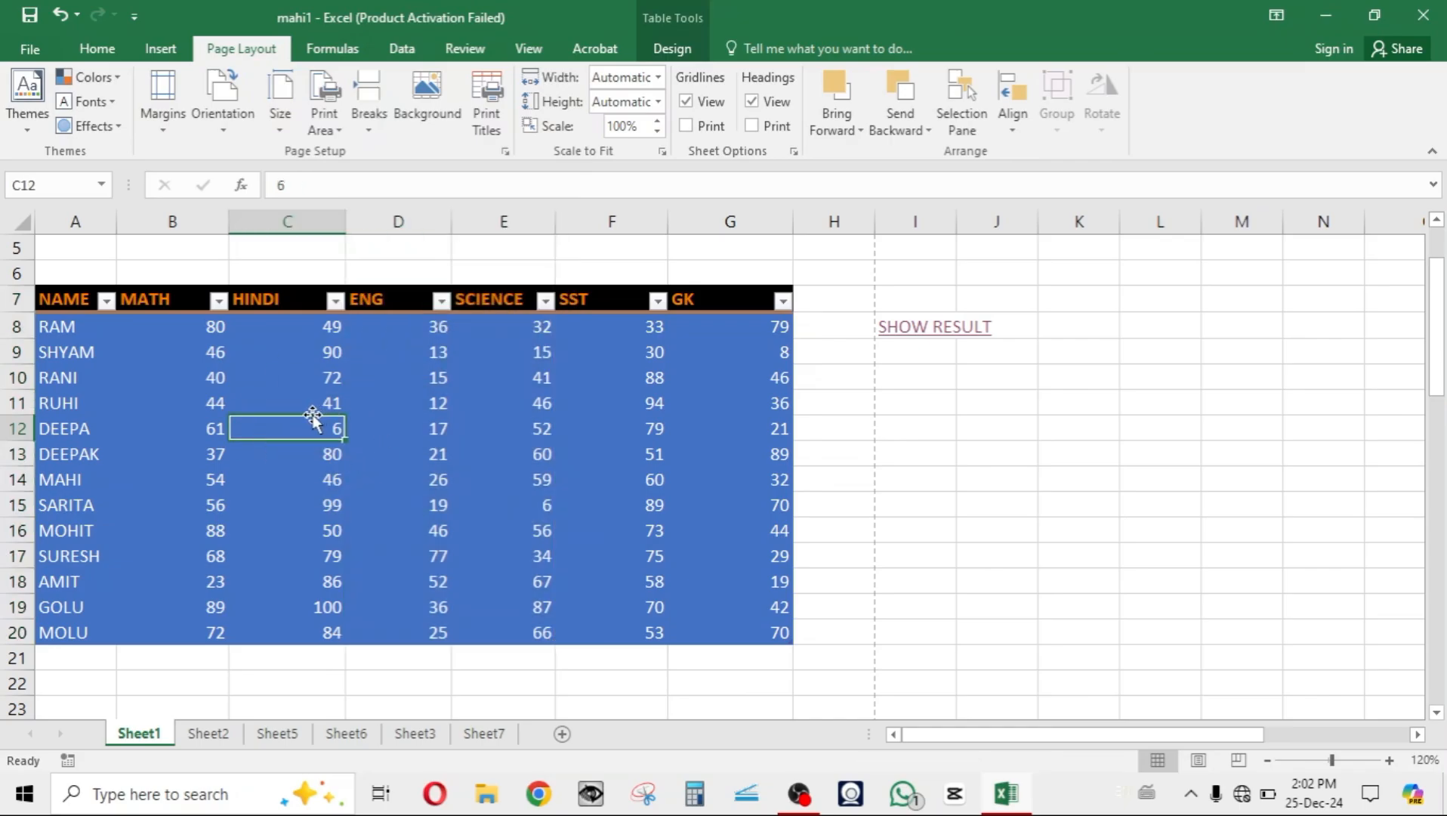
pyautogui.click(7, 433)
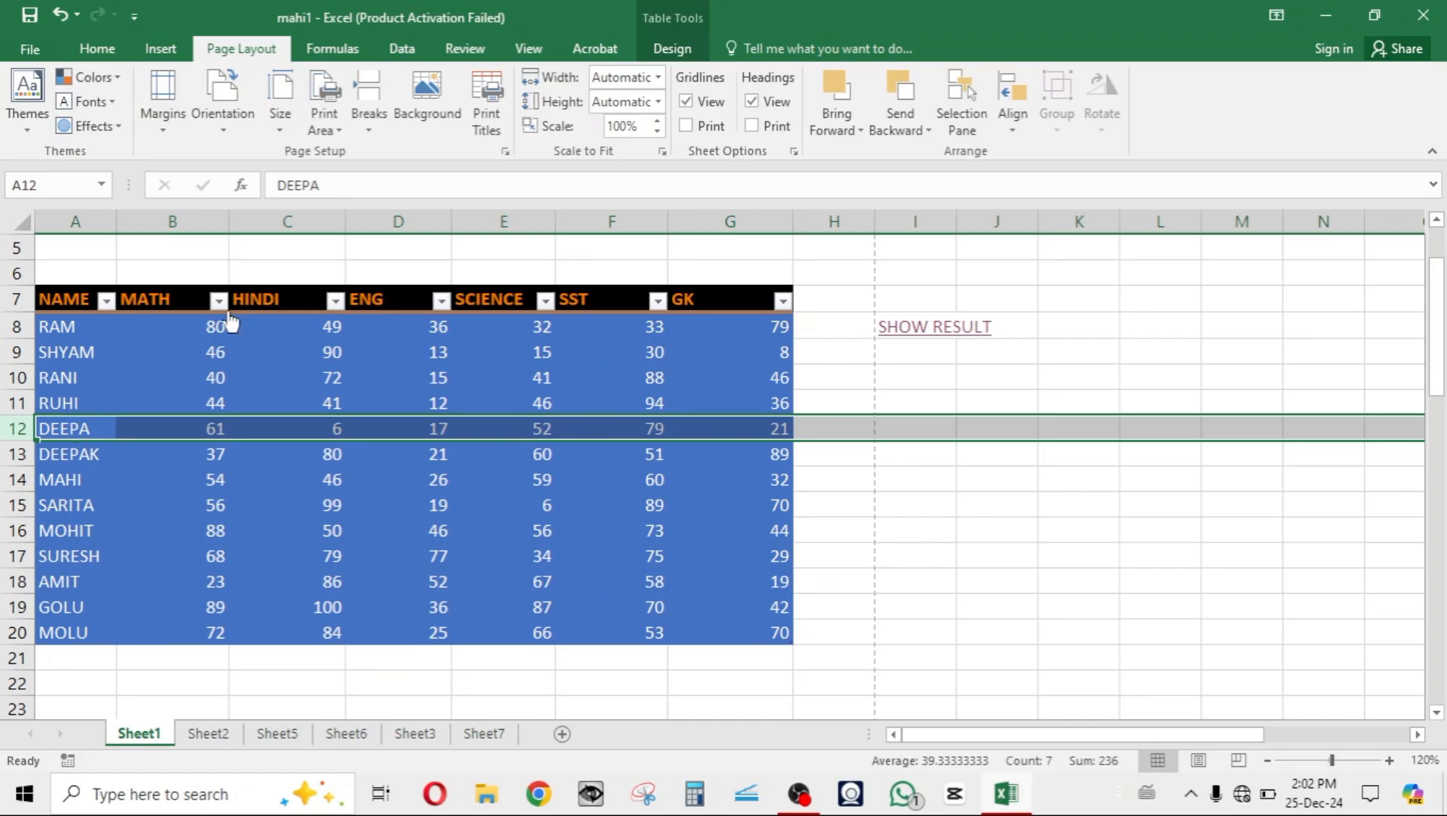
pyautogui.click(370, 89)
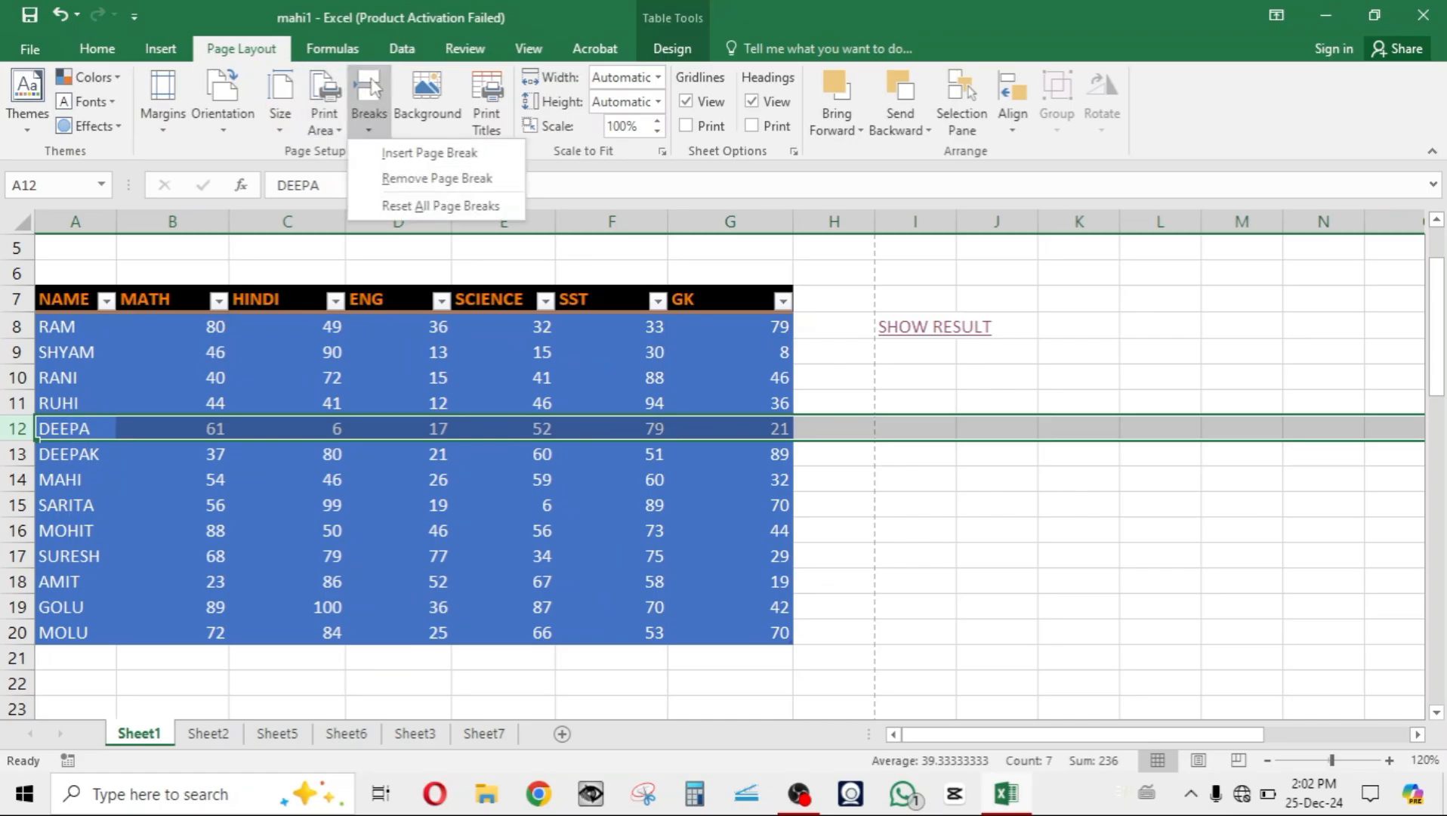
pyautogui.click(402, 154)
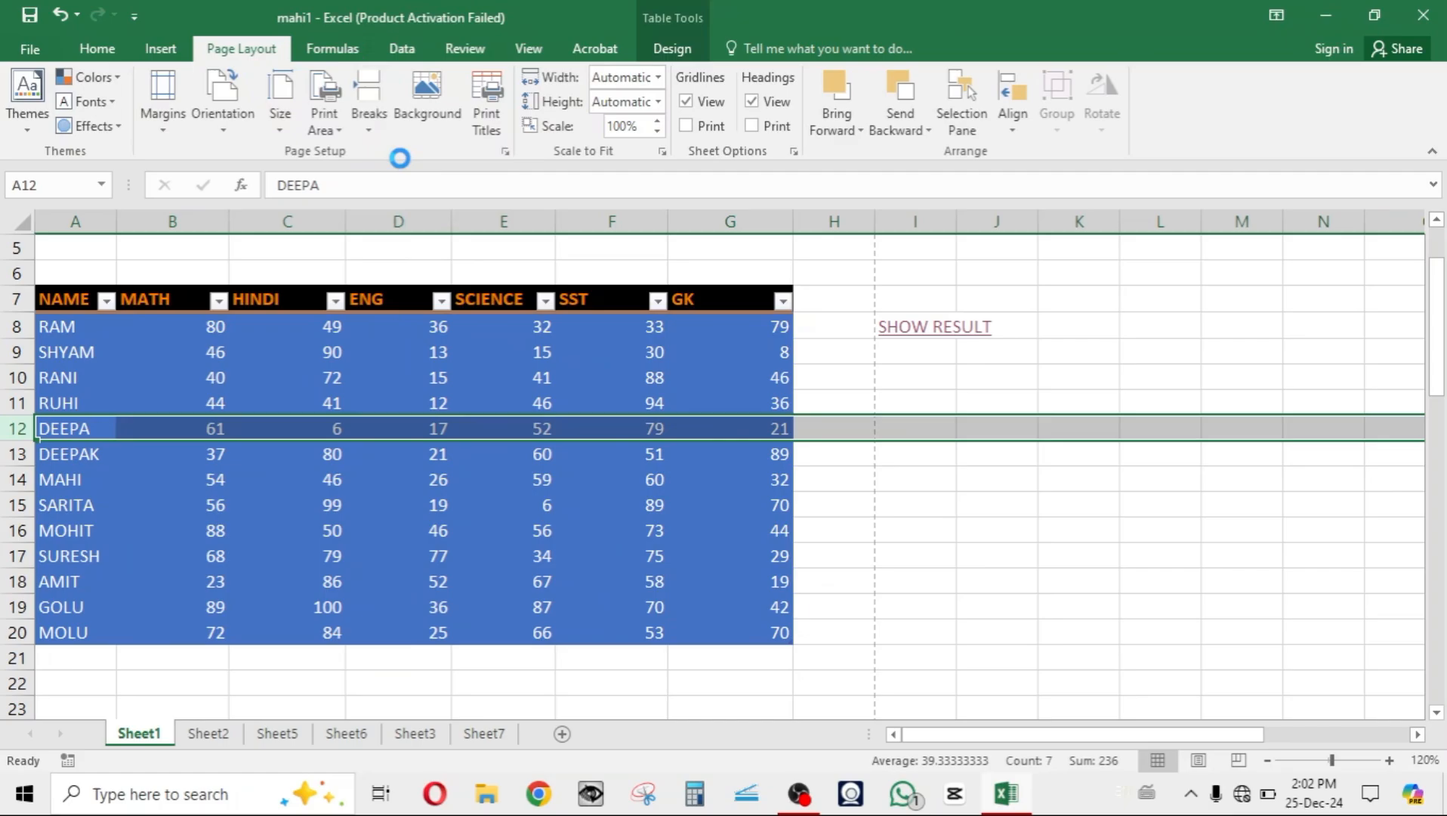
pyautogui.click(929, 497)
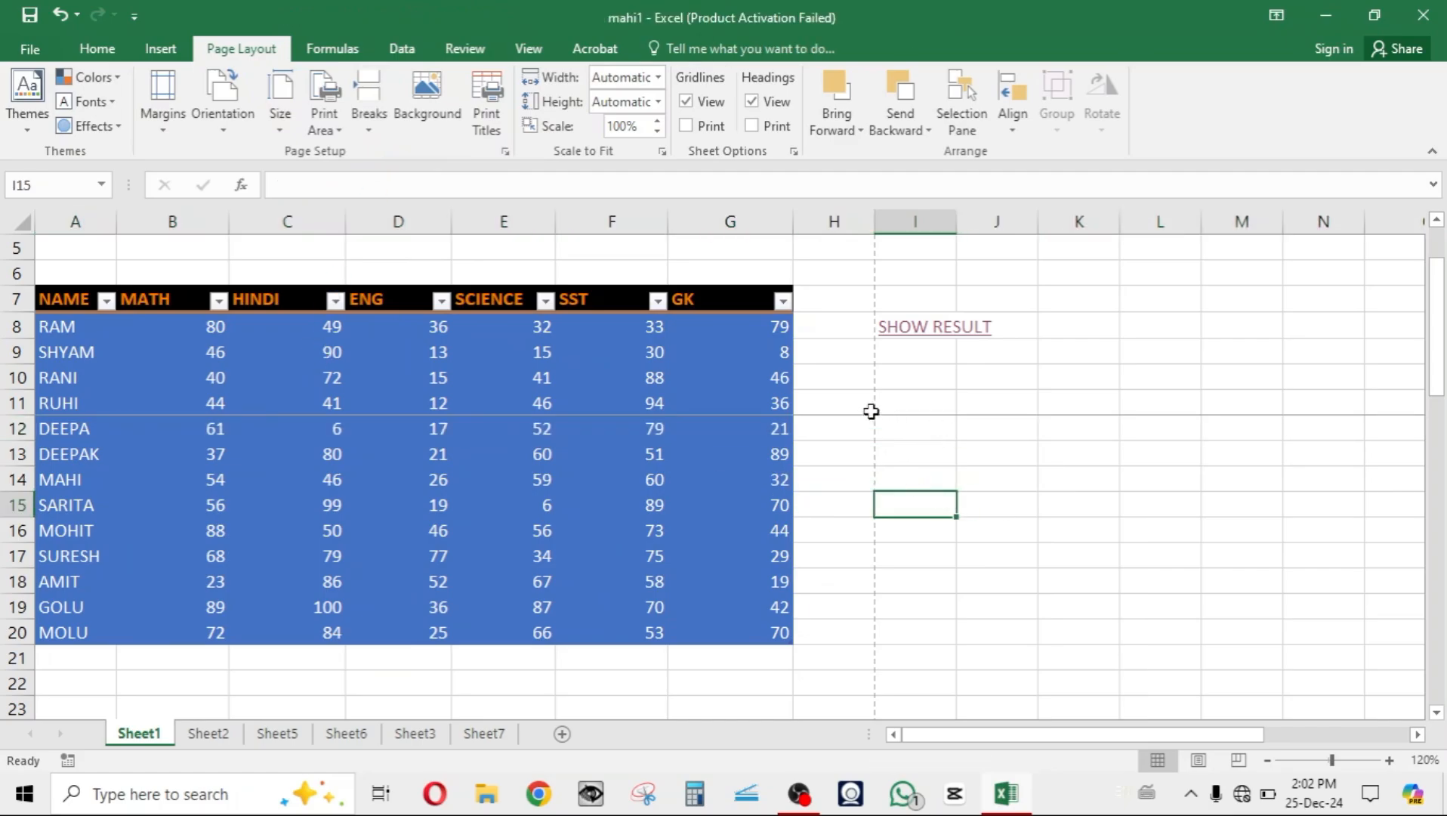
# - Page through the print preview to examine how the page break splits the marks table, and return to the worksheet
pyautogui.hotkey('ctrl', 'p')
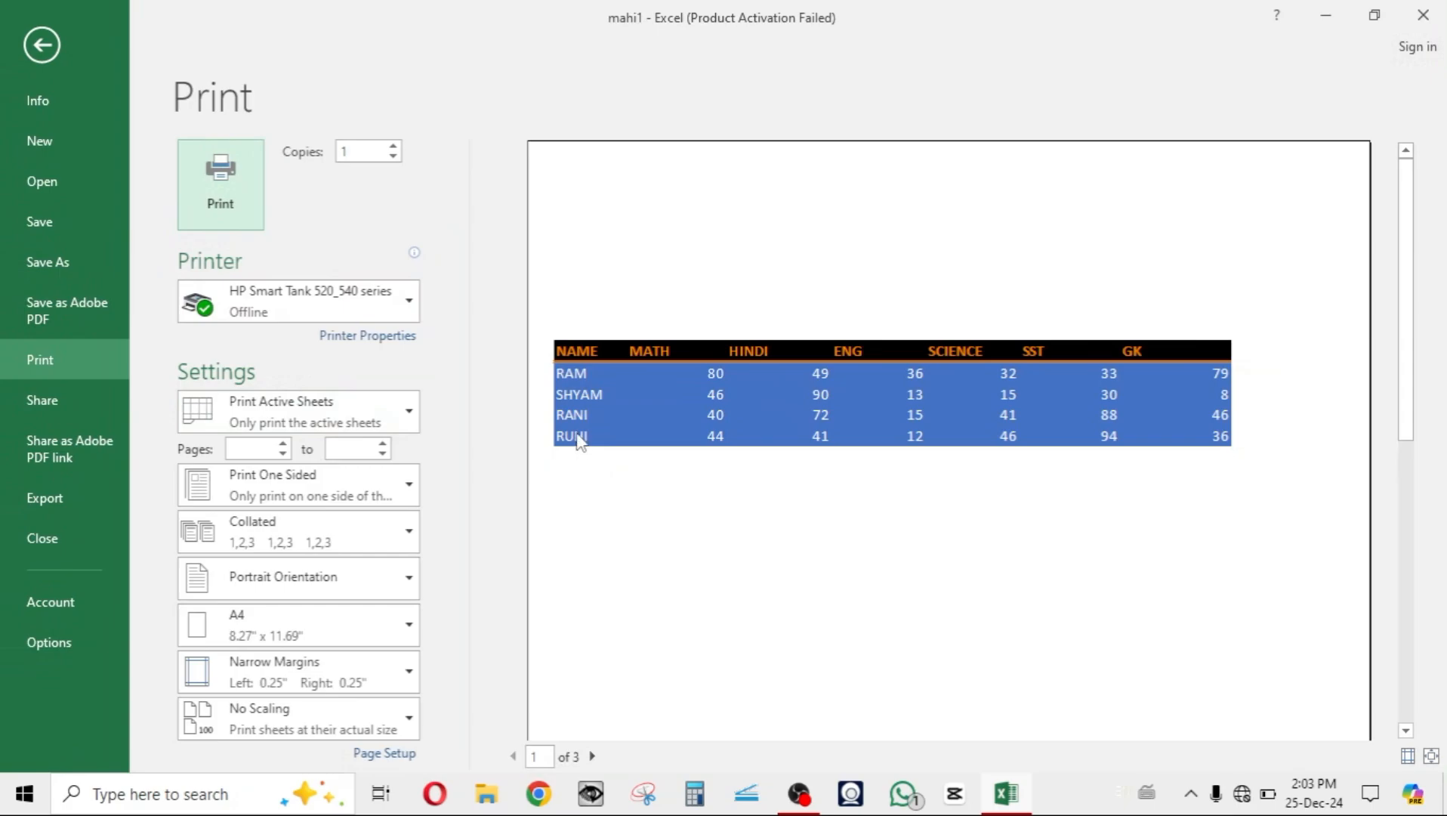
pyautogui.click(593, 757)
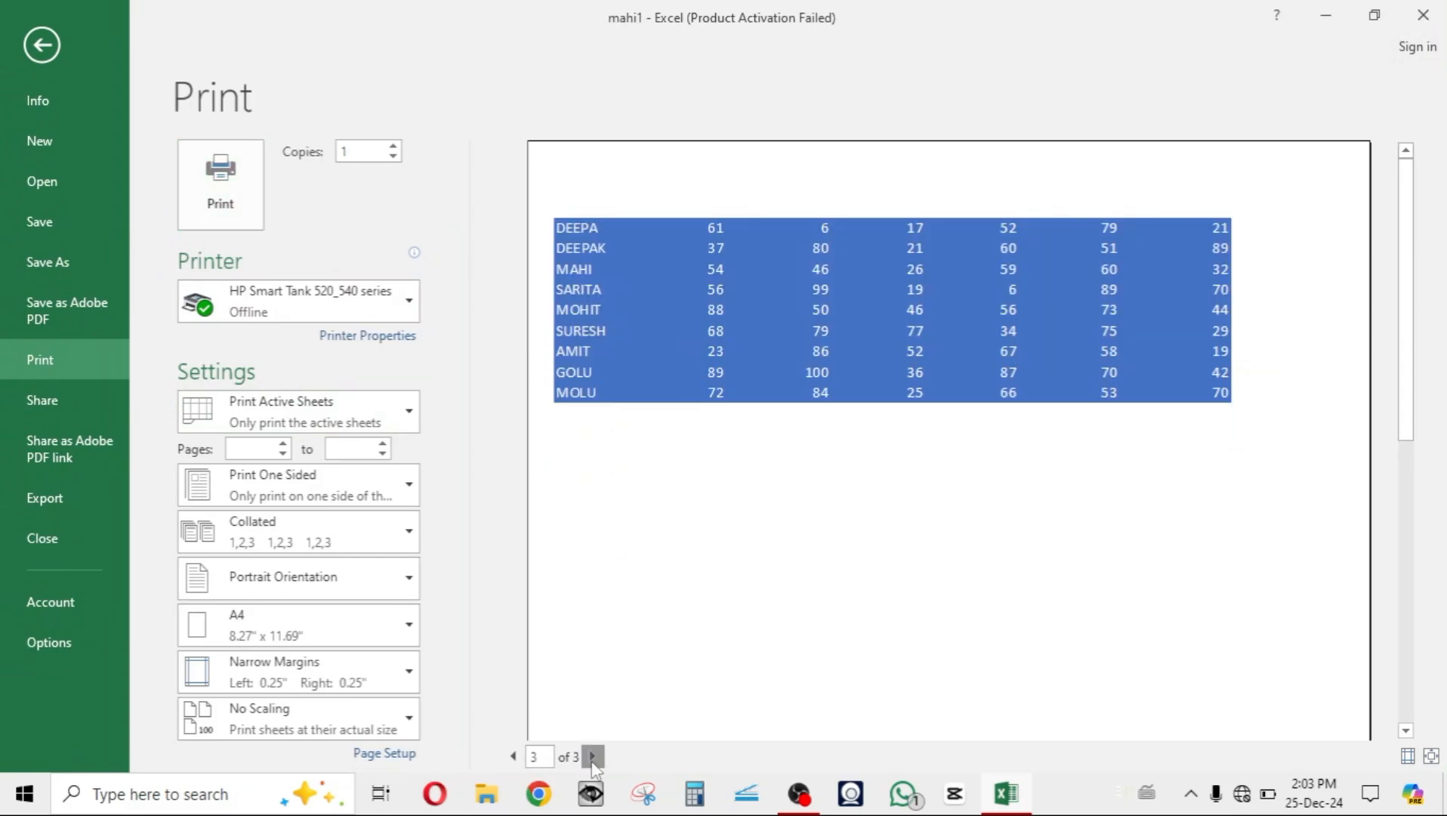
pyautogui.click(593, 757)
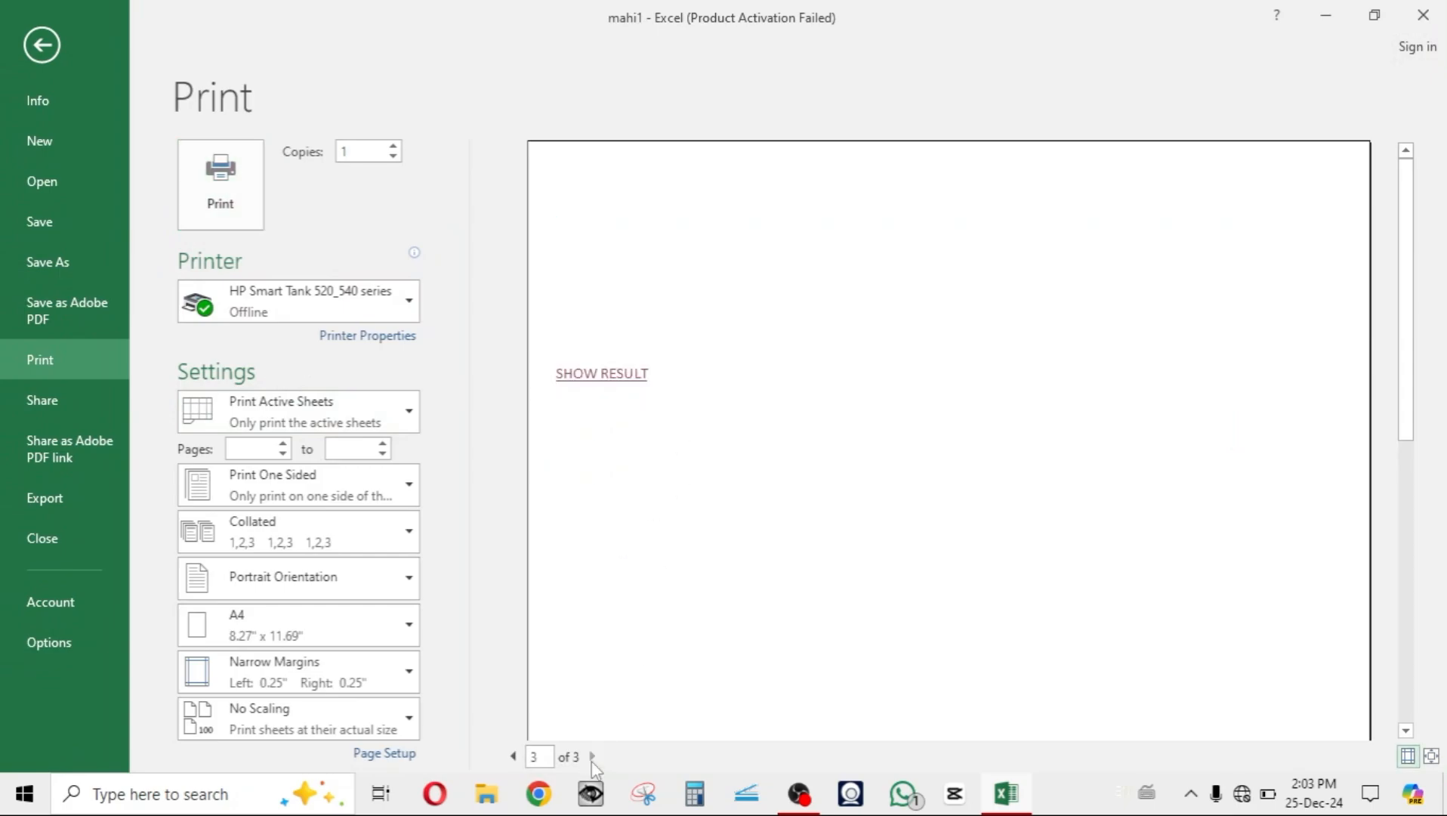
pyautogui.click(34, 60)
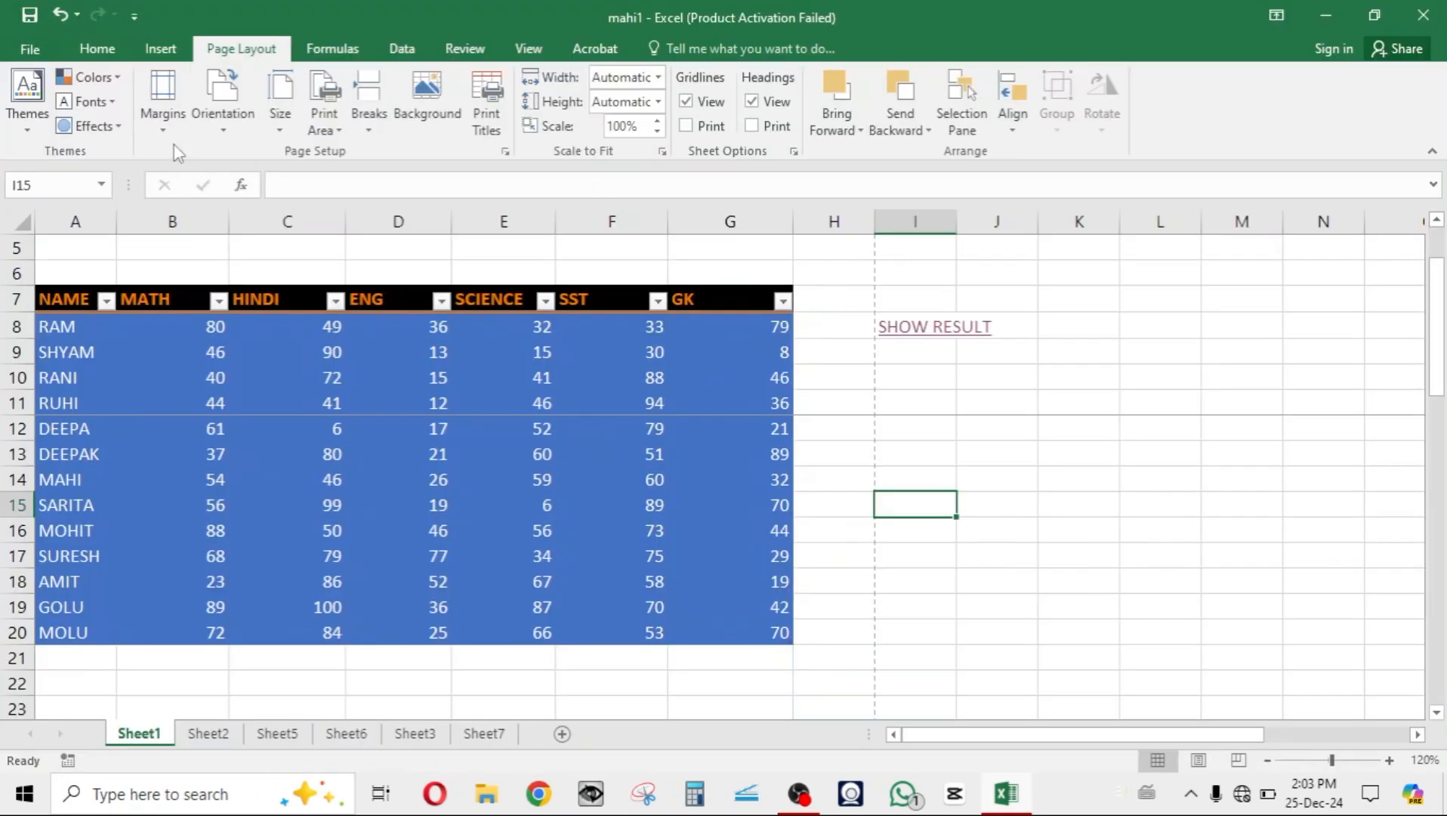
# - Try to remove the page break with only cell I15 selected
pyautogui.click(223, 133)
pyautogui.click(240, 151)
pyautogui.click(369, 133)
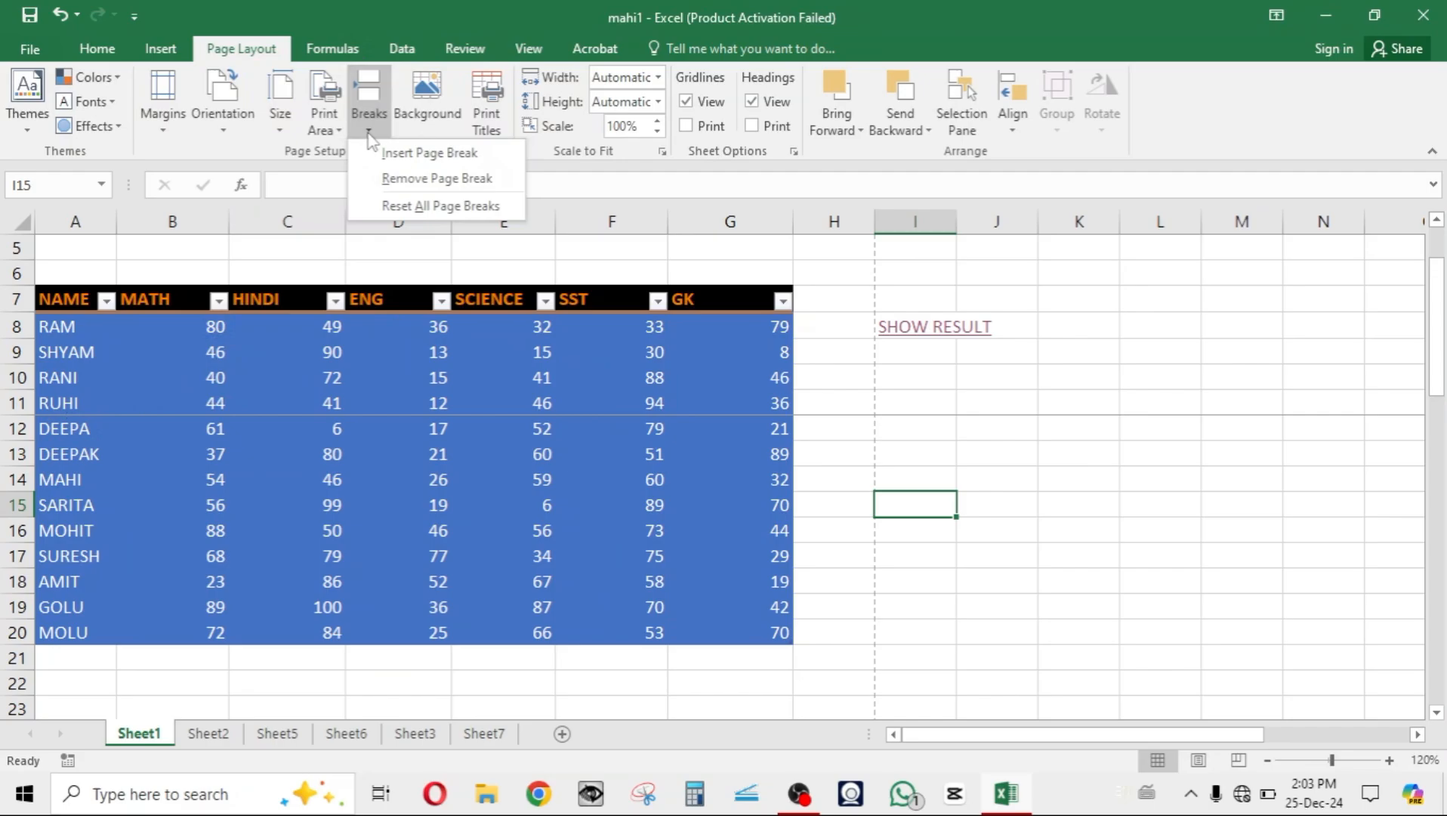
pyautogui.click(427, 182)
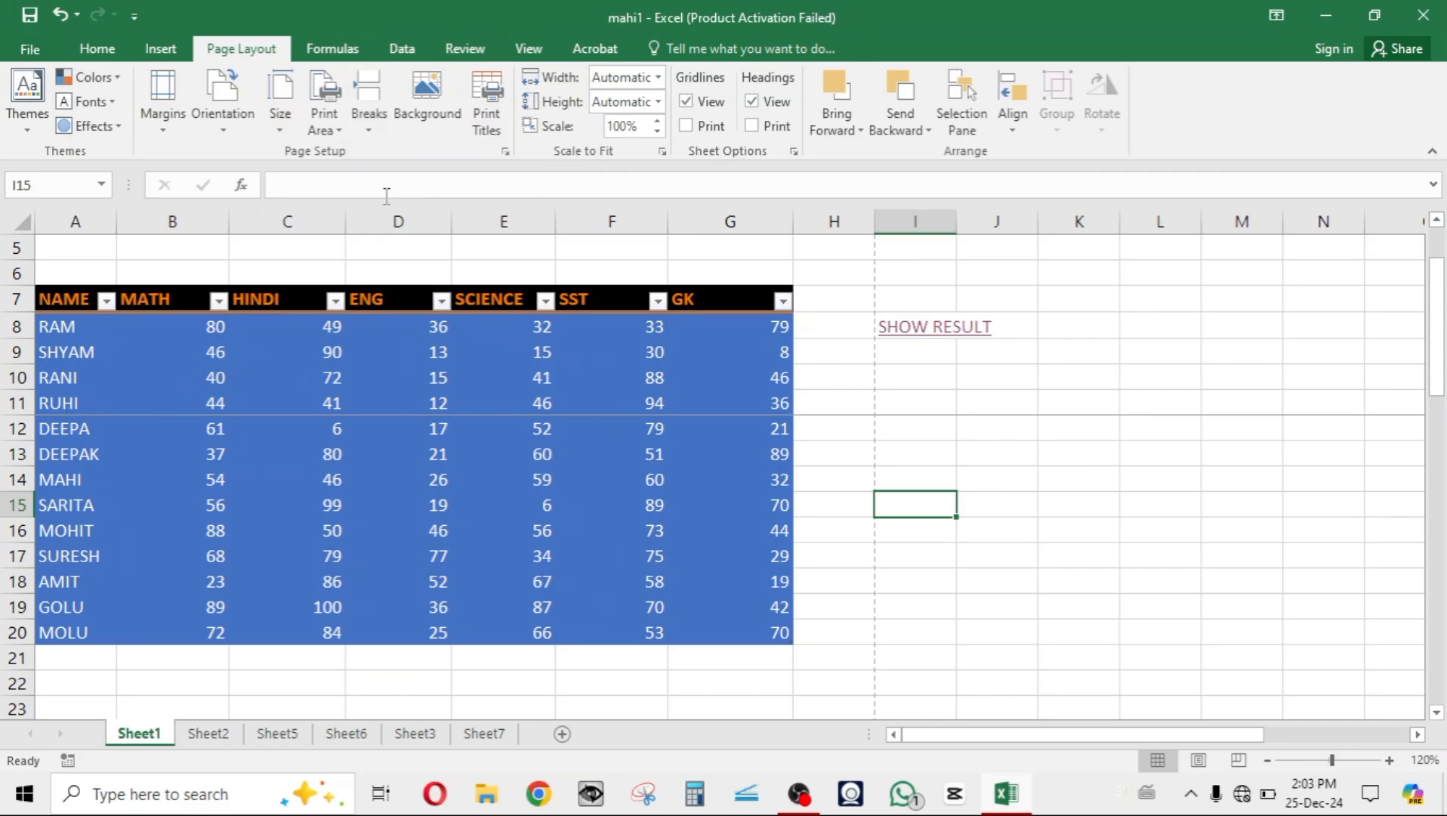
# - Reset all page breaks with the entire sheet selected and check the table in print preview
pyautogui.click(9, 219)
pyautogui.click(369, 102)
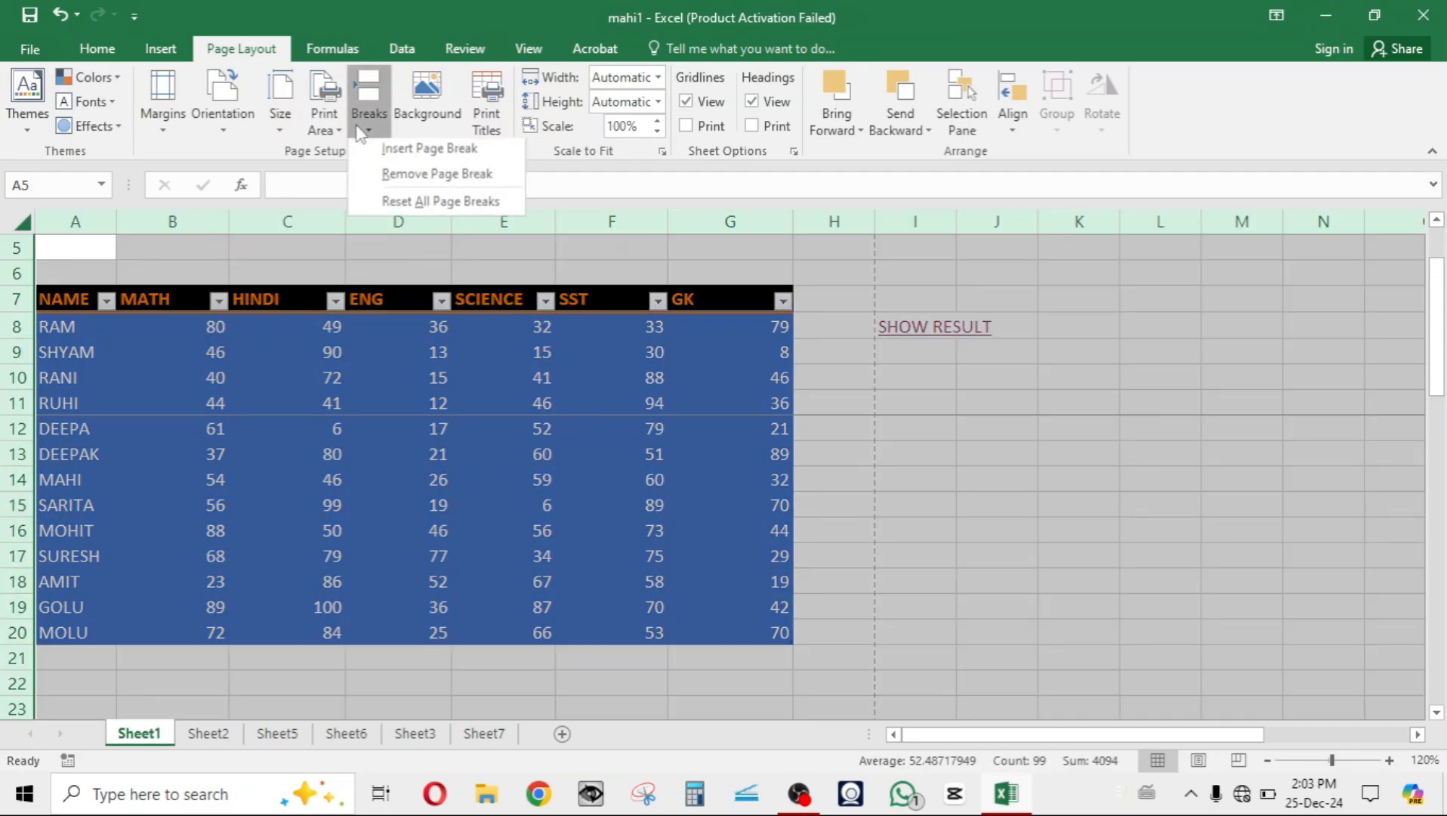
pyautogui.click(408, 212)
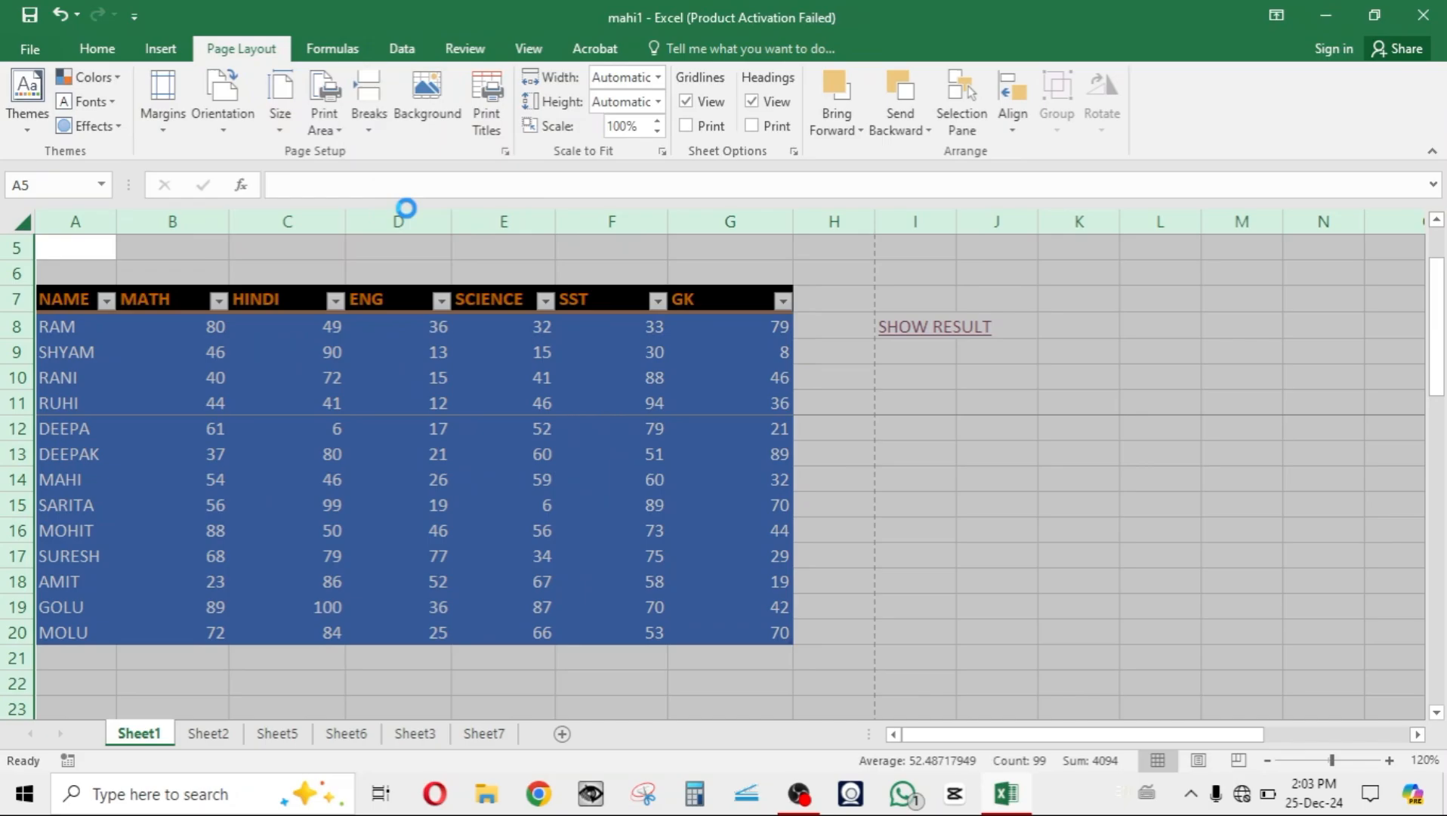
pyautogui.click(380, 140)
pyautogui.hotkey('ctrl', 'p')
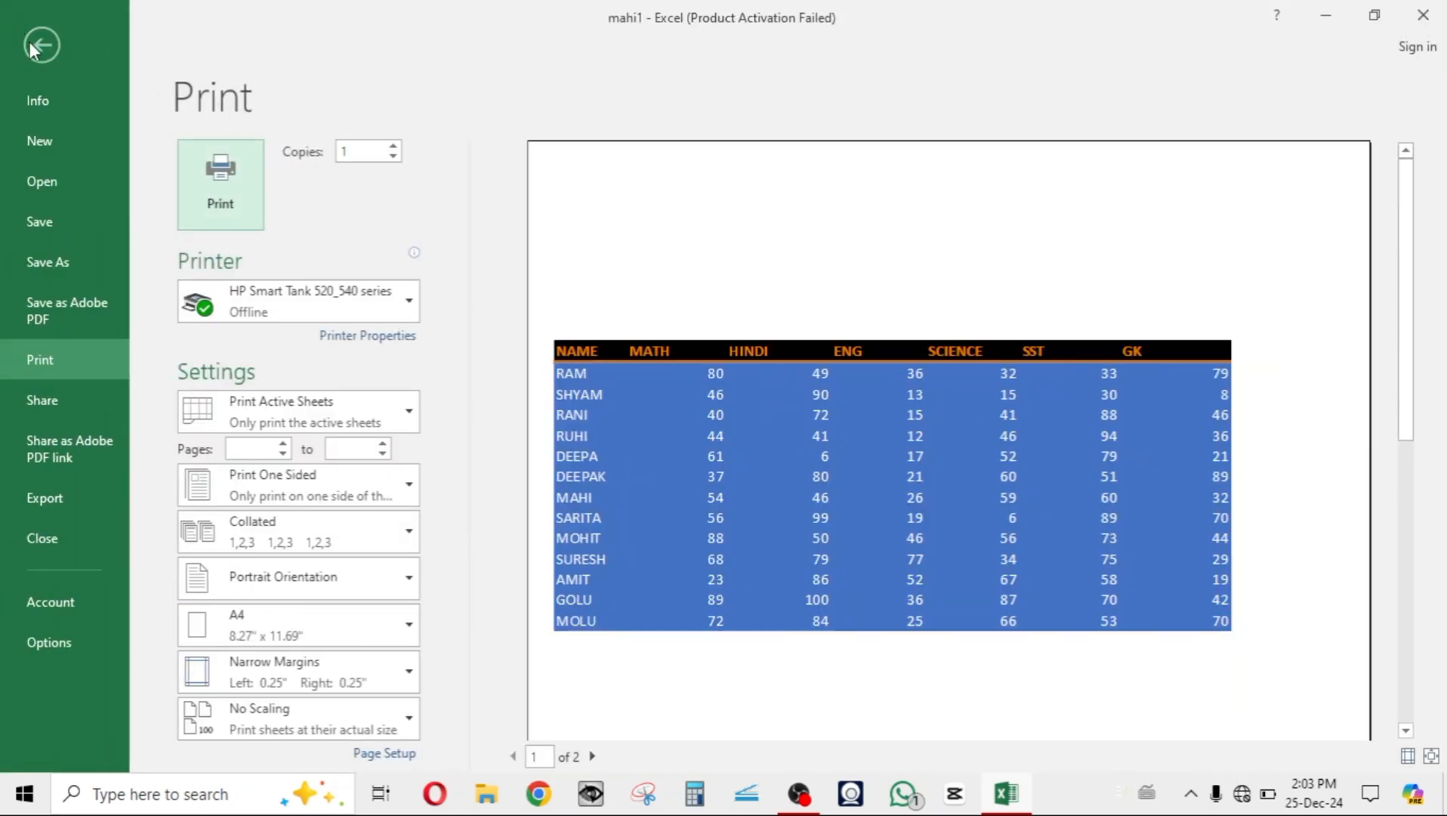
pyautogui.click(41, 45)
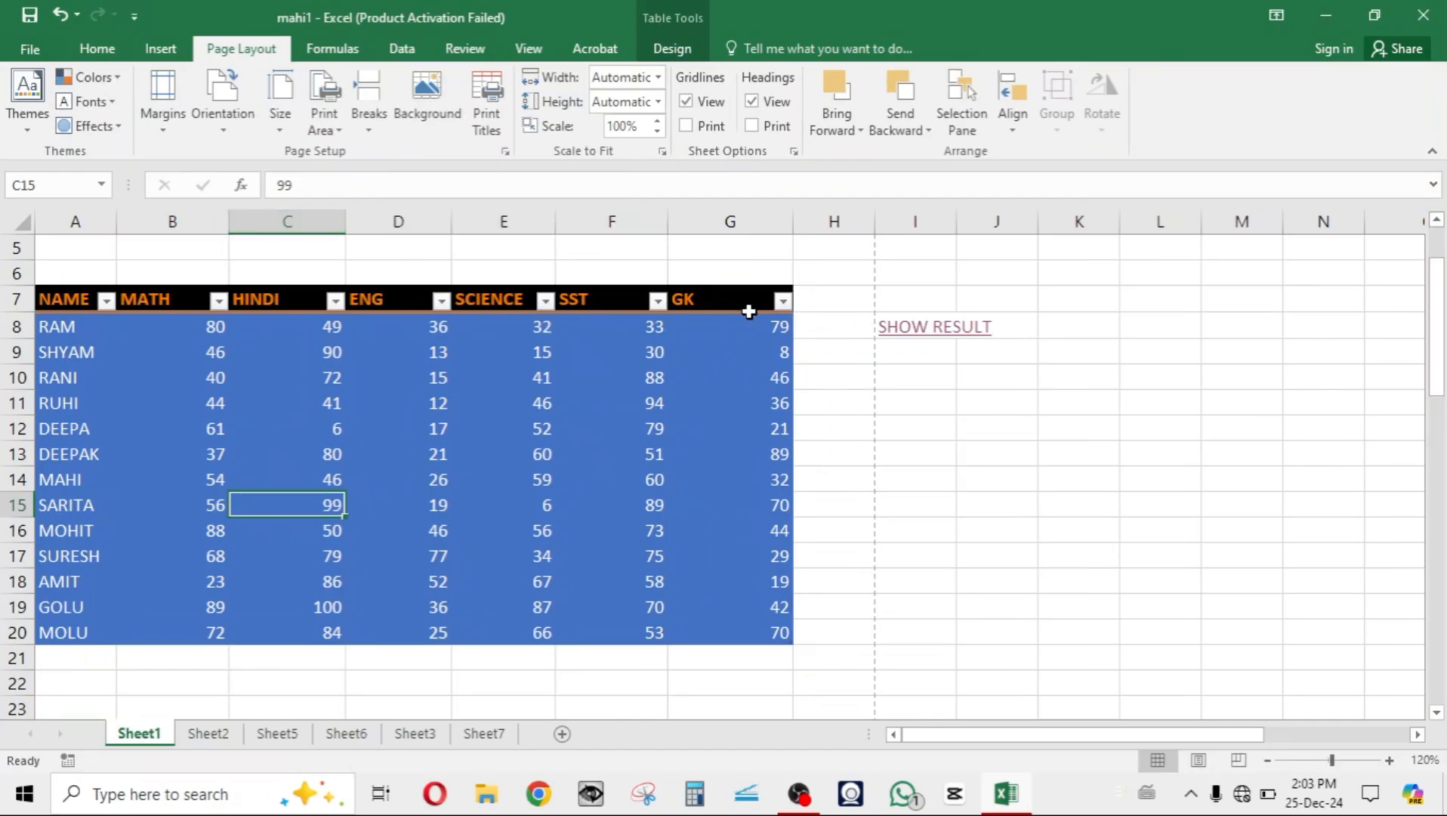
# - Set the YouTube logo picture from the Desktop folder as the sheet background and check the print preview
pyautogui.click(809, 358)
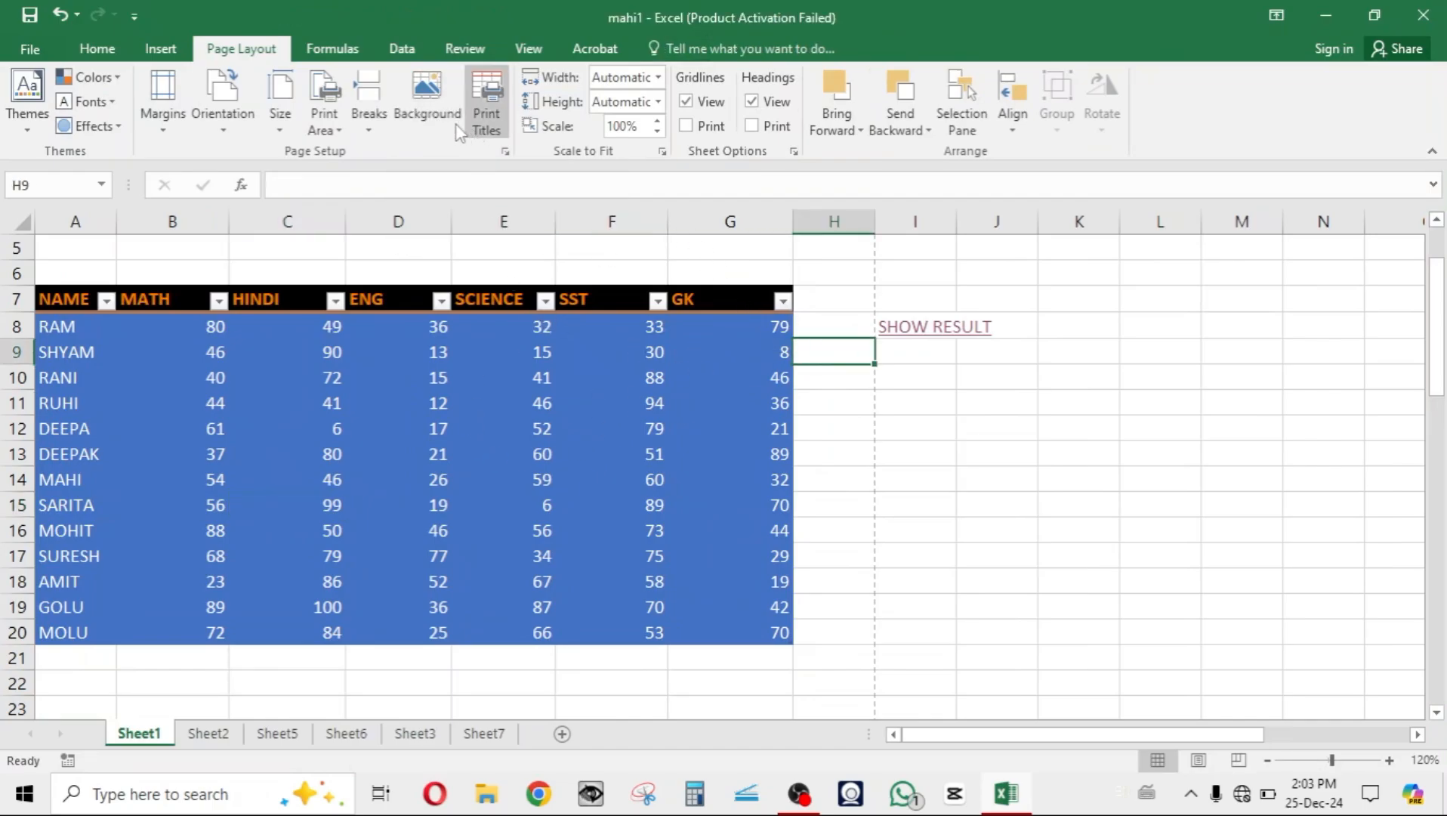
pyautogui.click(430, 117)
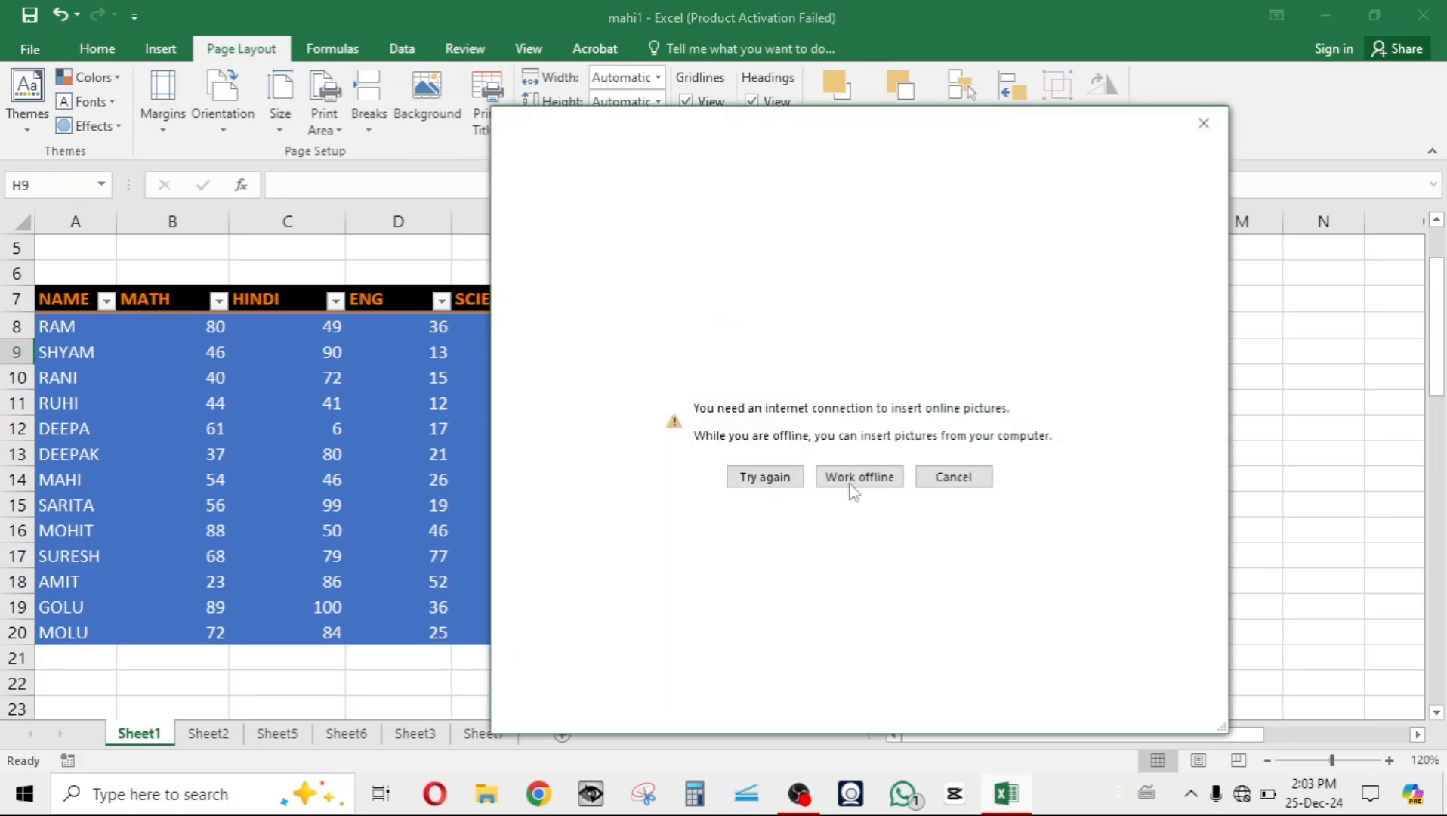
pyautogui.click(859, 482)
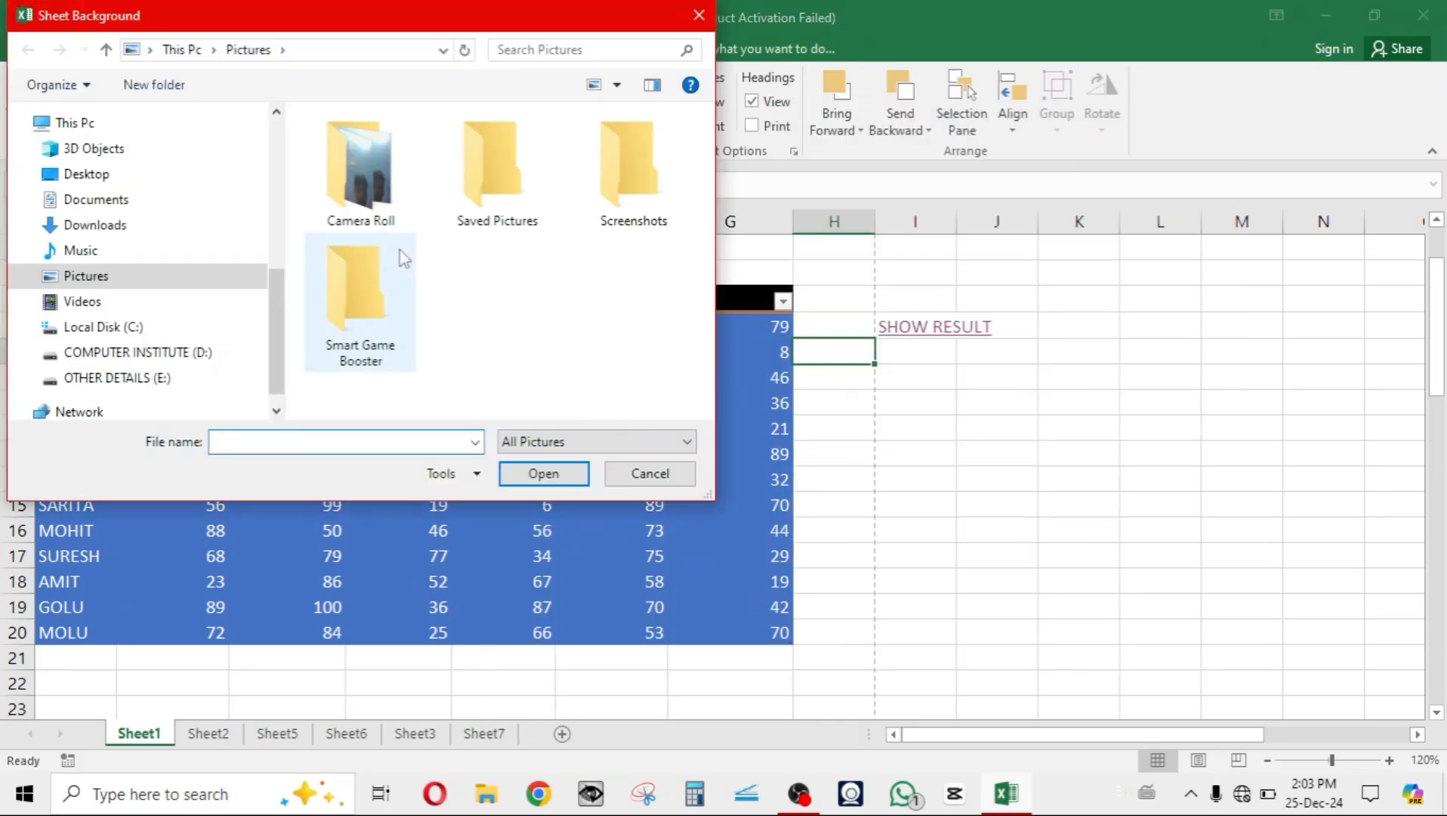
pyautogui.click(86, 173)
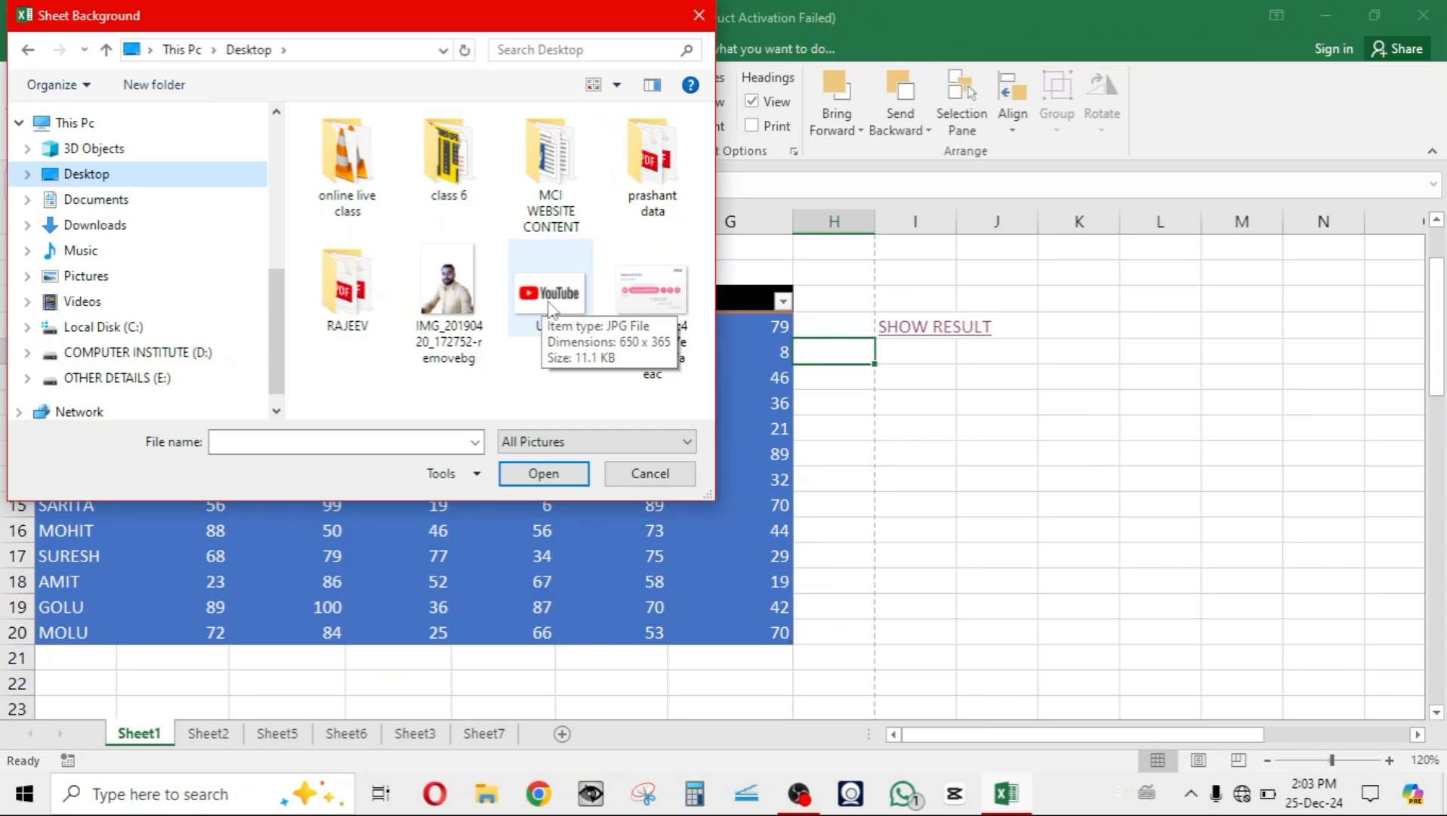
pyautogui.doubleClick(550, 306)
pyautogui.click(859, 478)
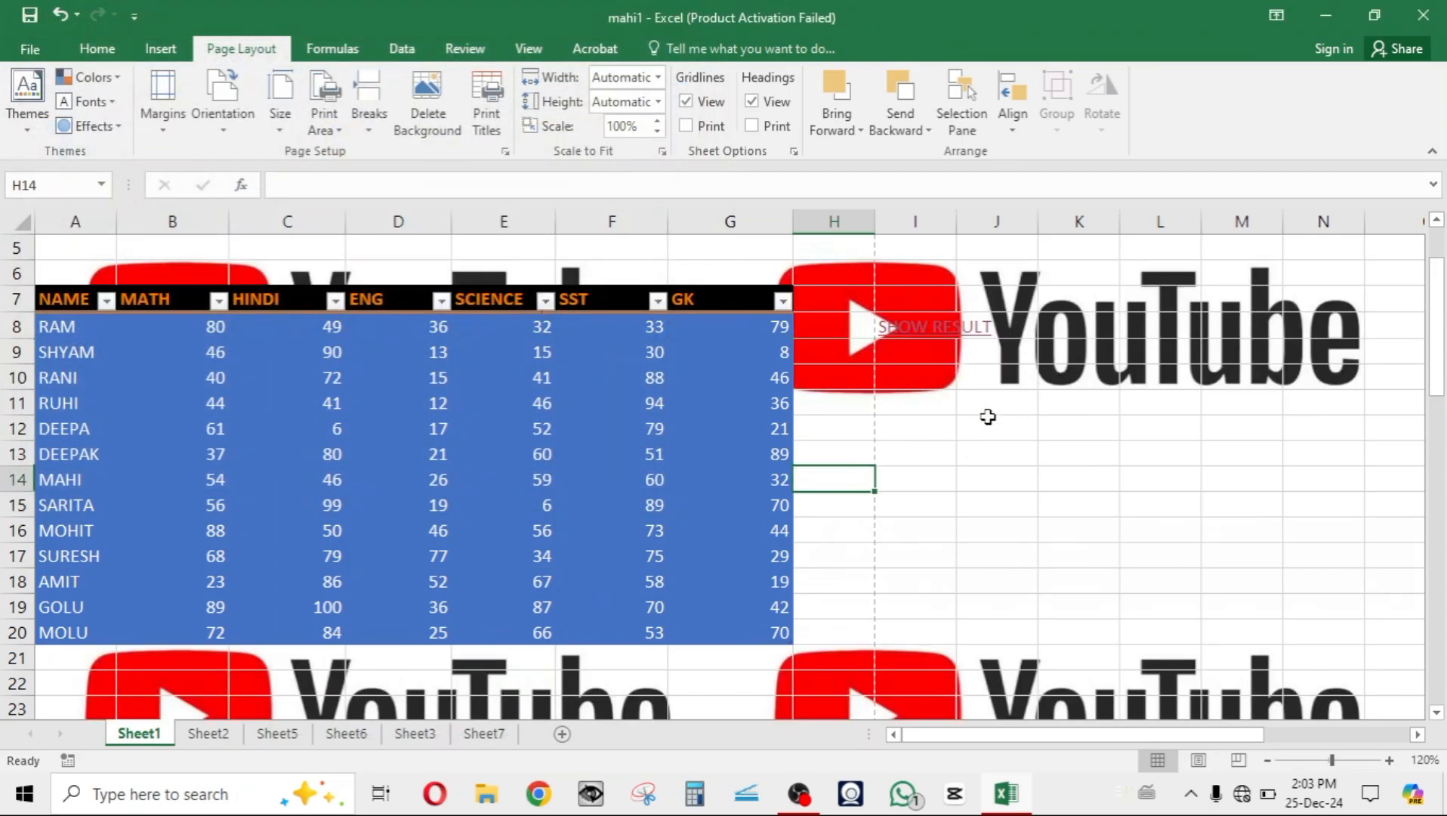
pyautogui.hotkey('ctrl', 'p')
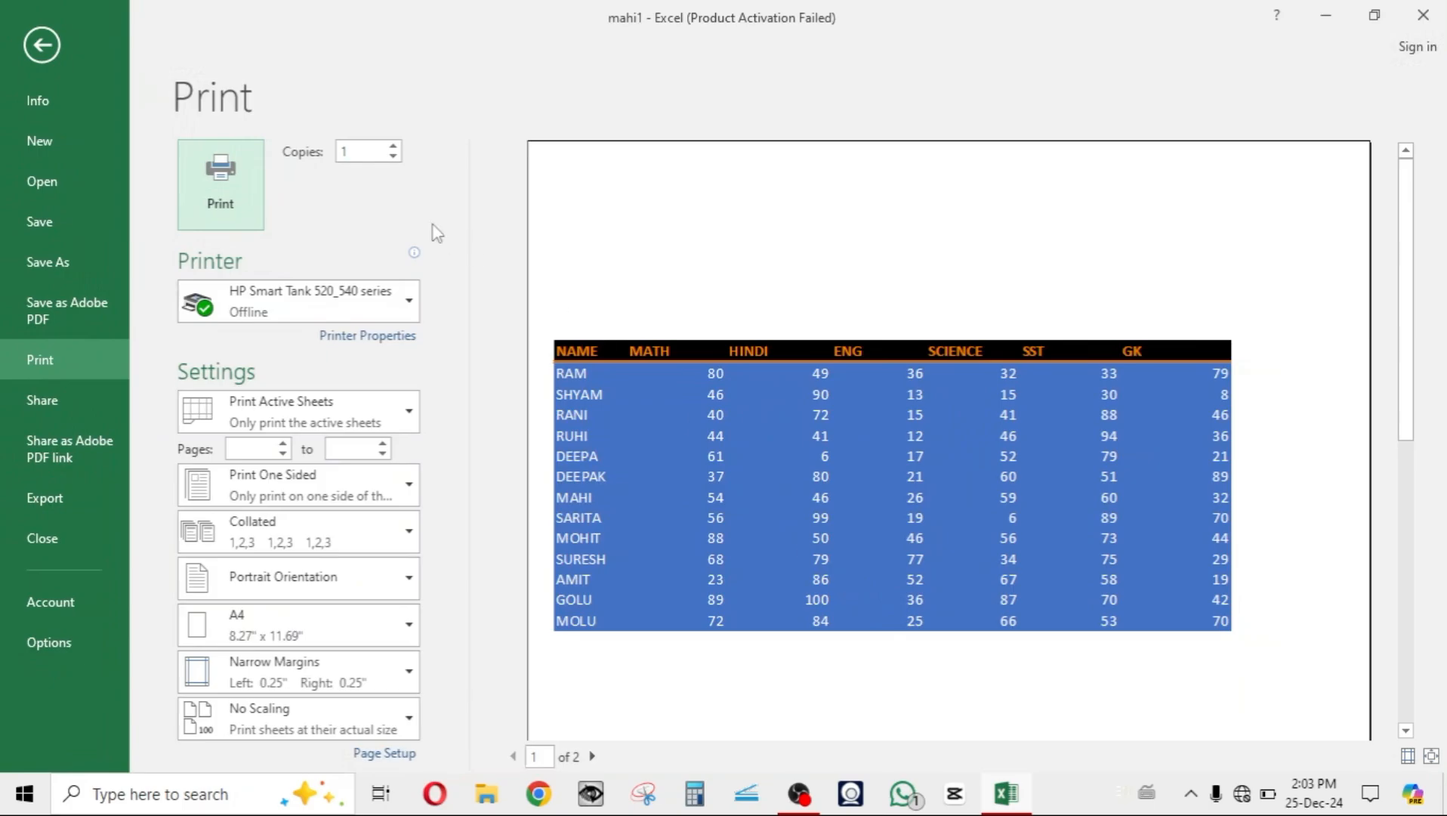
pyautogui.click(42, 45)
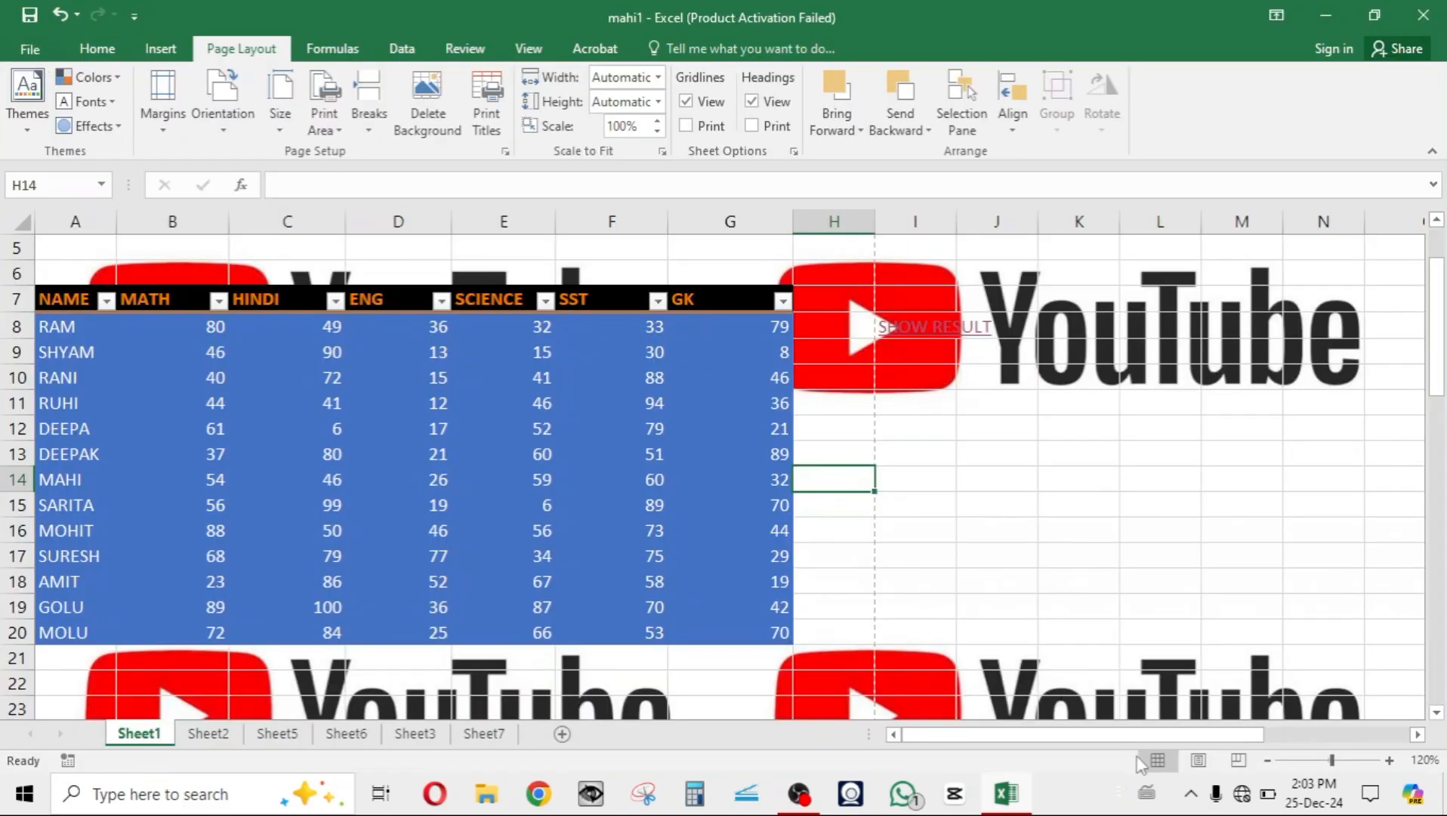
# - Examine how the background picture tiles across the sheet at 10% and 69% zoom
pyautogui.doubleClick(1270, 760)
pyautogui.click(1270, 760)
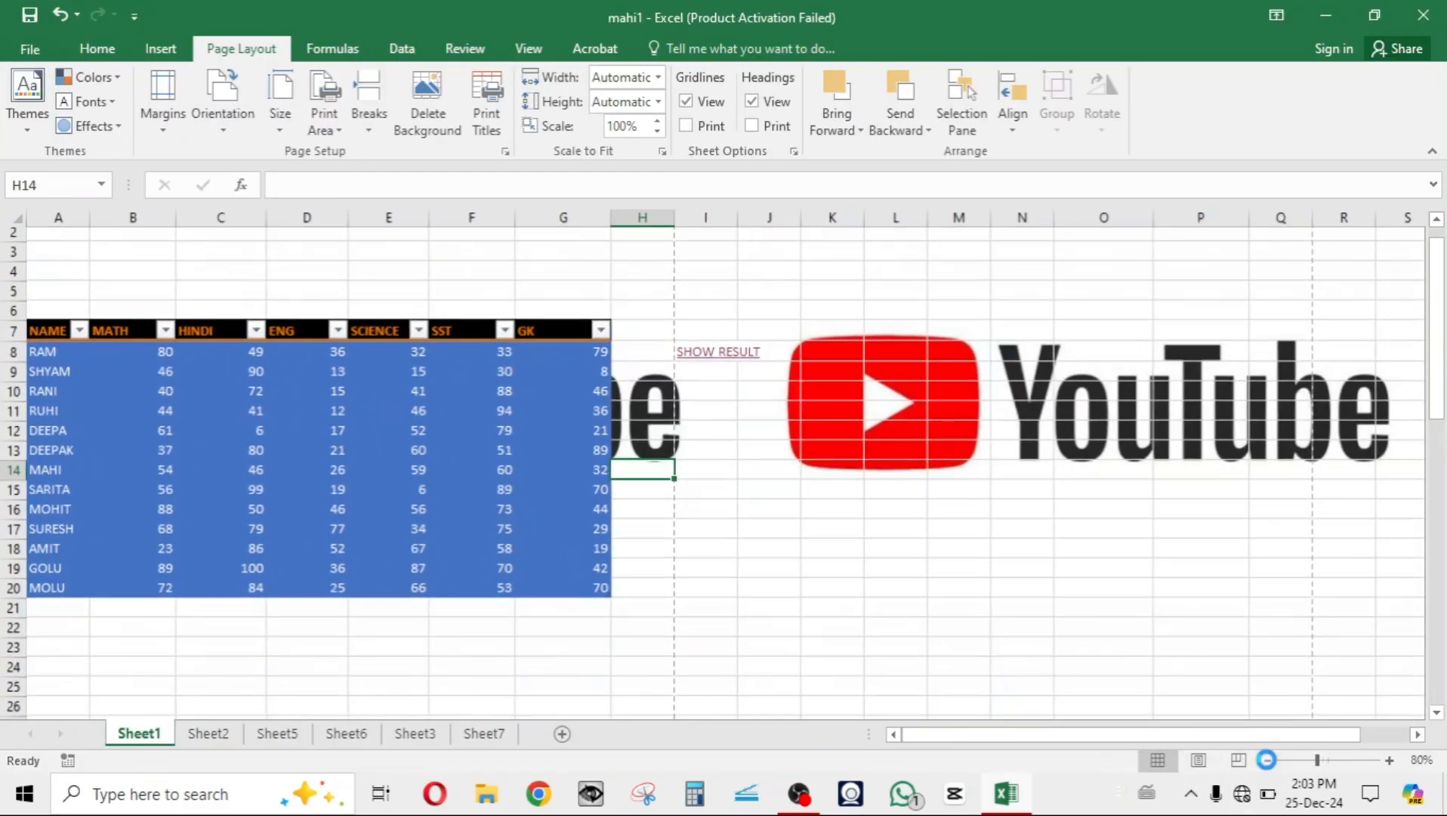
pyautogui.doubleClick(1270, 760)
pyautogui.doubleClick(1270, 760)
pyautogui.doubleClick(1270, 760)
pyautogui.click(1270, 760)
pyautogui.click(1270, 760)
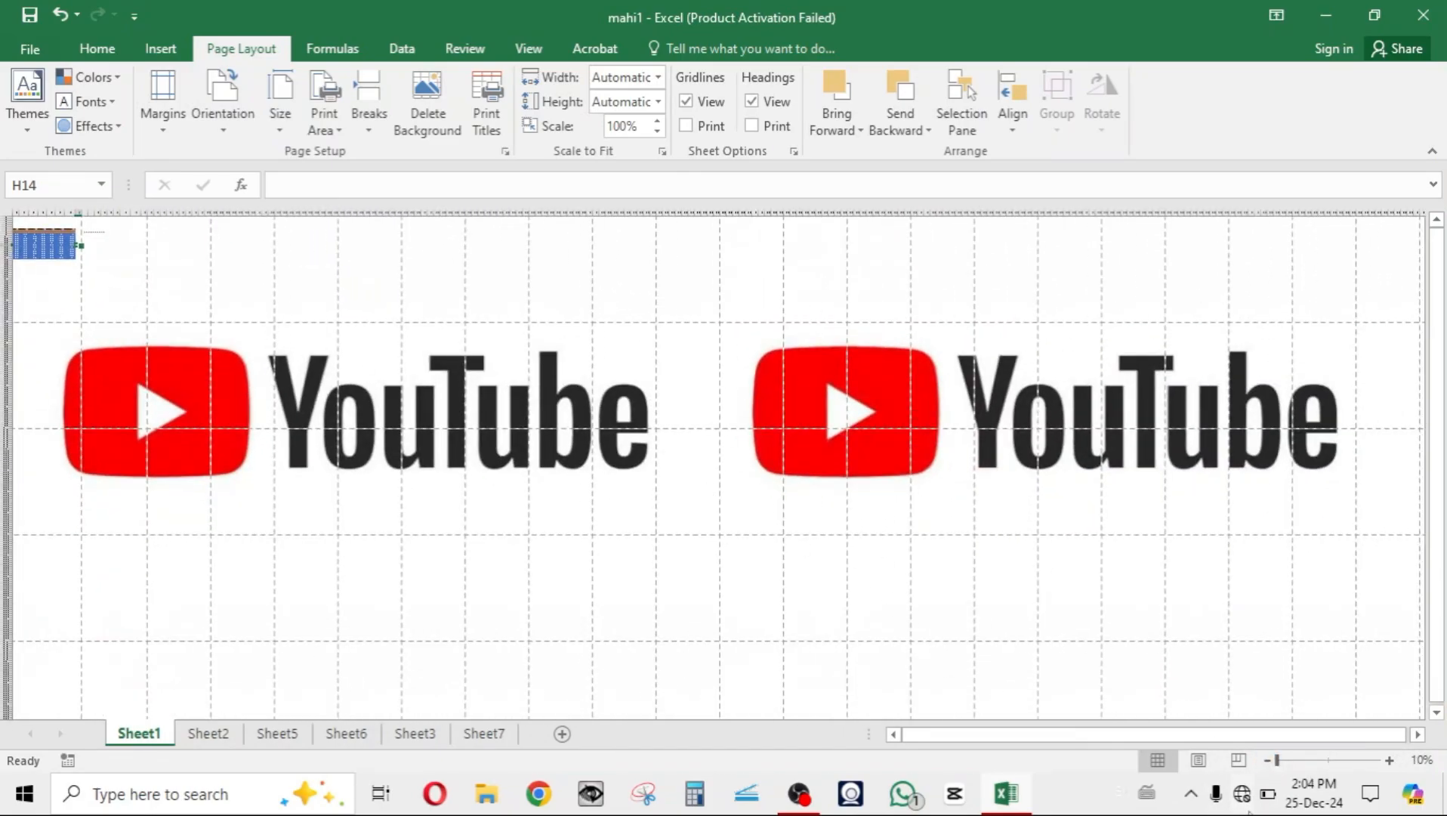
pyautogui.click(1311, 760)
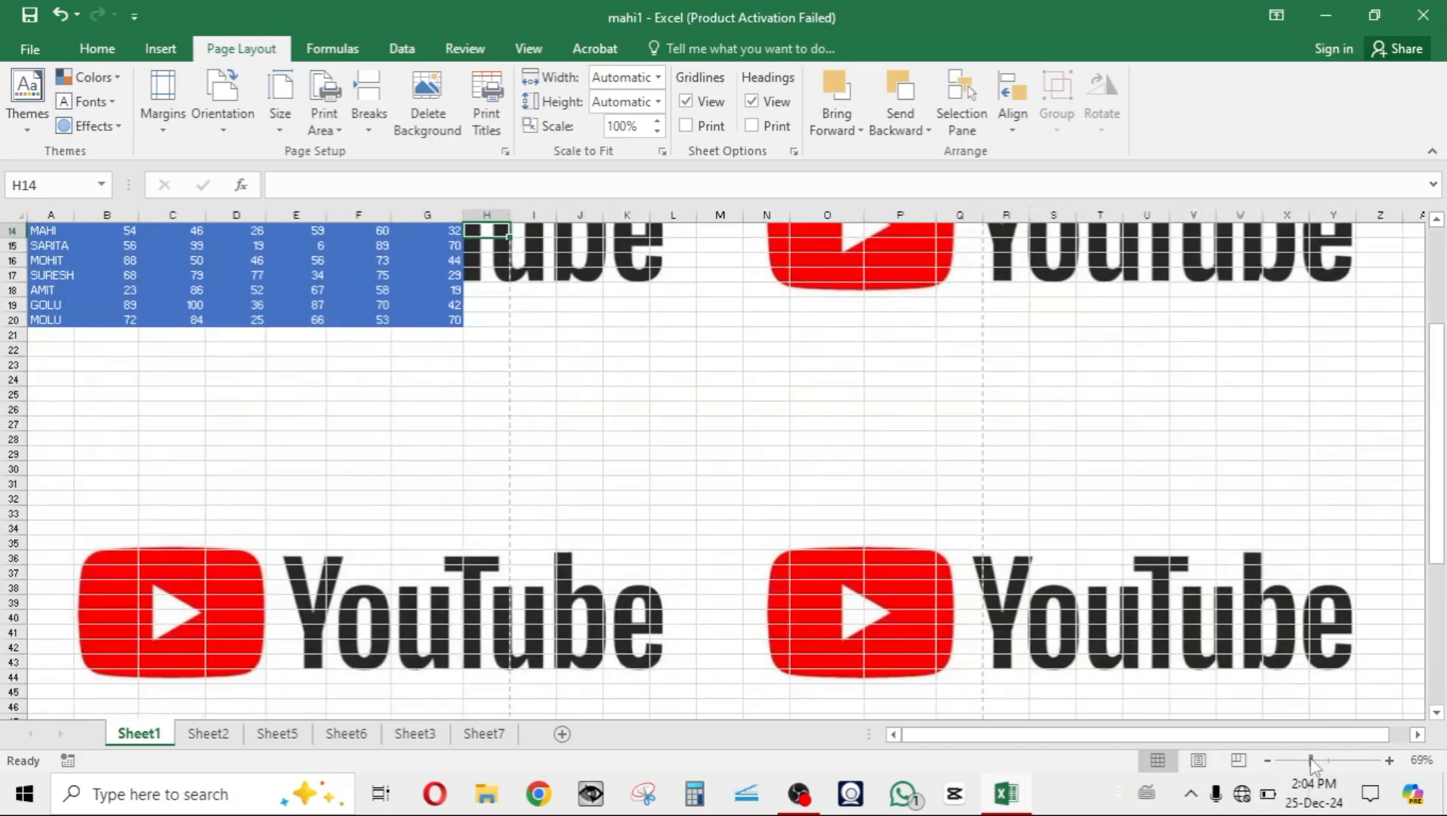
# - Delete the YouTube logo background from the sheet with the view back at 100% zoom
pyautogui.click(1341, 760)
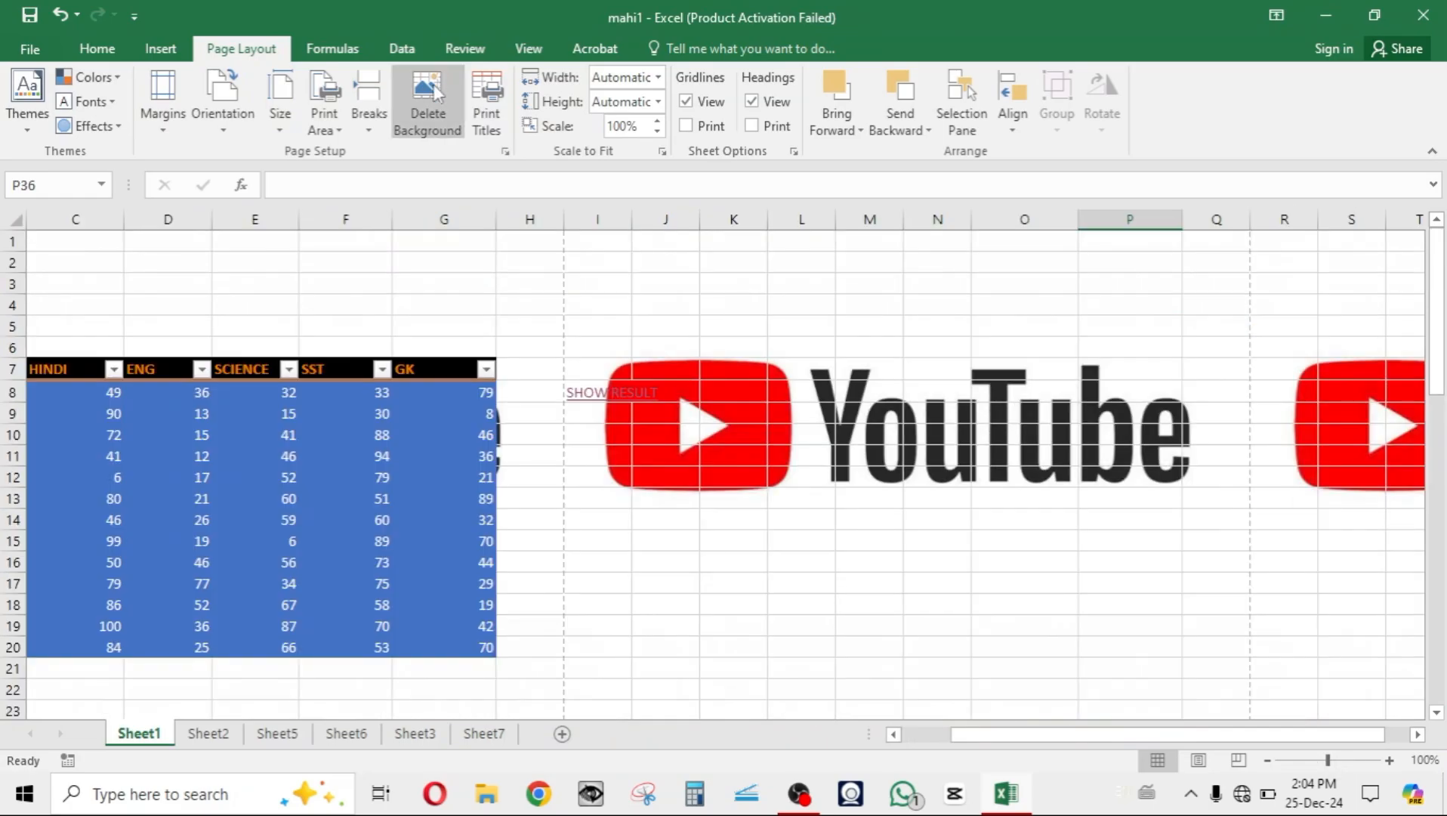
pyautogui.click(430, 94)
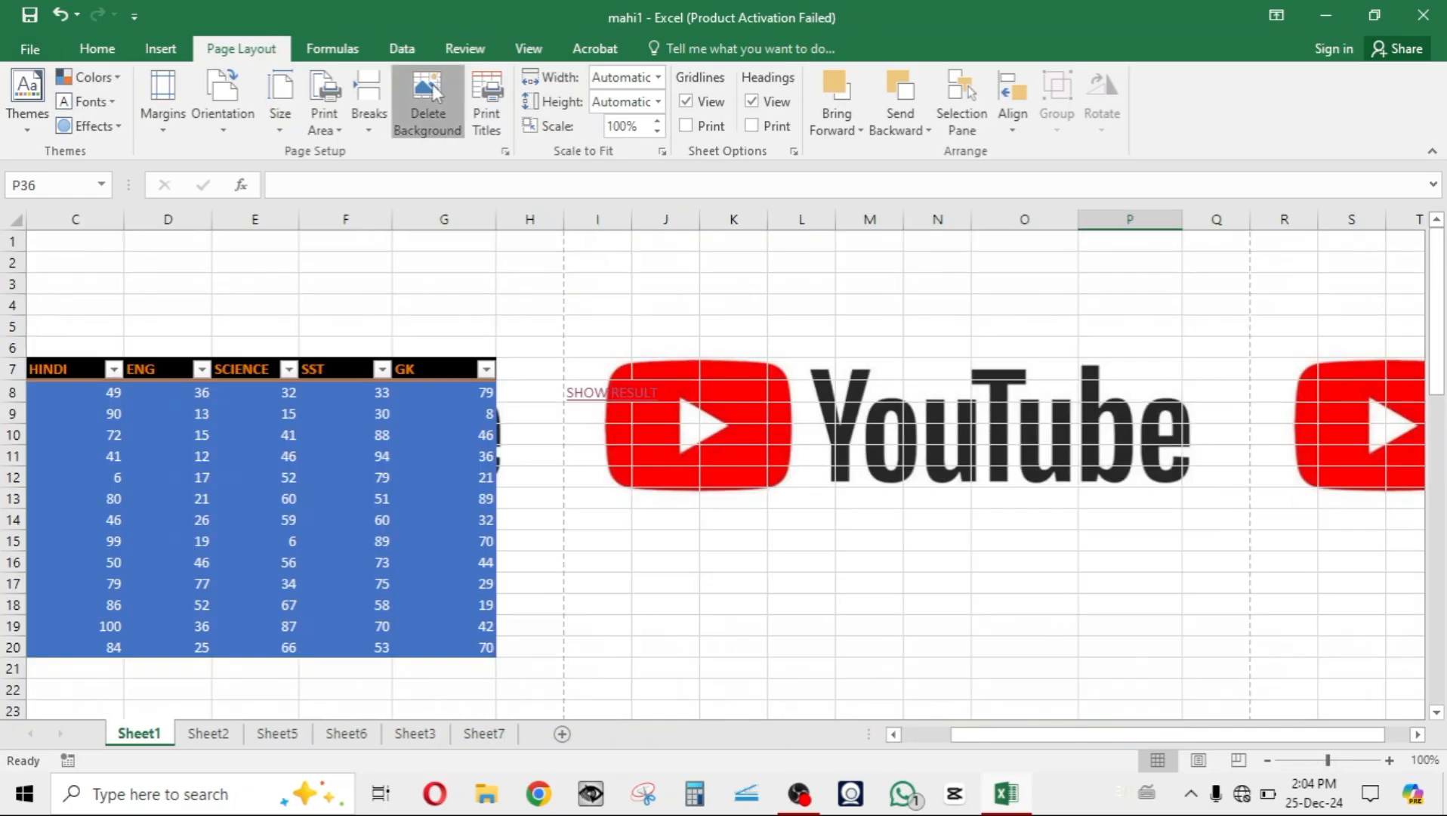
pyautogui.click(447, 306)
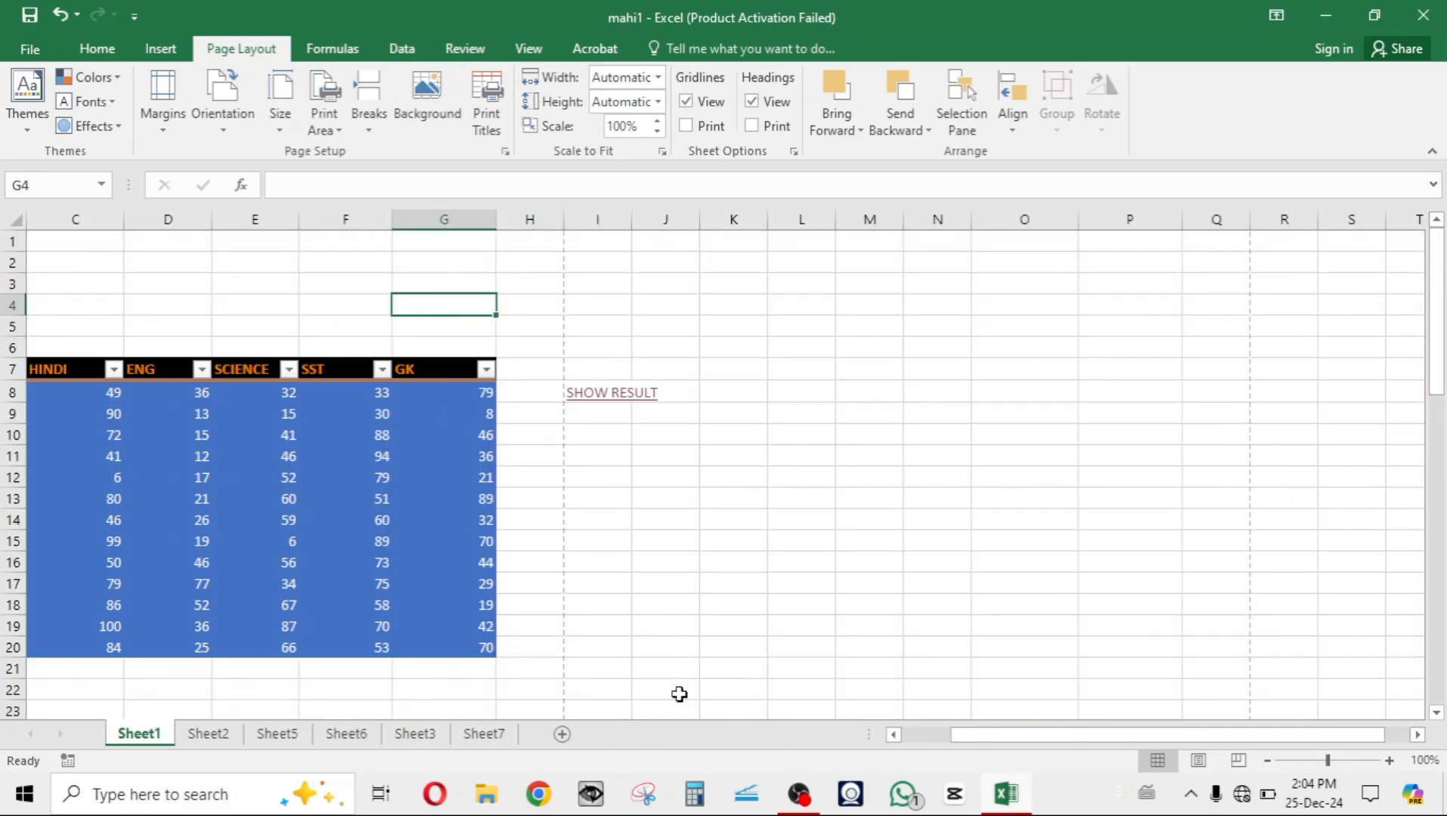
pyautogui.click(927, 738)
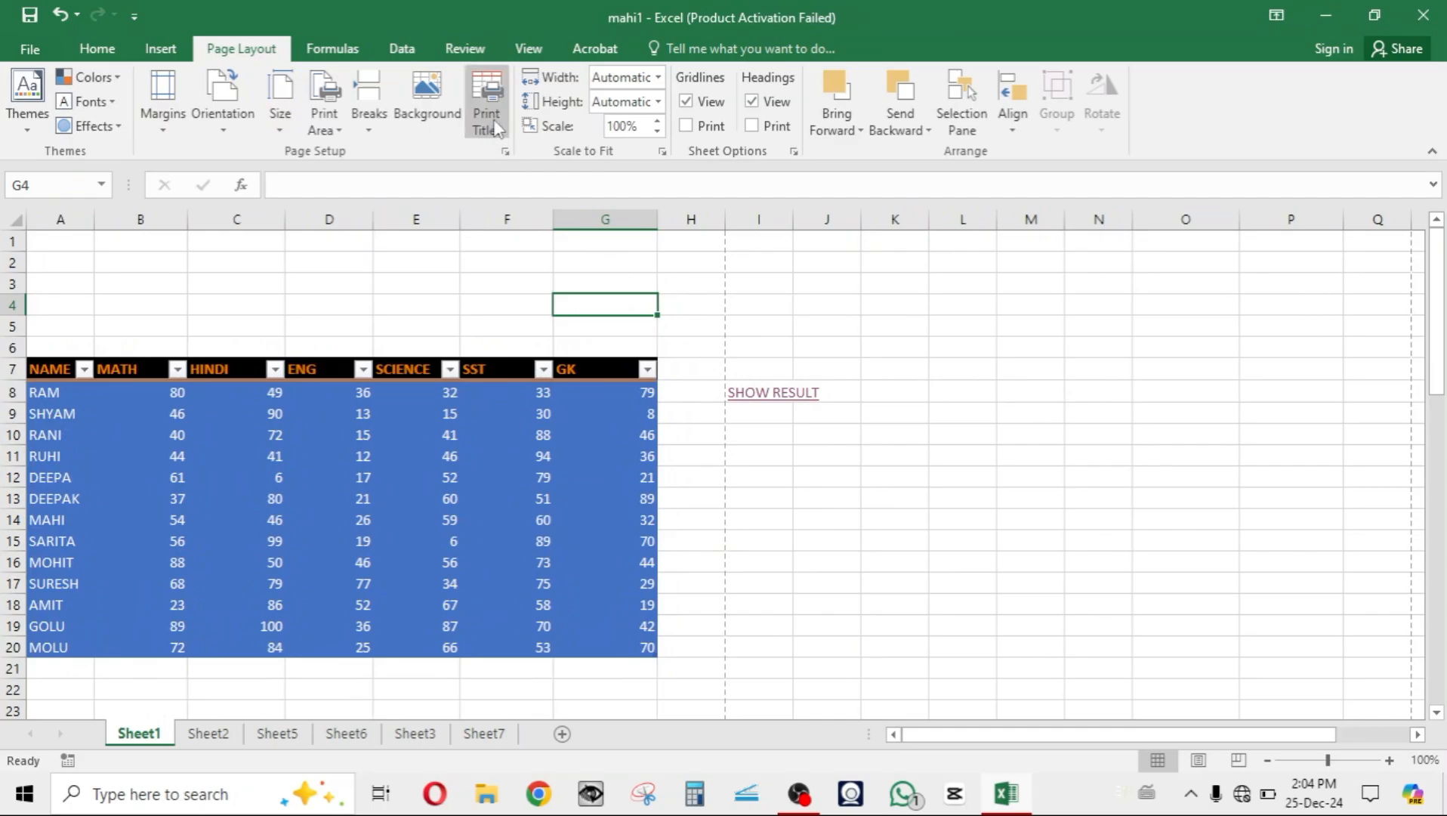
# - Delete the empty rows 1 to 6 above the marks table
pyautogui.click(239, 603)
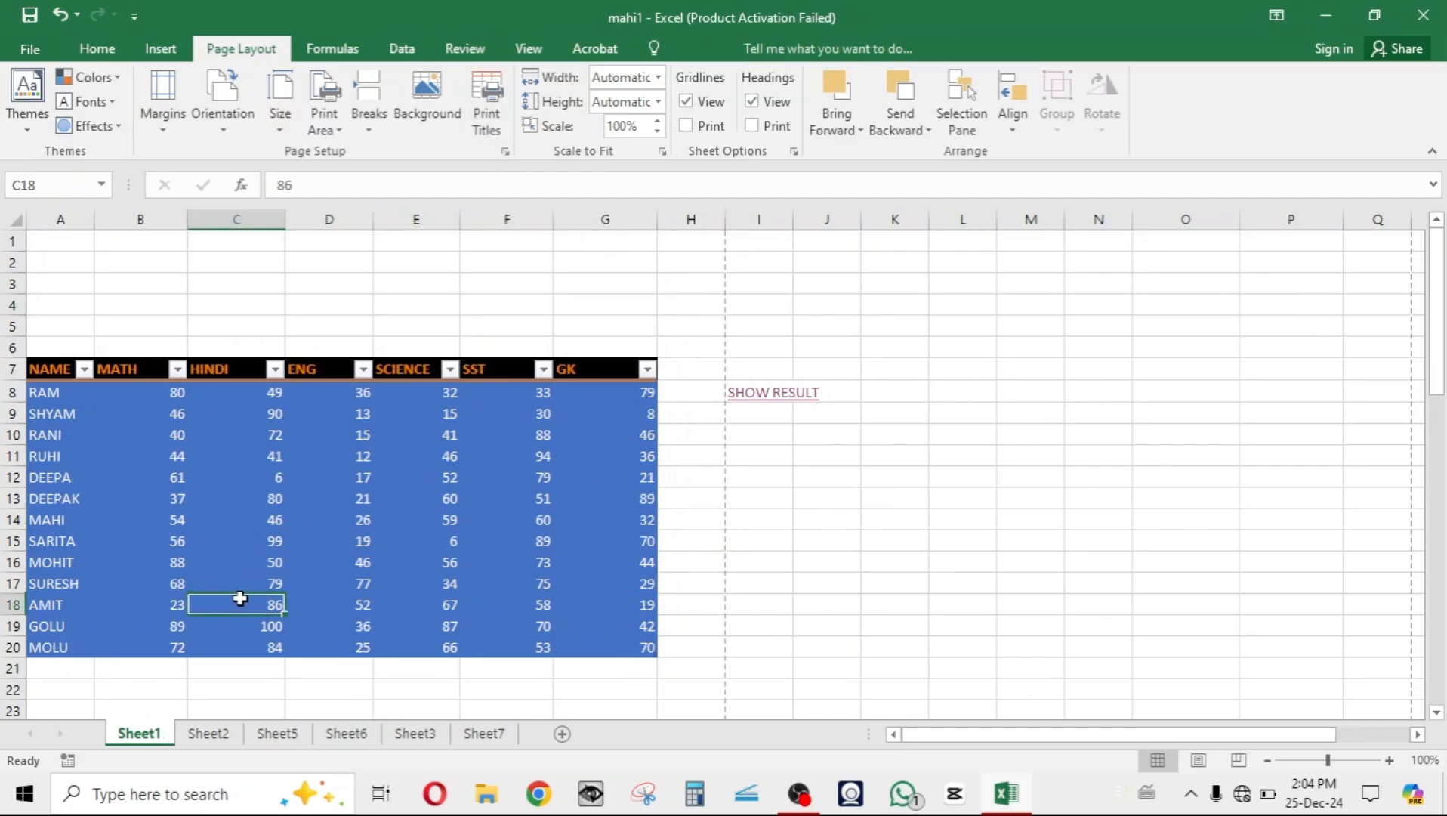
pyautogui.moveTo(12, 348); pyautogui.dragTo(7, 240)
pyautogui.rightClick(7, 240)
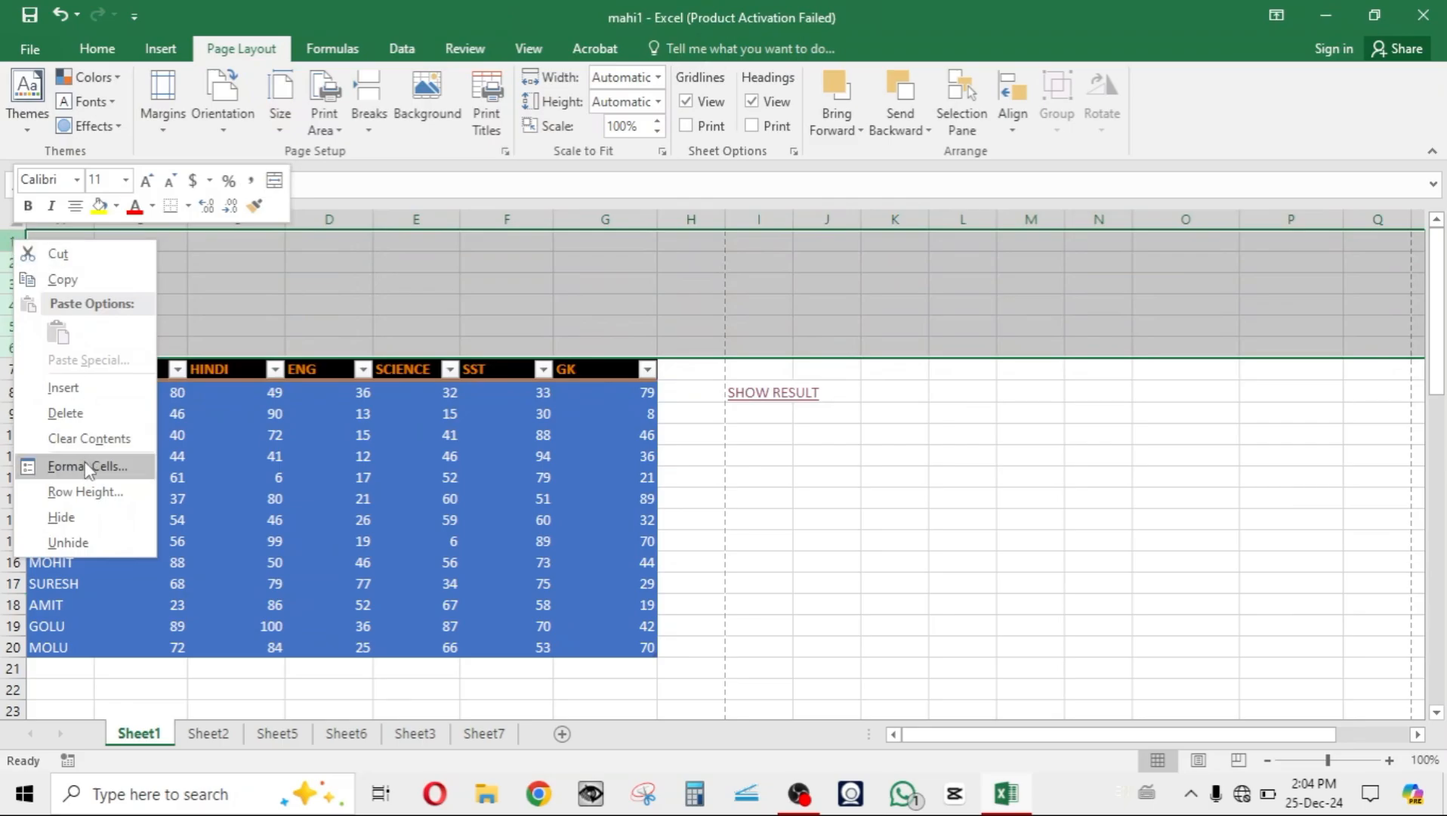
pyautogui.click(80, 420)
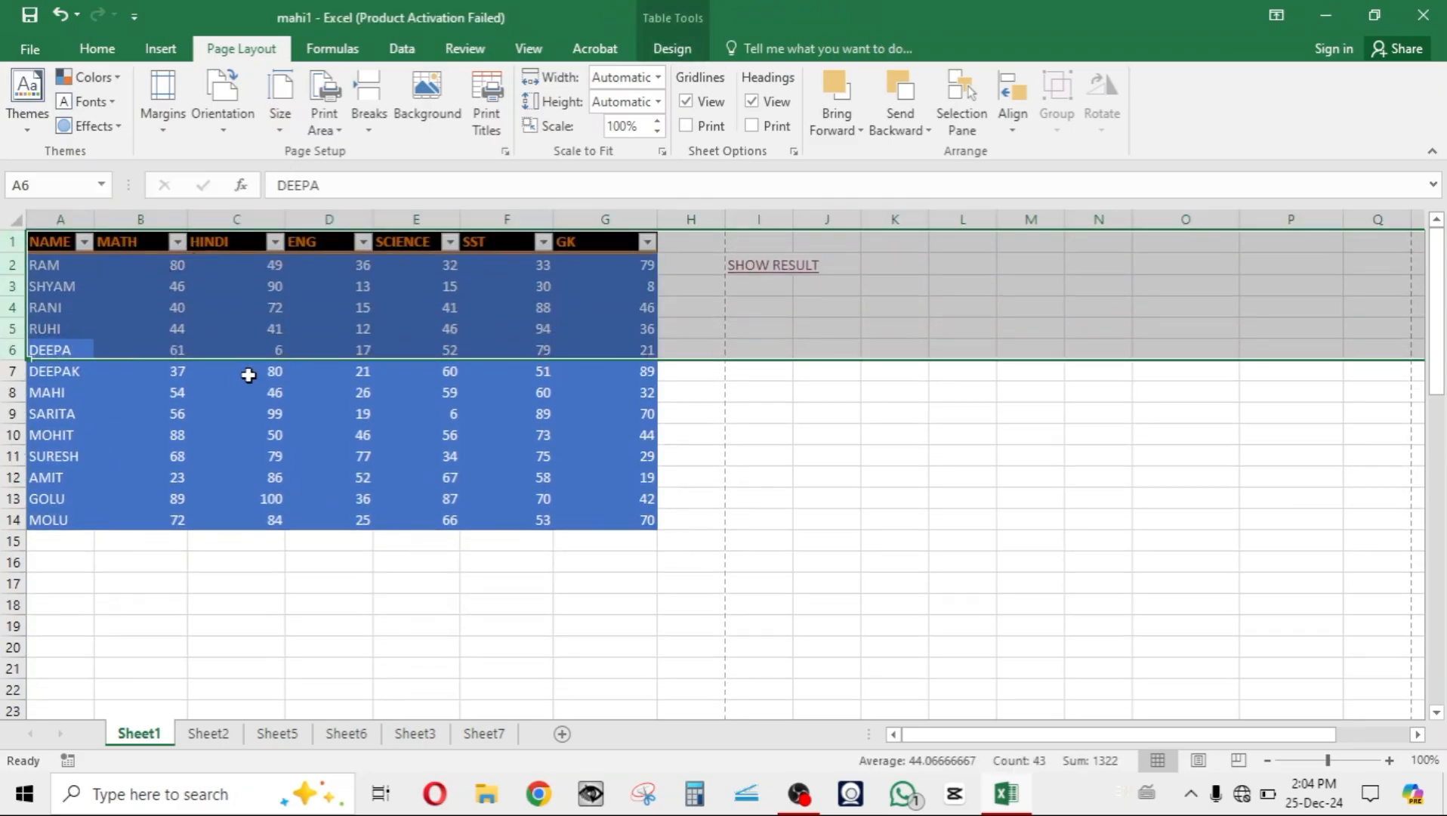
# - Select the table's records and fill them down to row 61 so the table spans more than one page
pyautogui.moveTo(66, 268); pyautogui.dragTo(648, 813)
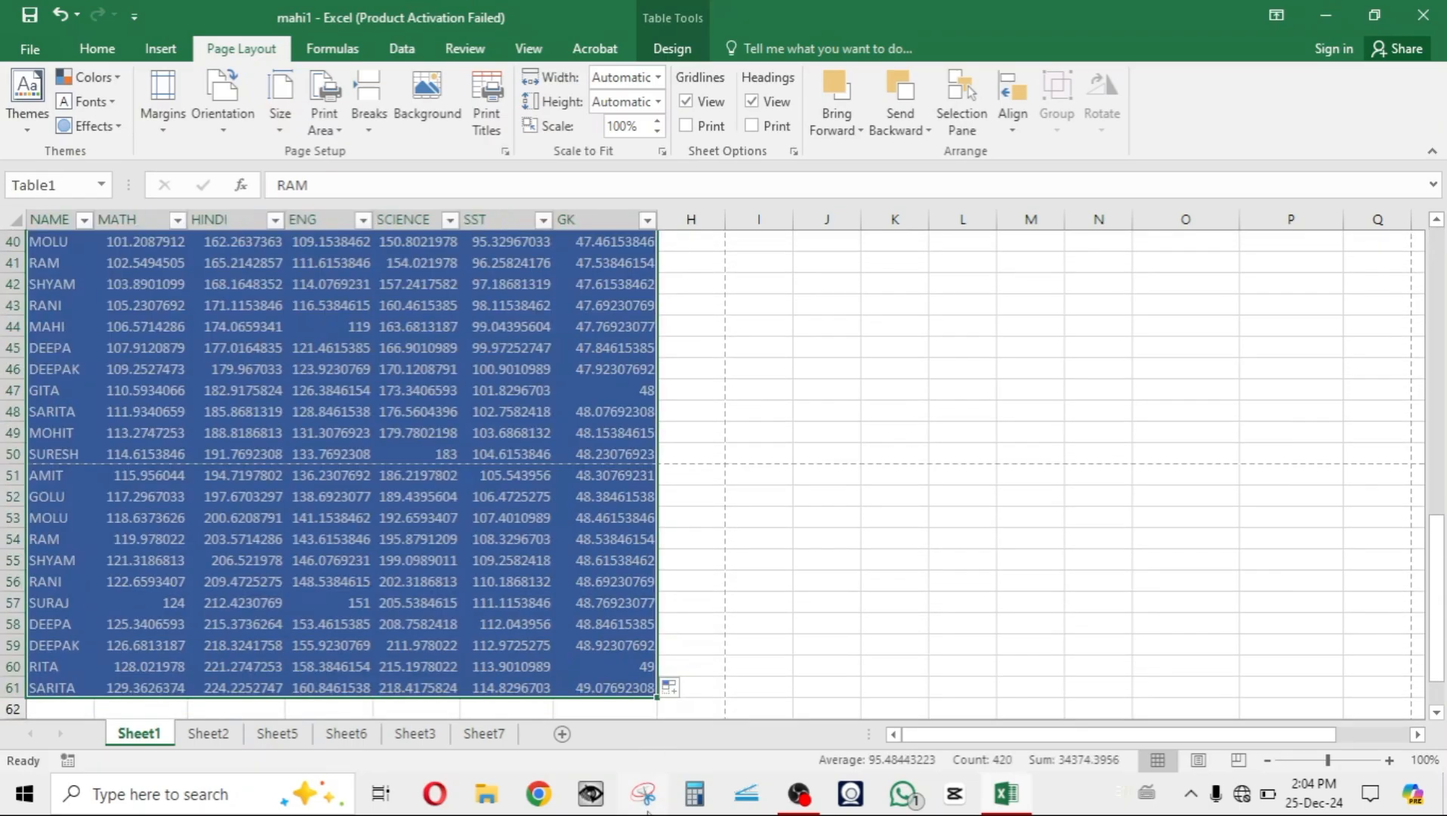
pyautogui.click(864, 581)
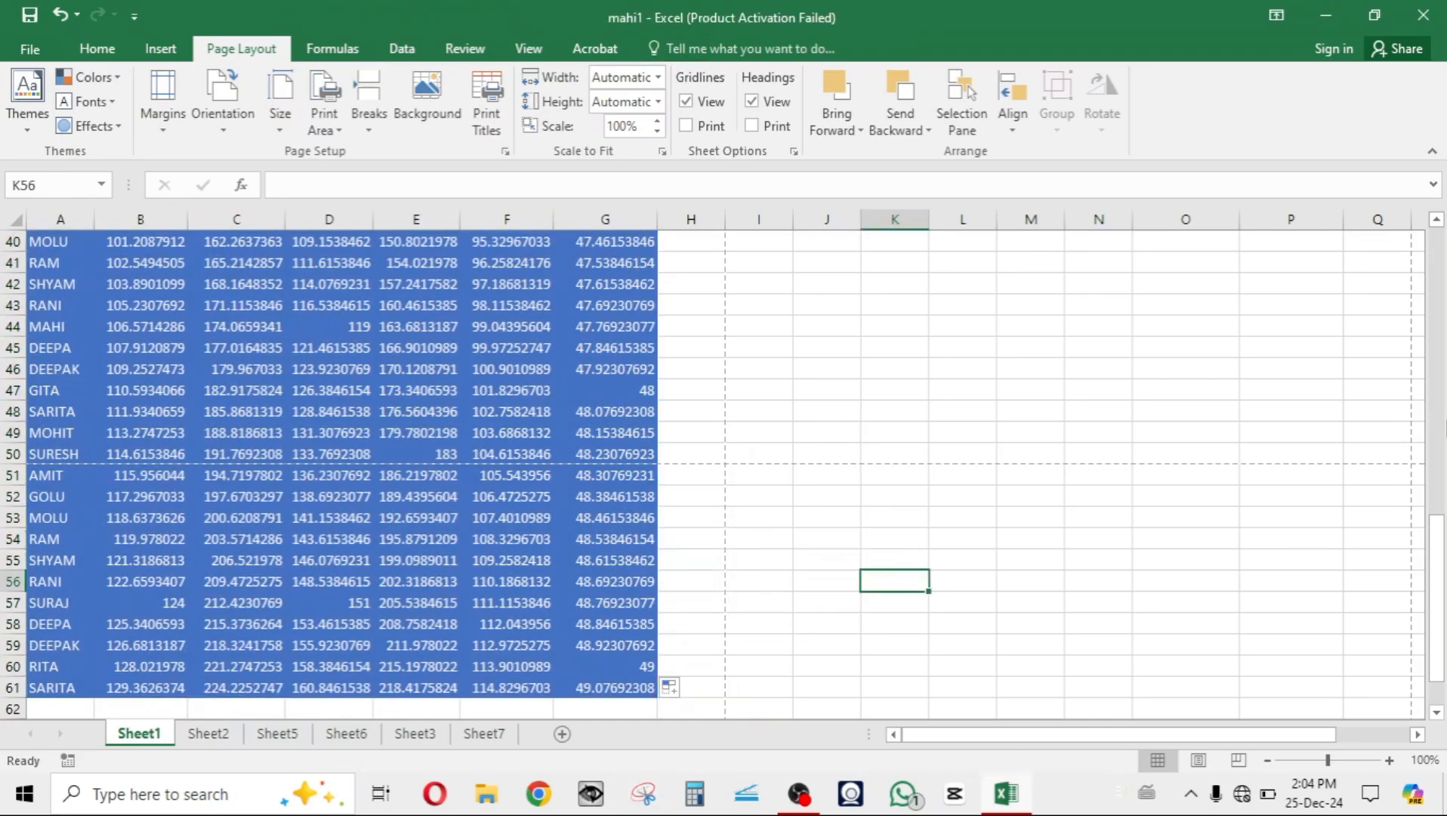
pyautogui.click(1439, 452)
pyautogui.moveTo(1439, 451); pyautogui.dragTo(1441, 278)
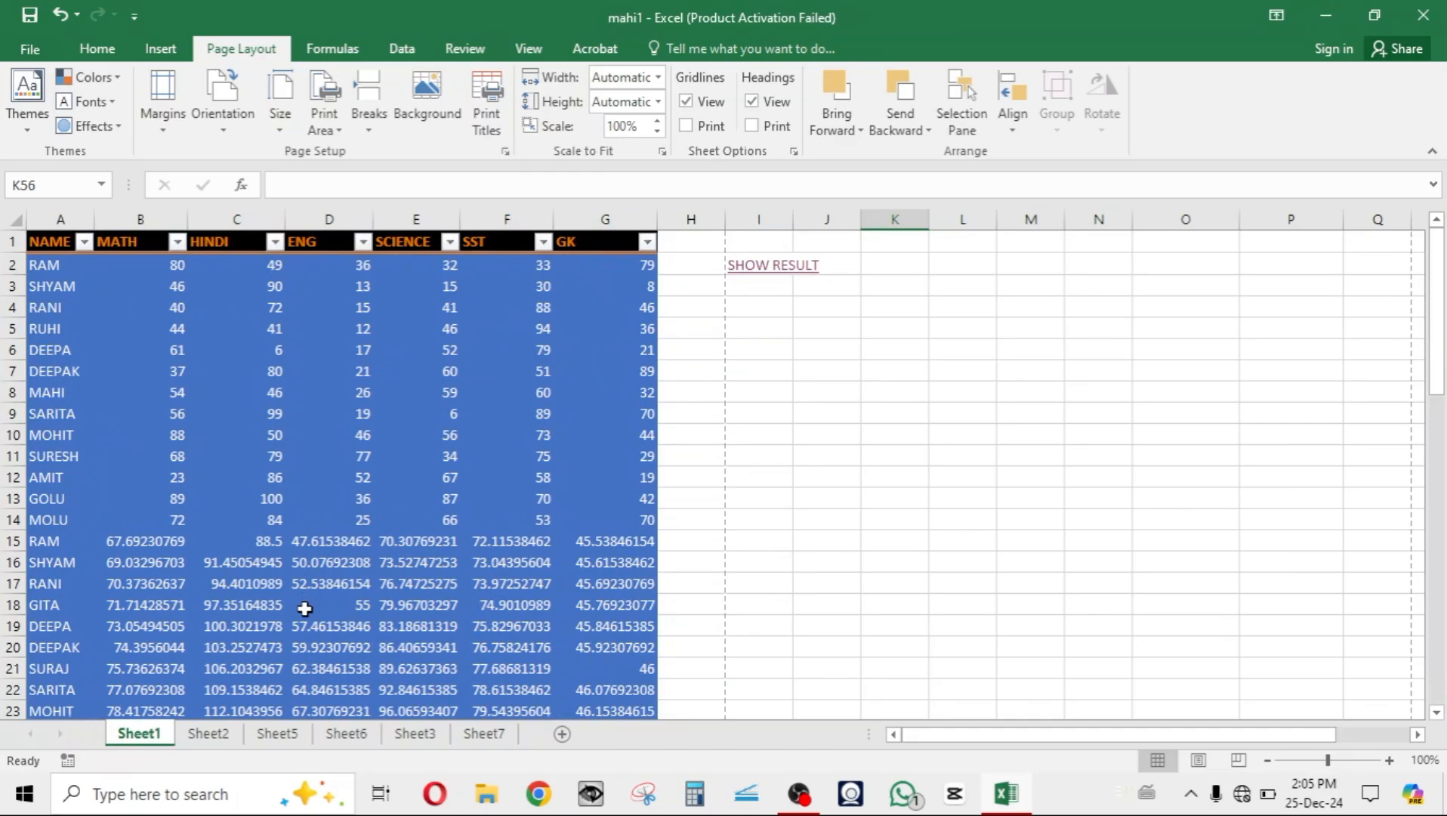
# - Check all pages of the extended table in print preview, through to page 3
pyautogui.hotkey('ctrl', 'p')
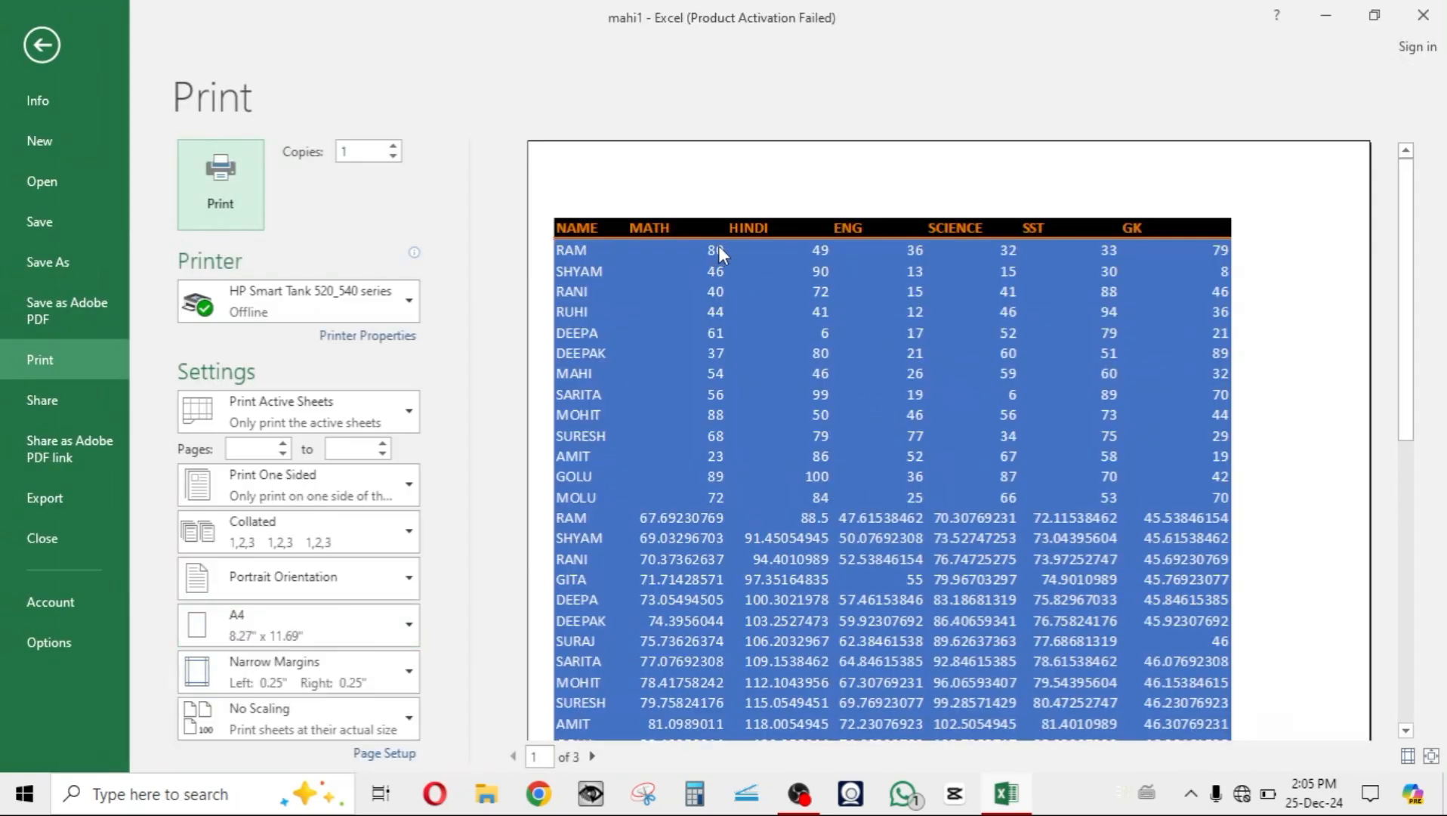
pyautogui.scroll(-1, 807, 210)
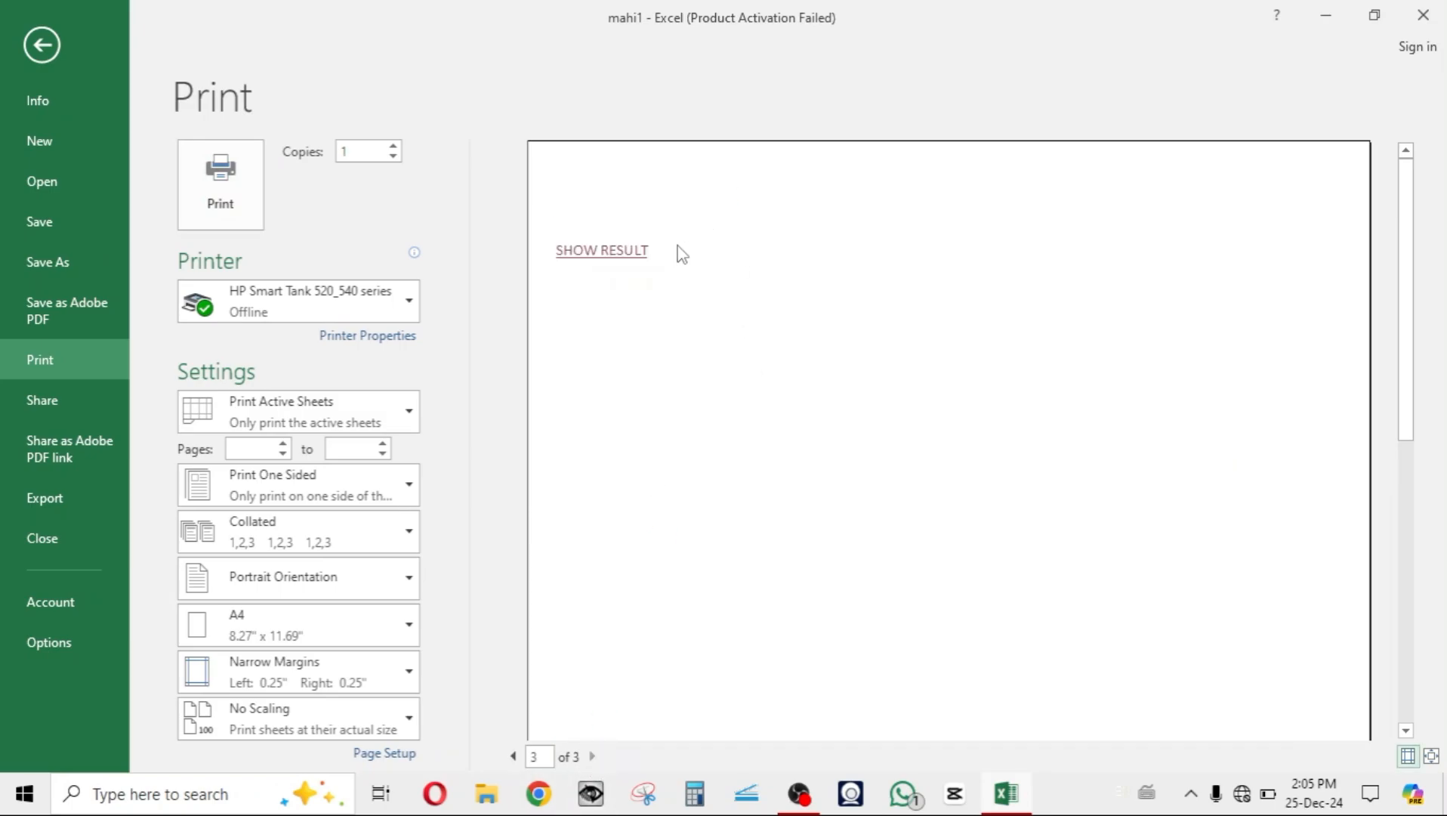
pyautogui.click(42, 45)
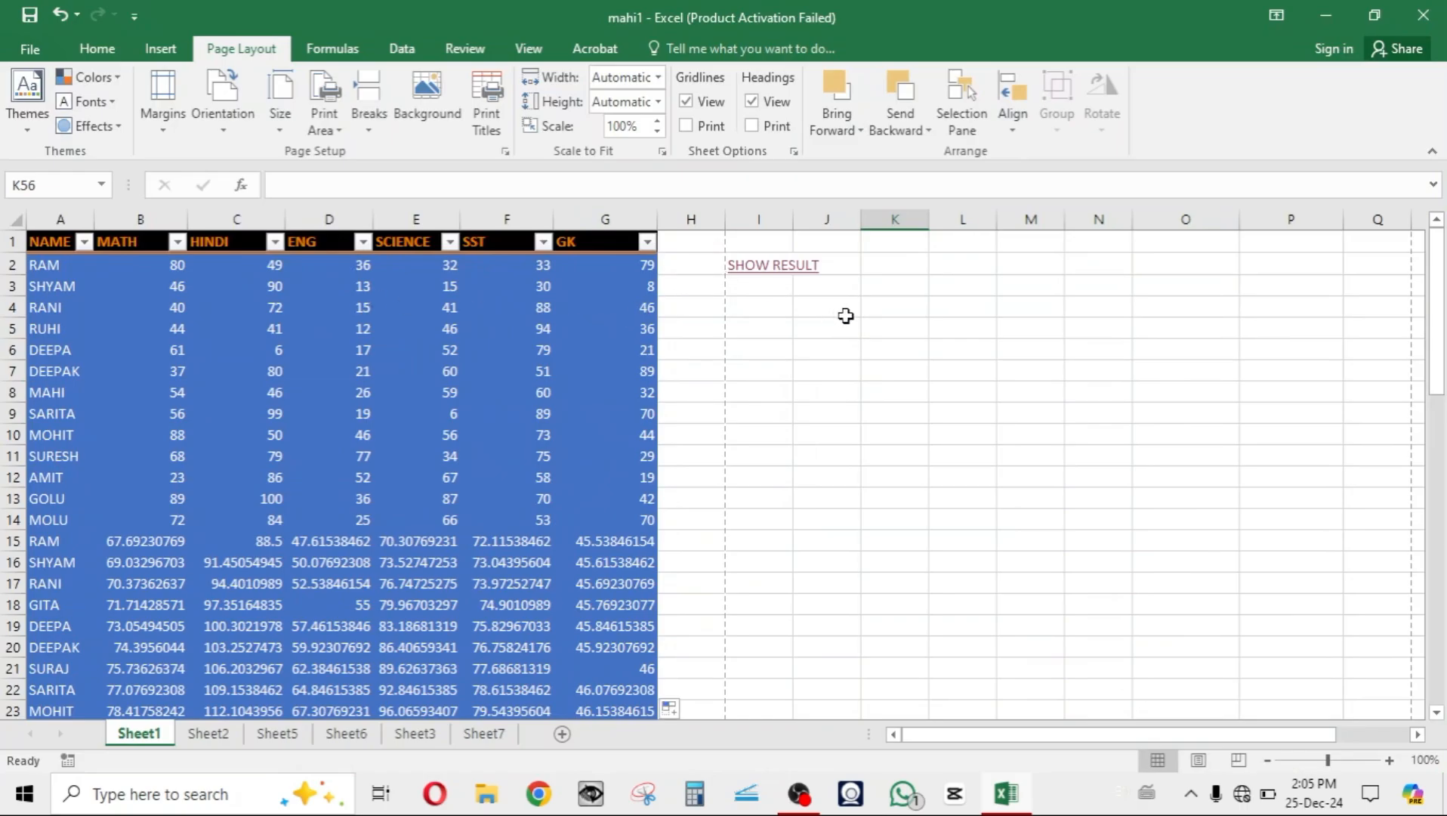
# - Clear the SHOW RESULT link by deleting the contents of I1:J4
pyautogui.moveTo(846, 315); pyautogui.dragTo(739, 249)
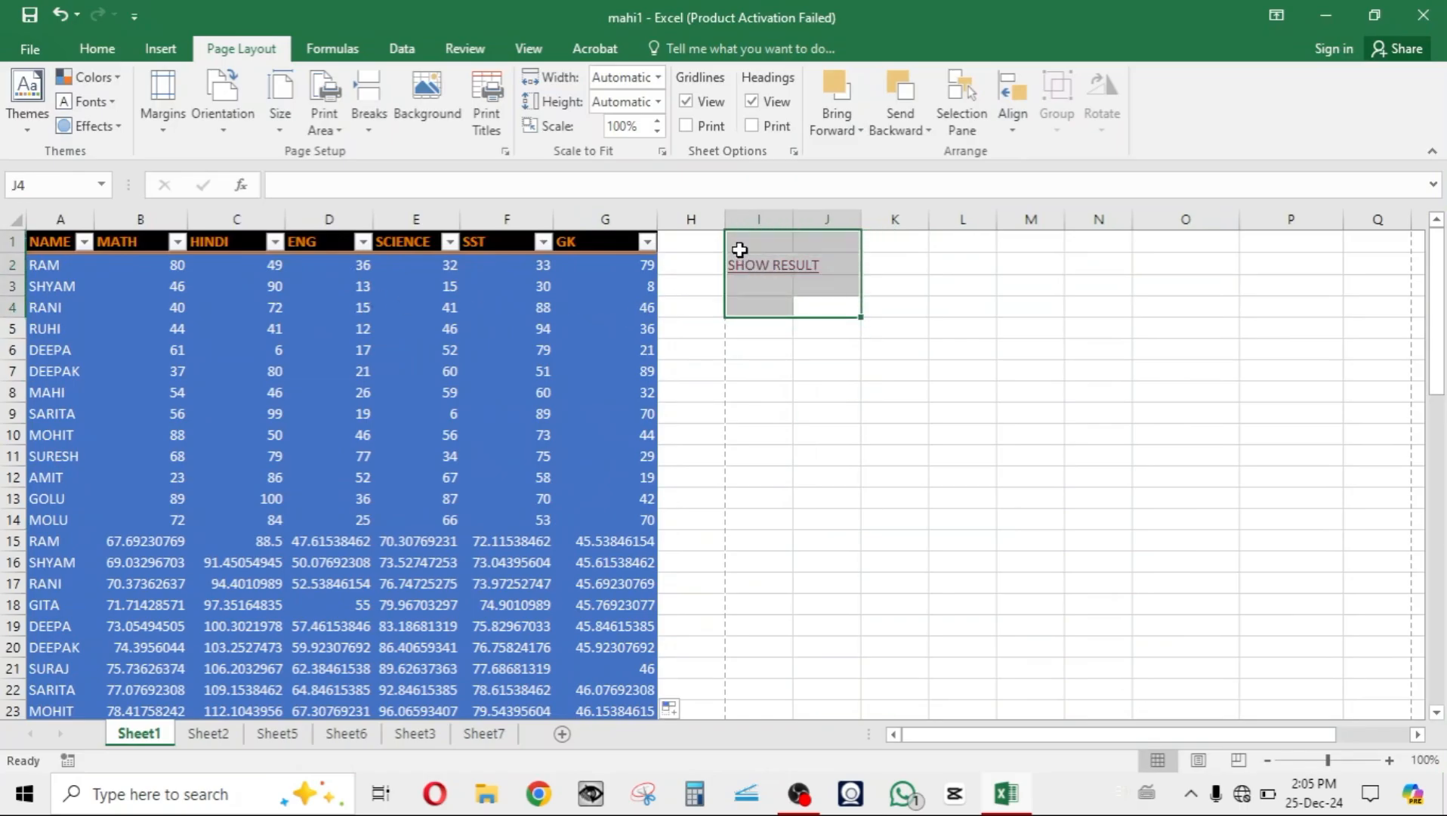
pyautogui.press('Delete')
pyautogui.click(472, 470)
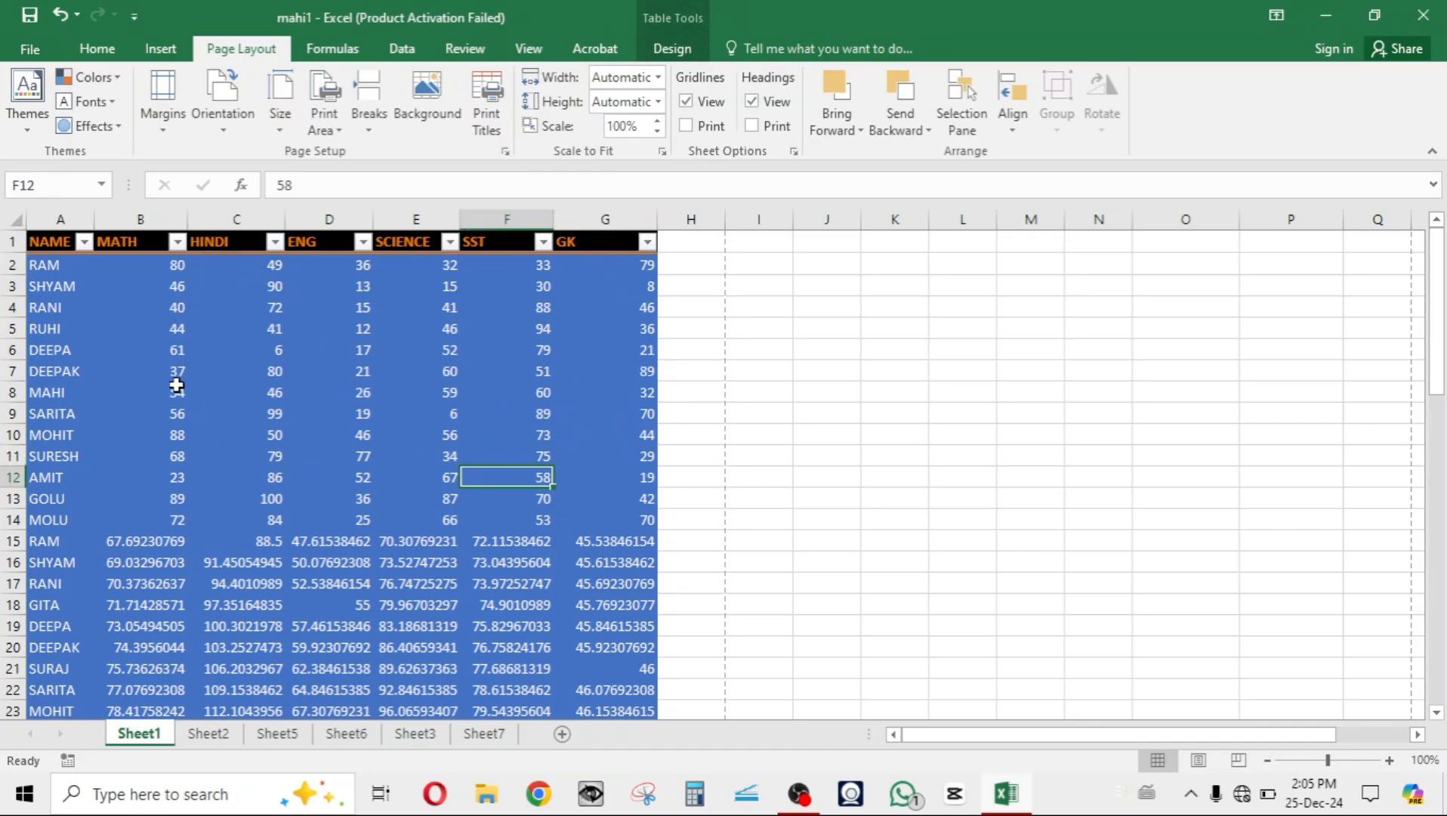
# - Replace the print area in the print titles settings with the whole marks table, Table1
pyautogui.click(9, 243)
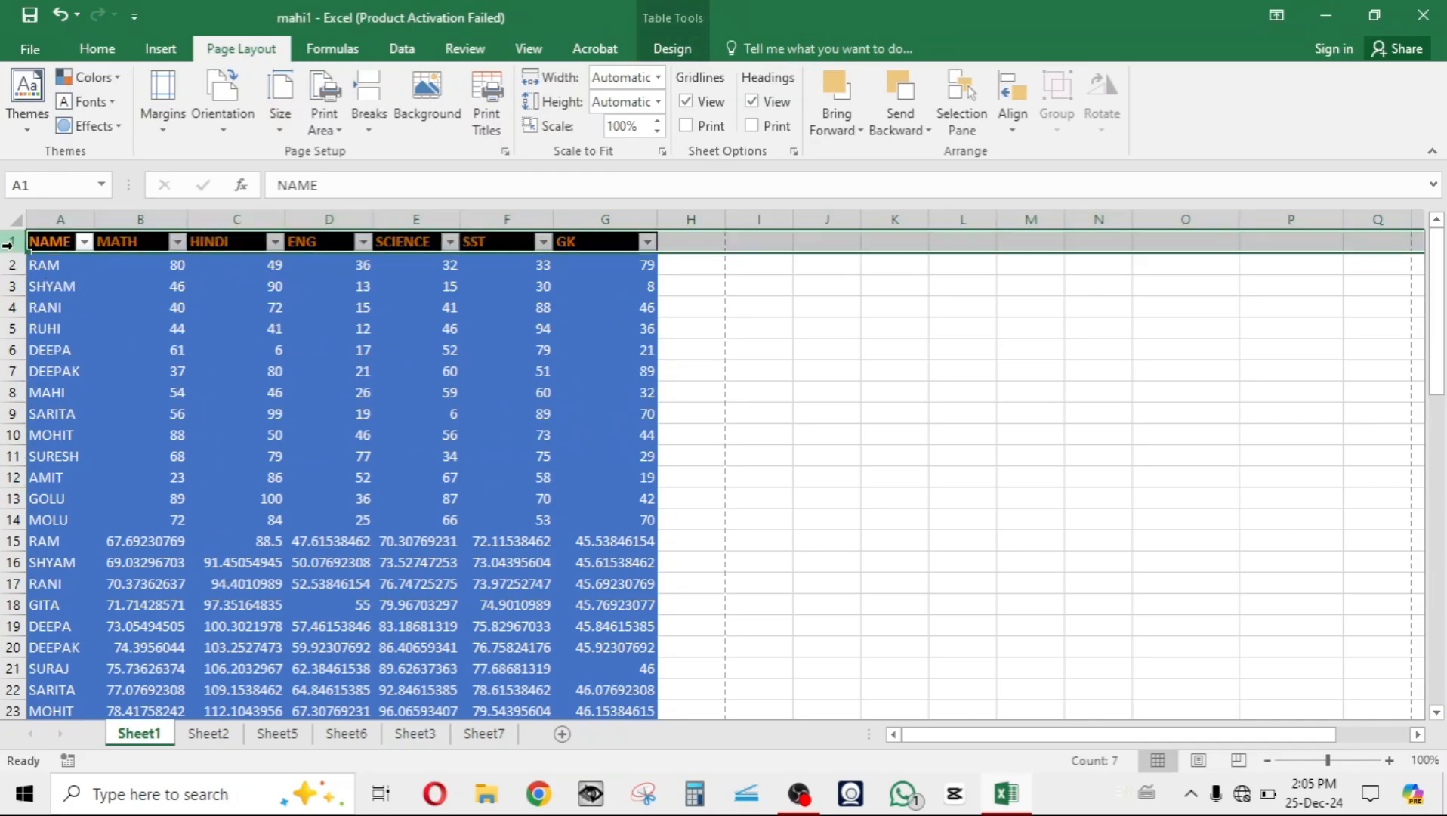
pyautogui.click(479, 115)
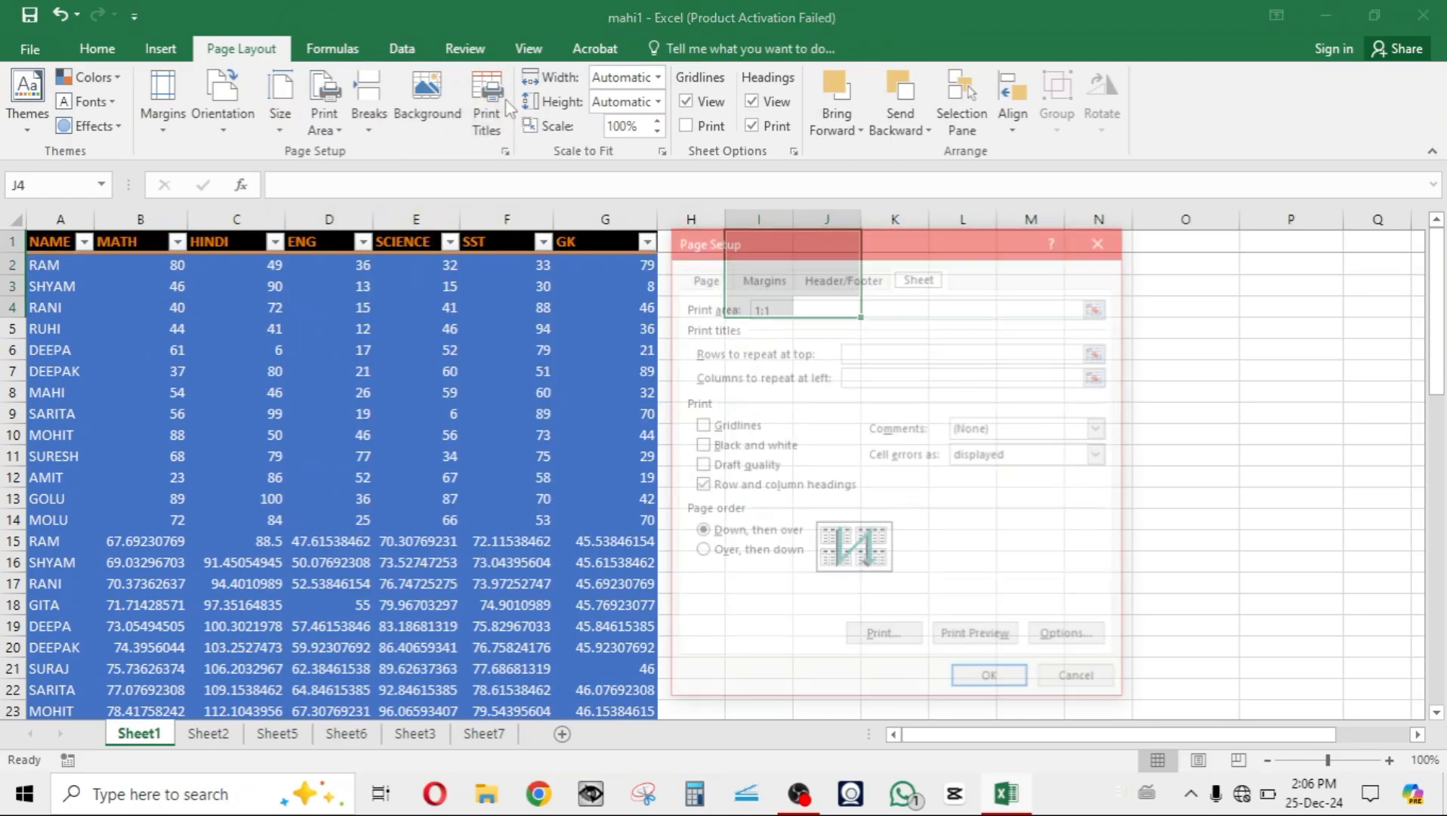
pyautogui.click(778, 304)
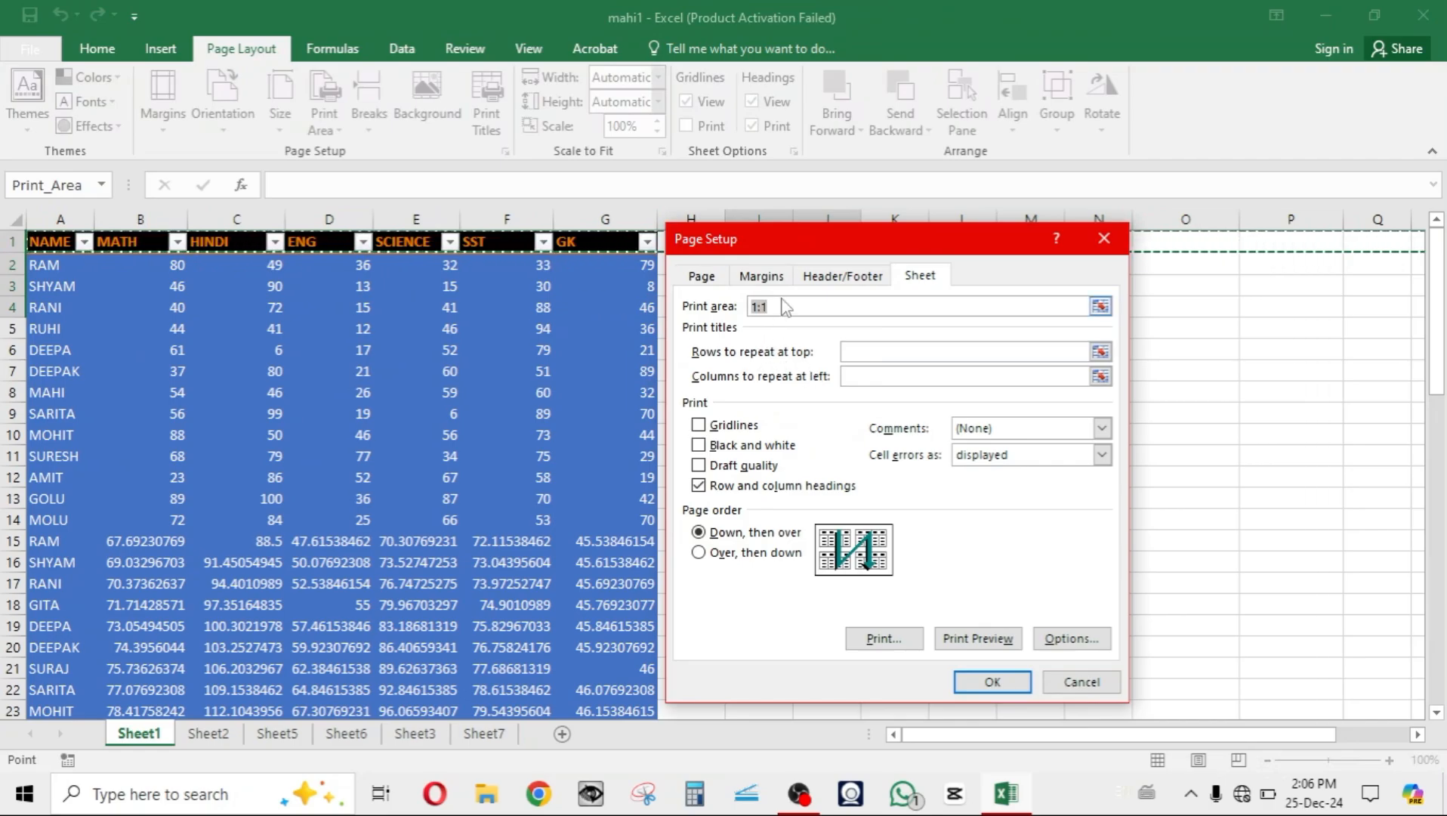
pyautogui.press('BackSpace')
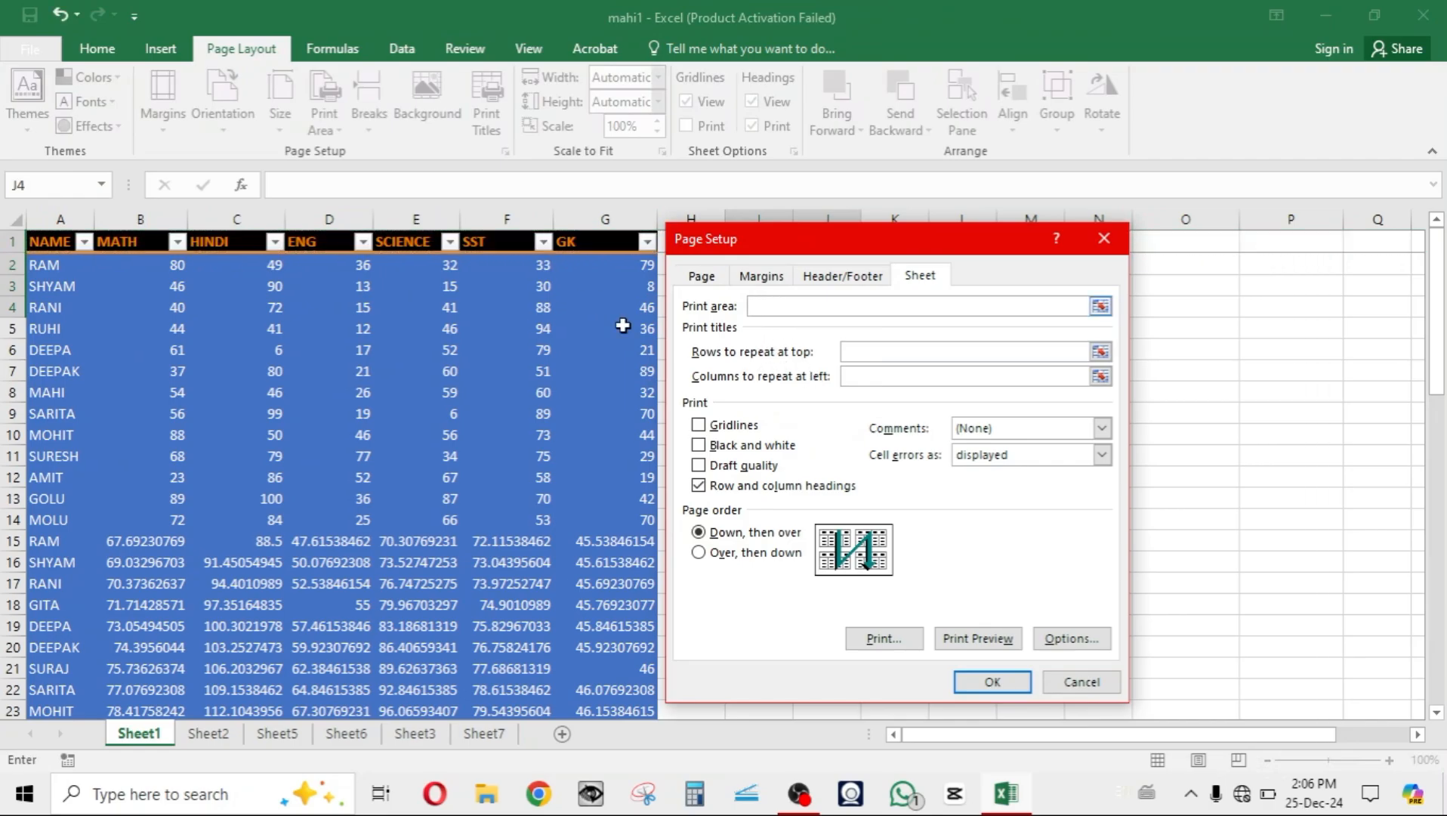
pyautogui.click(425, 382)
pyautogui.hotkey('ctrl', 'a')
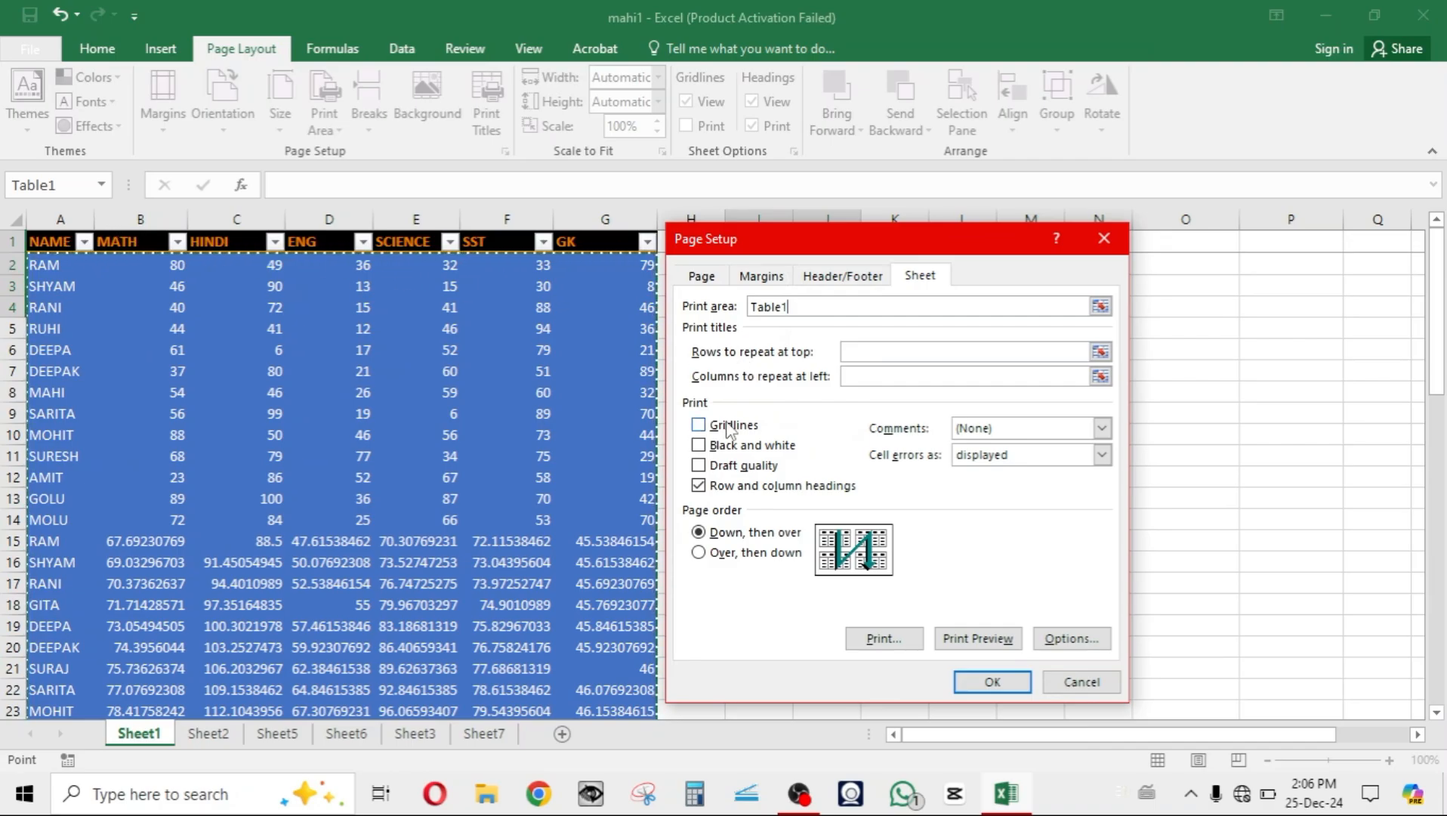
# - Set header row 1 to repeat at the top of every printed page and check both pages in print preview
pyautogui.click(877, 352)
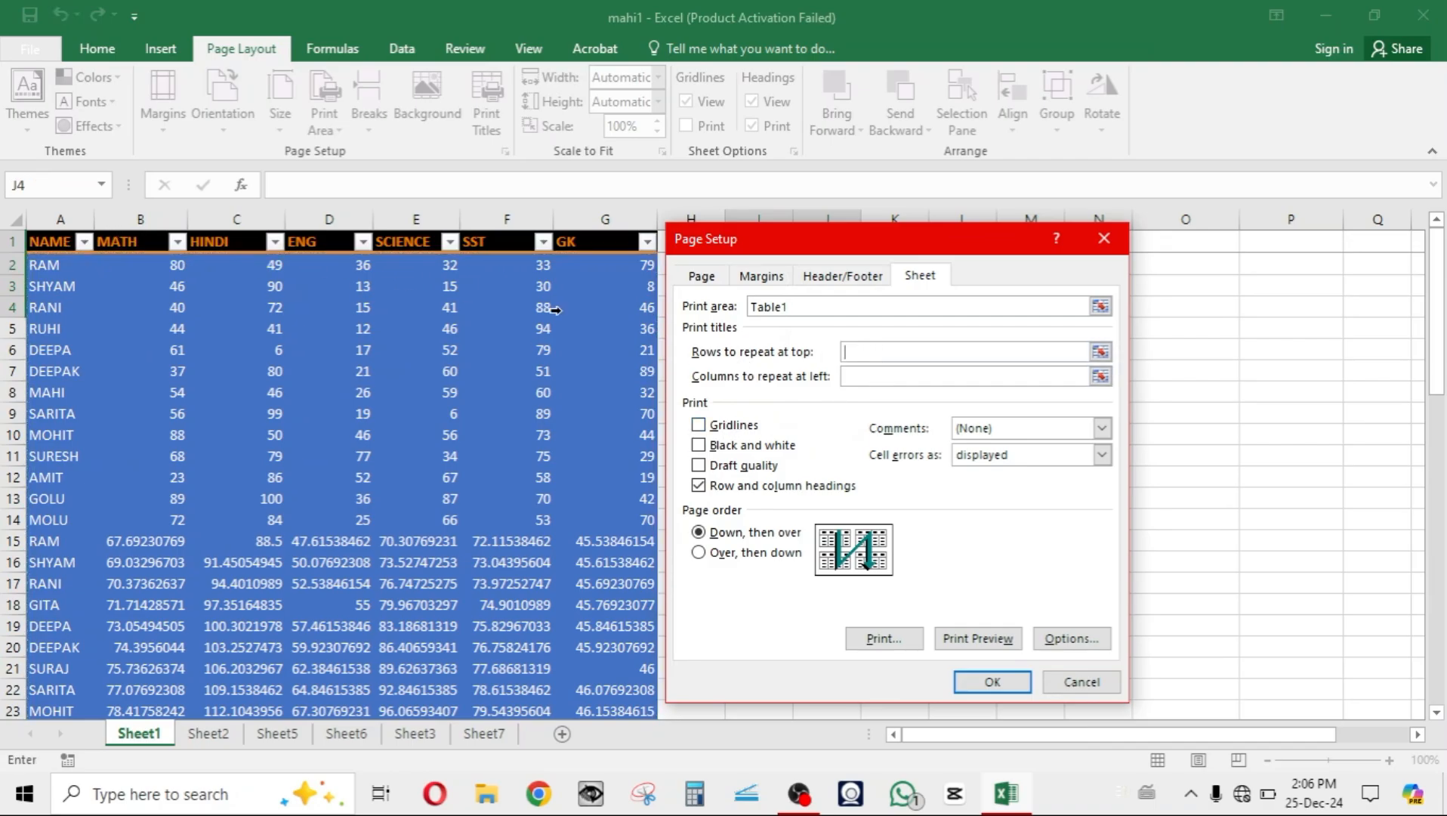
pyautogui.click(12, 241)
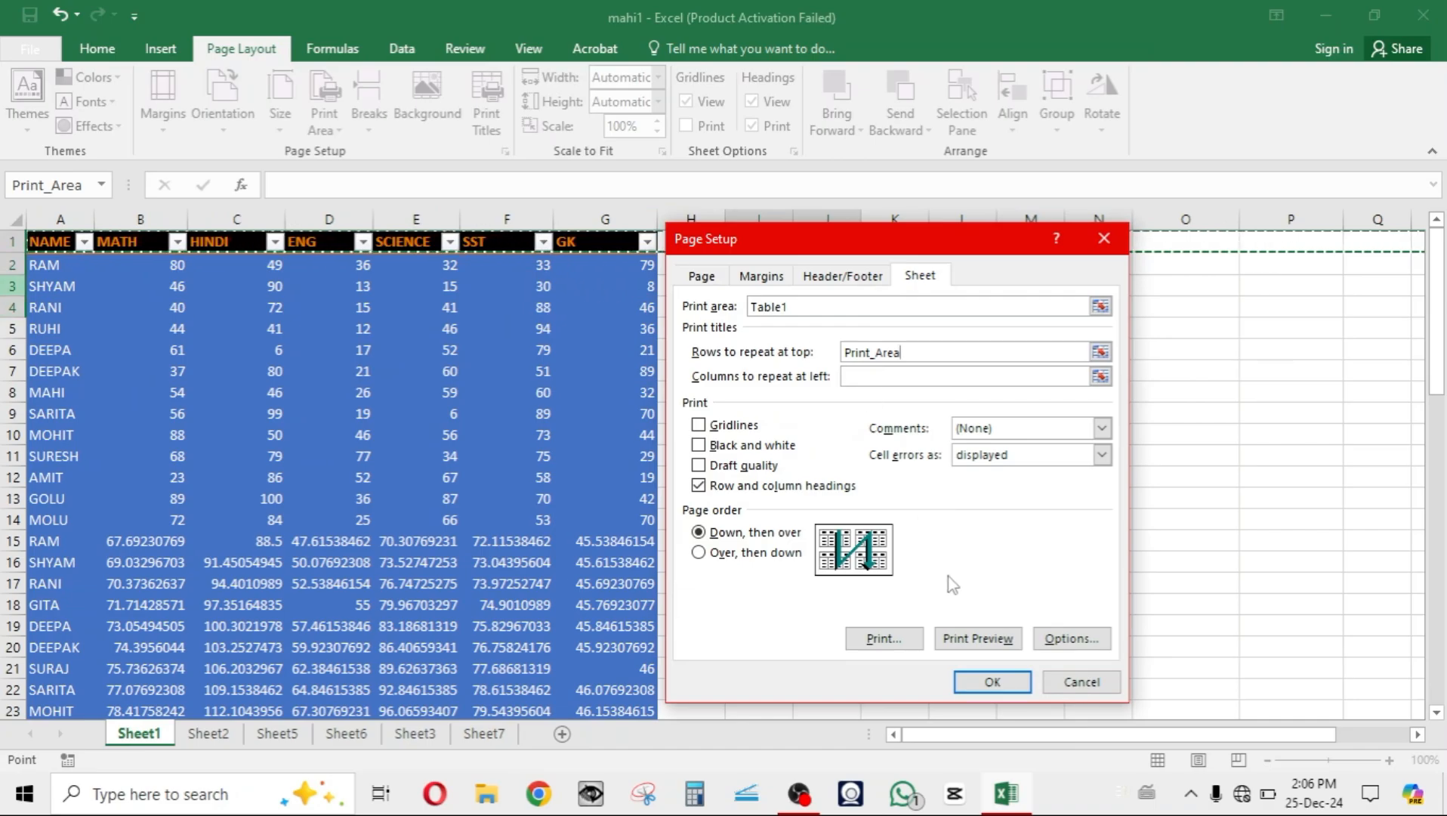
pyautogui.click(990, 680)
pyautogui.hotkey('ctrl', 'p')
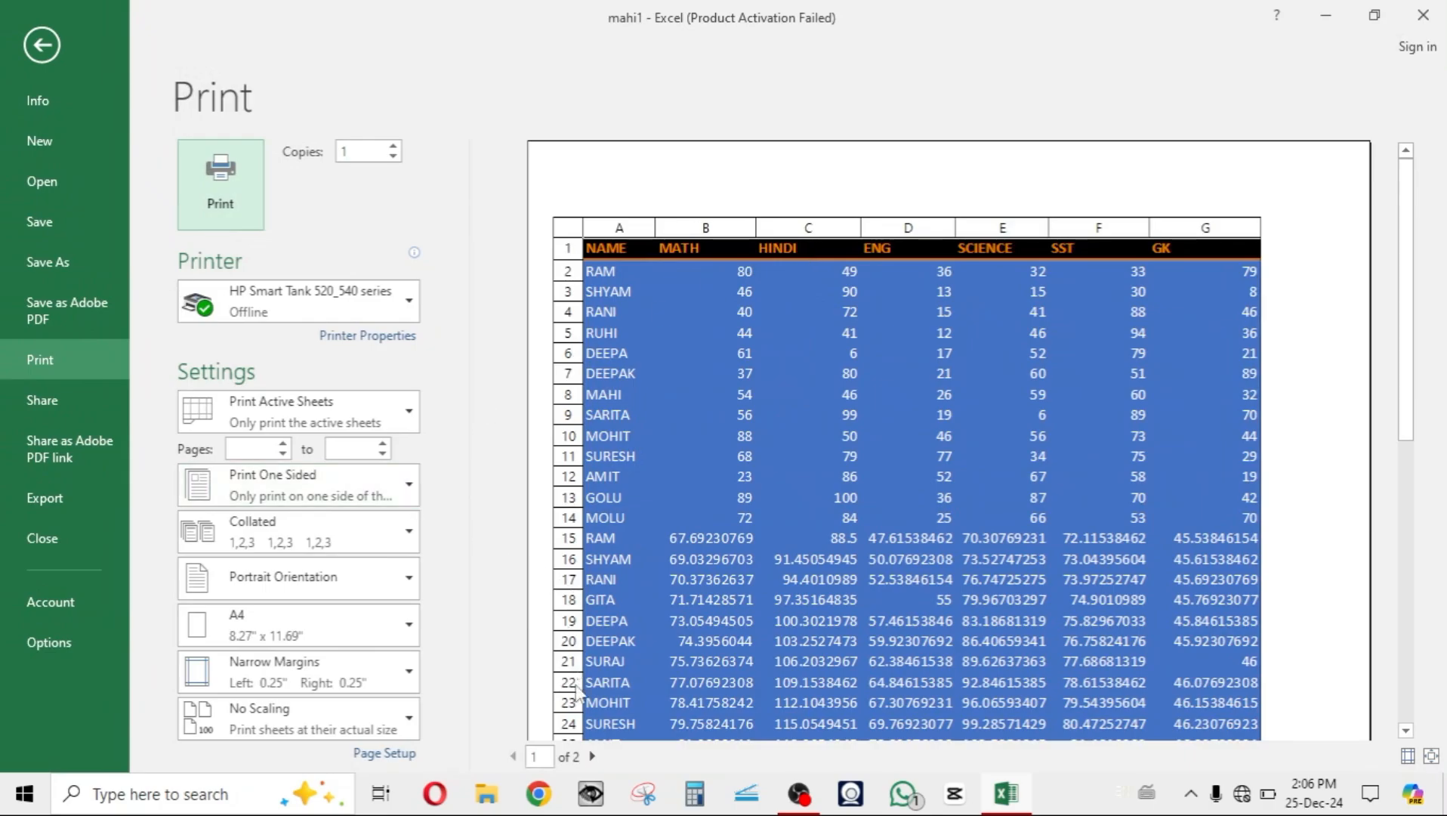
pyautogui.click(596, 756)
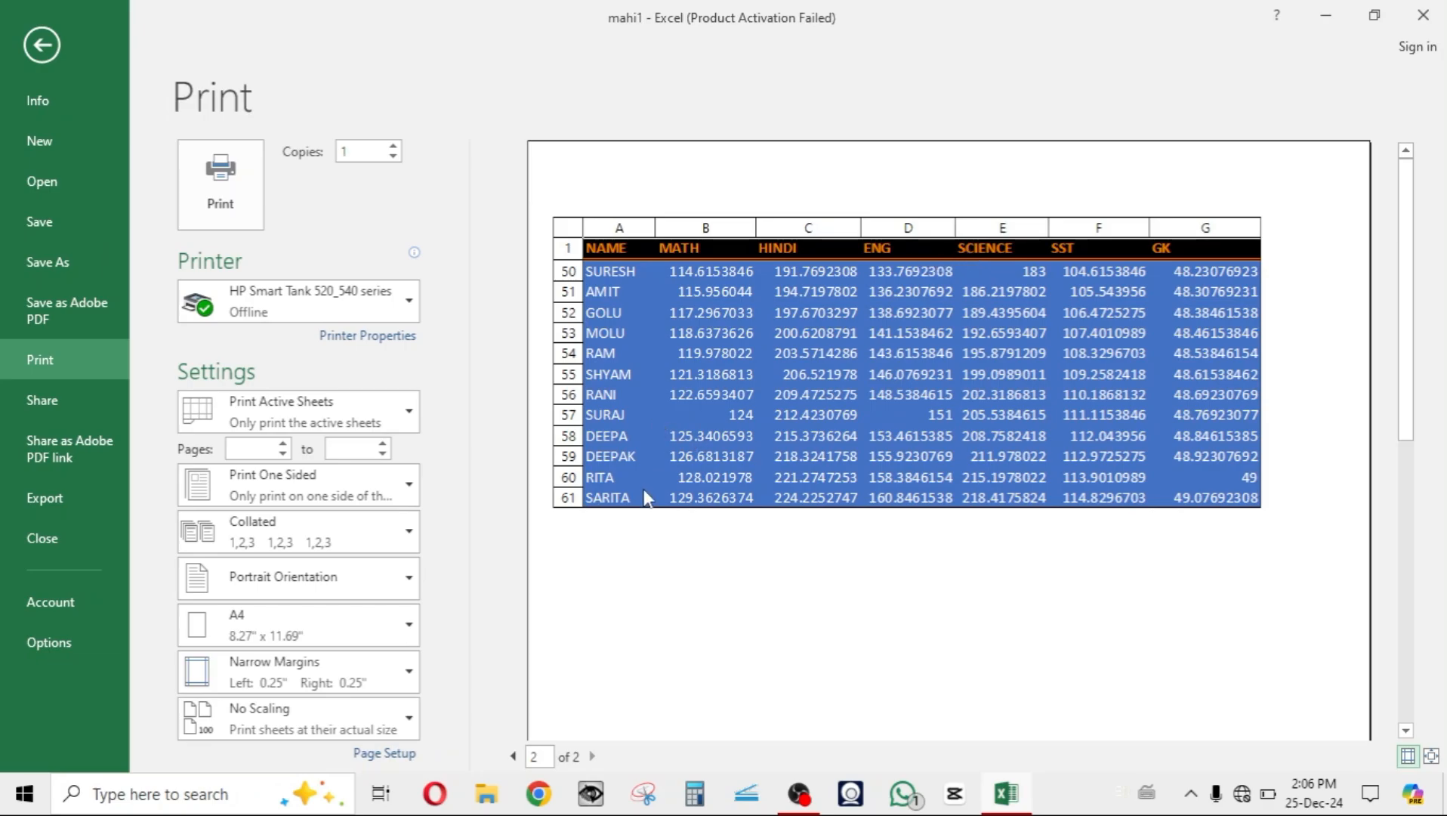
pyautogui.click(41, 46)
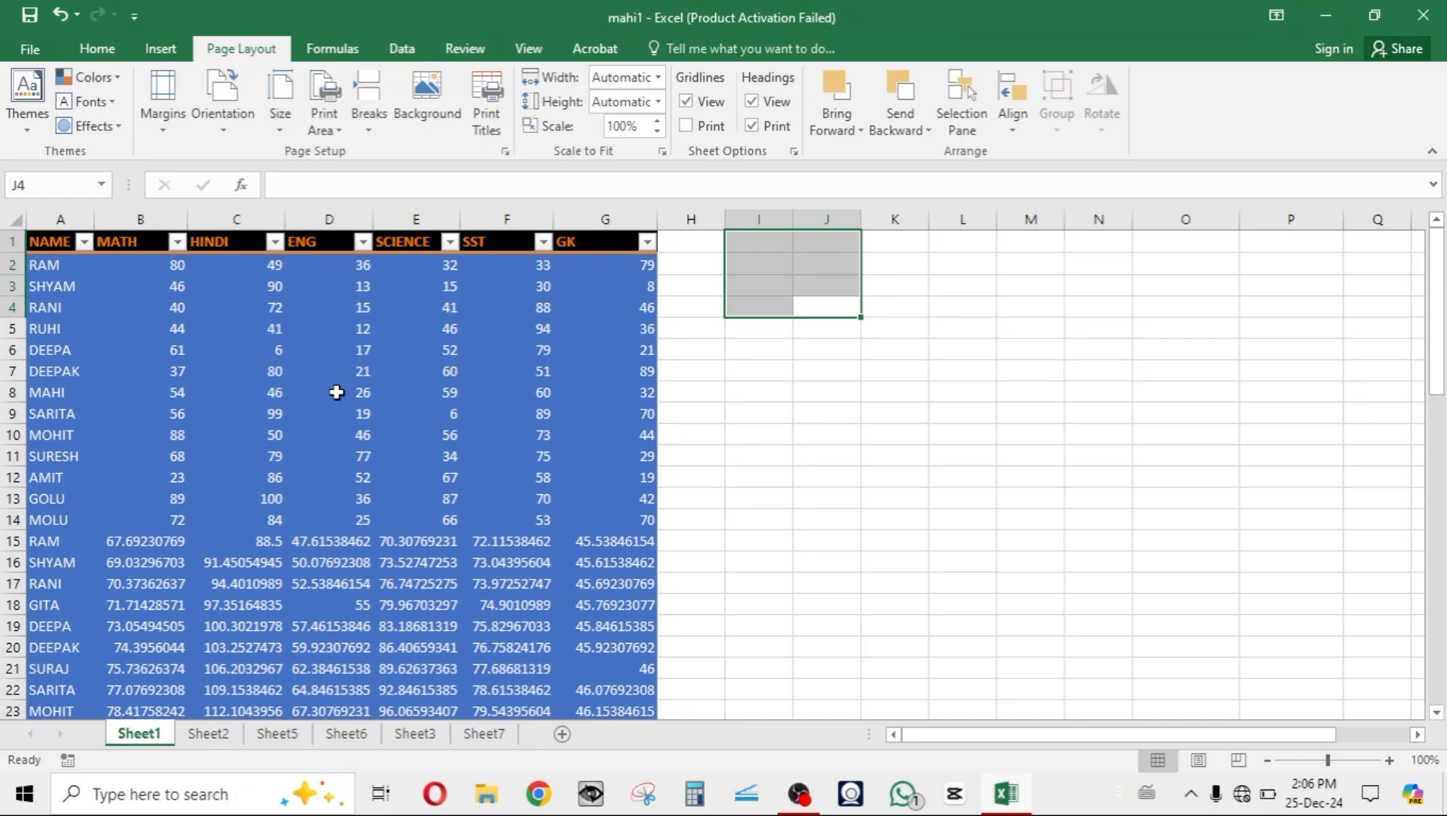
# - Remove the repeated title row and printed row and column headings, and check both pages in print preview
pyautogui.click(482, 107)
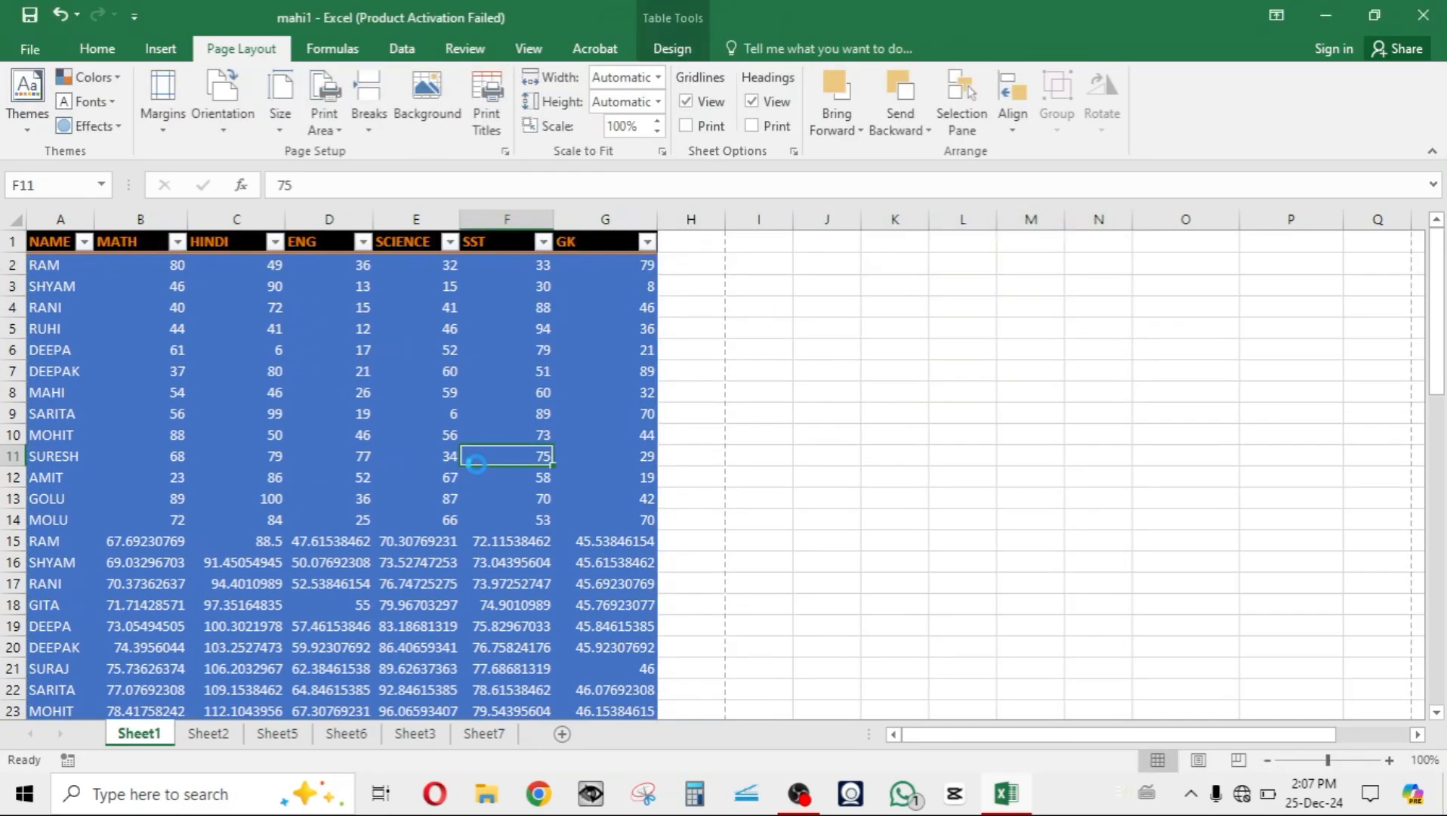
pyautogui.hotkey('ctrl', 'p')
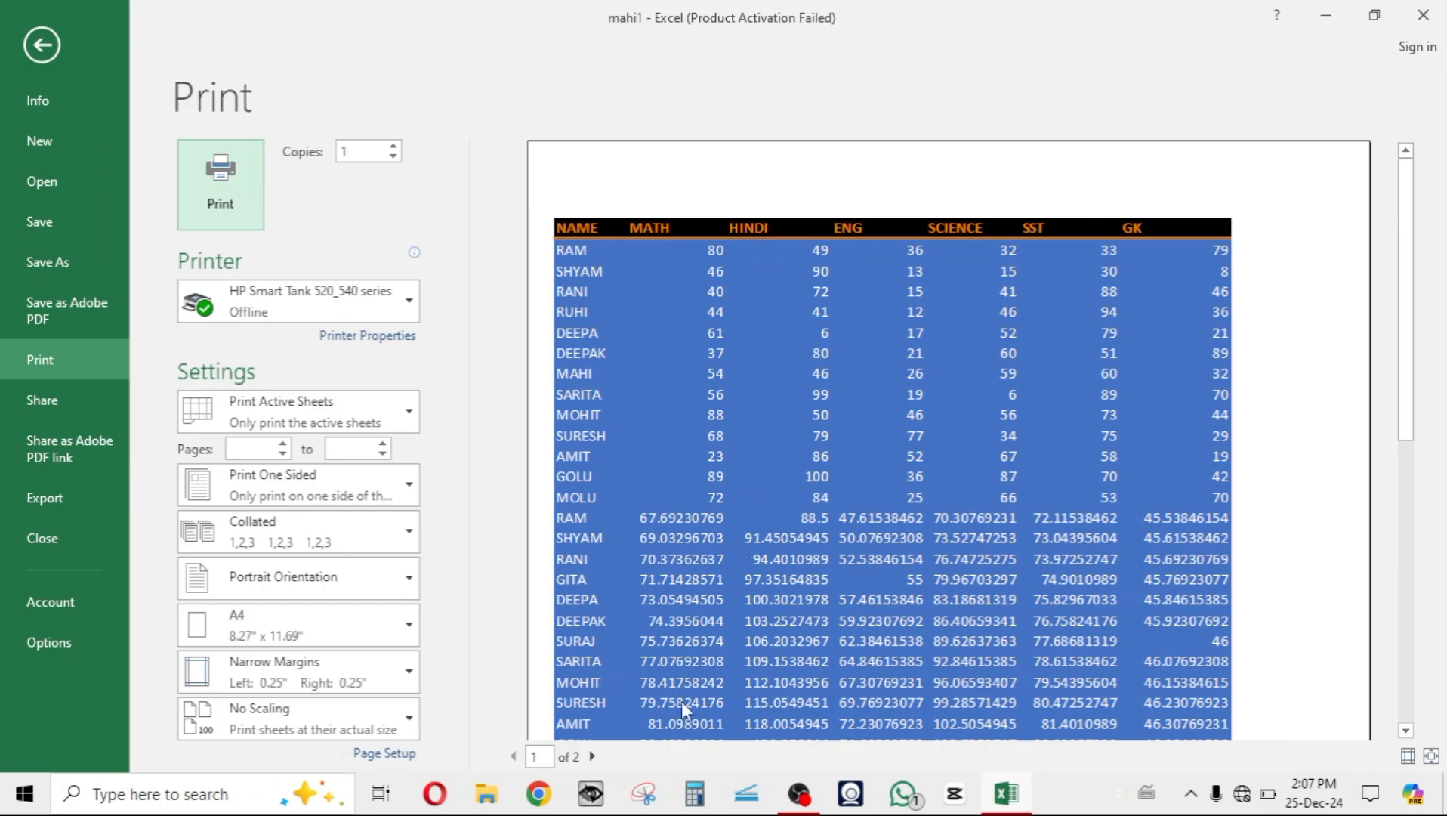
pyautogui.click(592, 756)
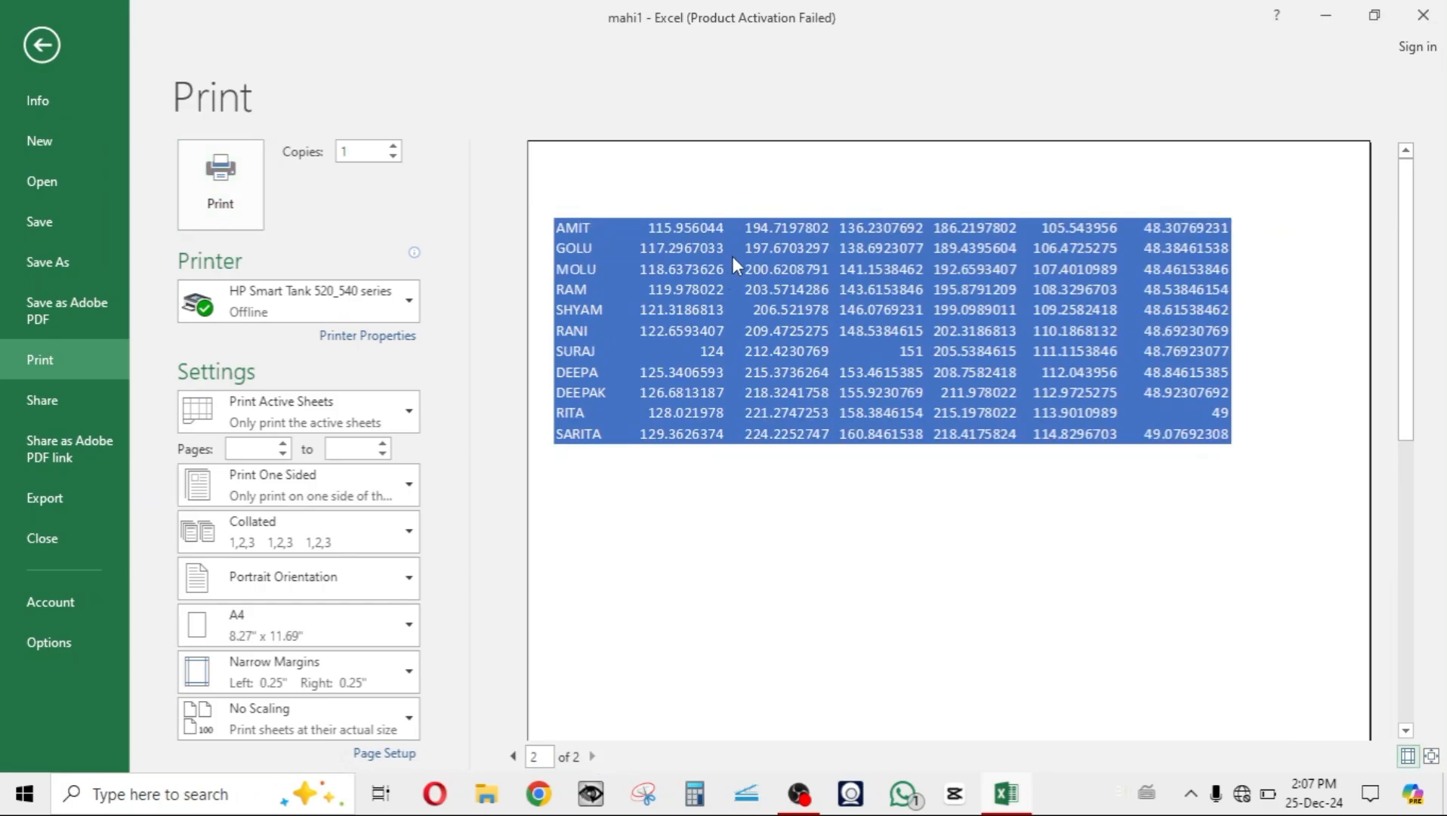
pyautogui.click(42, 47)
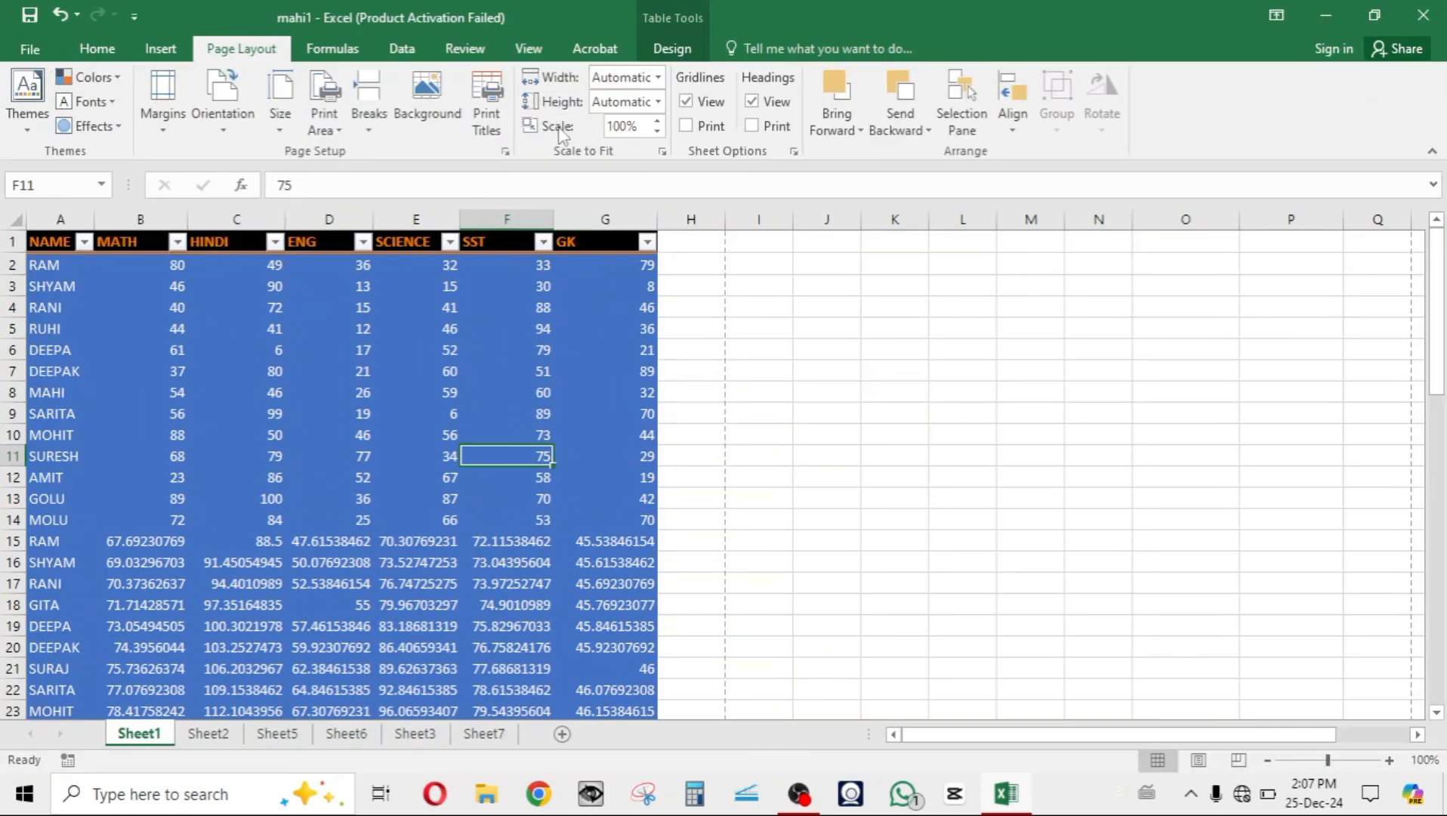
# - Check in print preview how the table splits across its two pages at the 100% scale
pyautogui.click(476, 330)
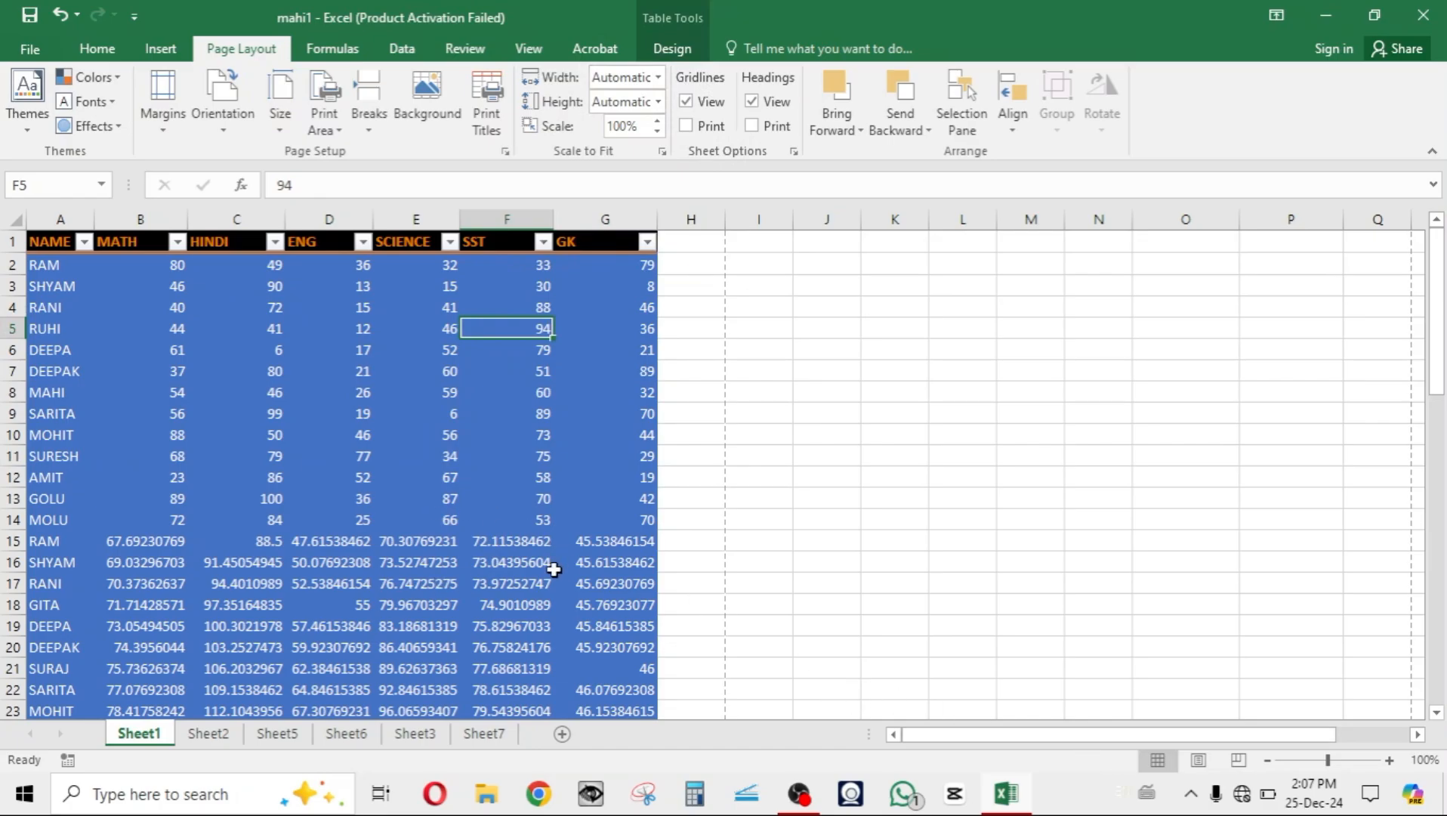
pyautogui.hotkey('ctrl', 'p')
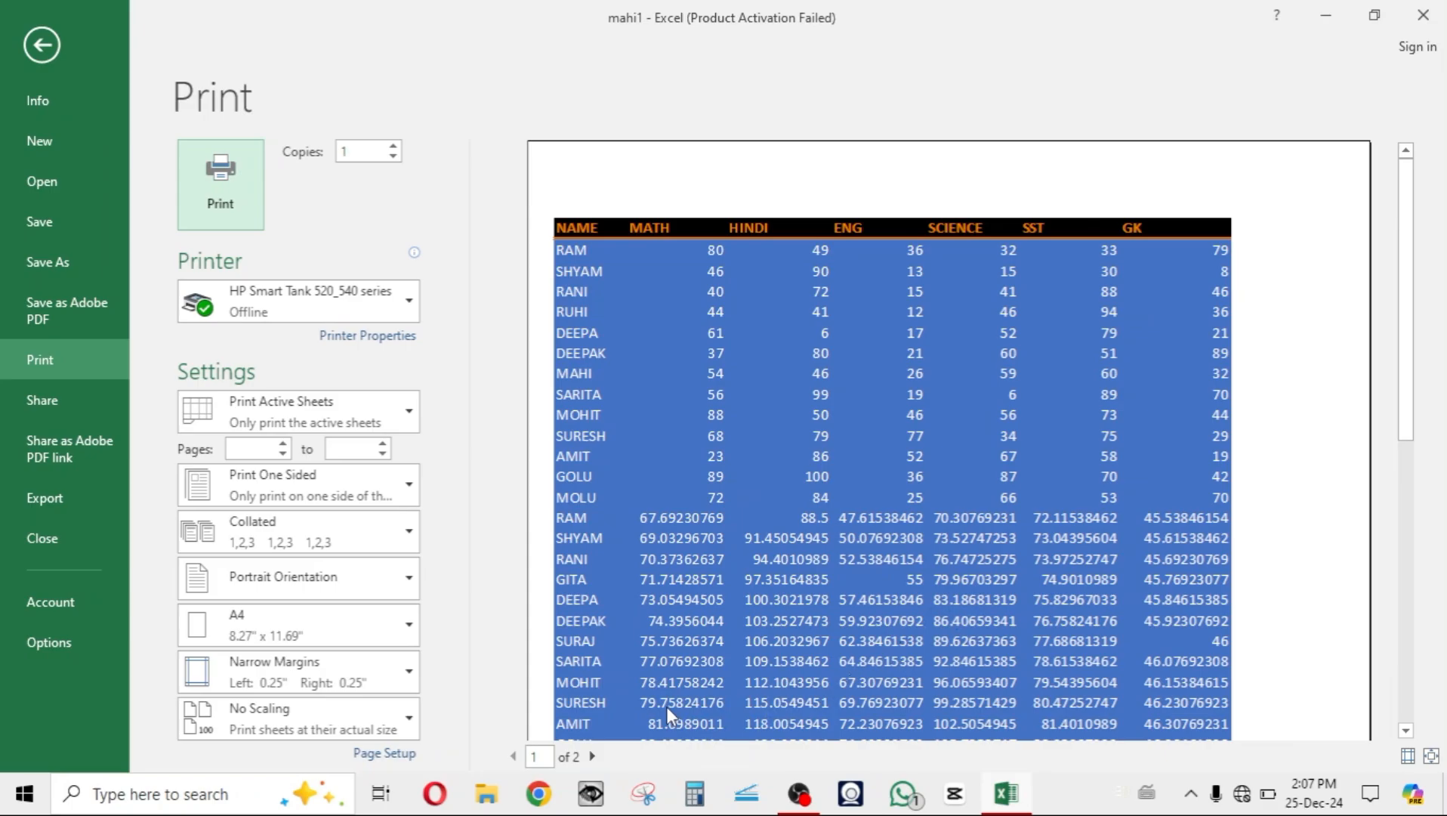
pyautogui.click(592, 755)
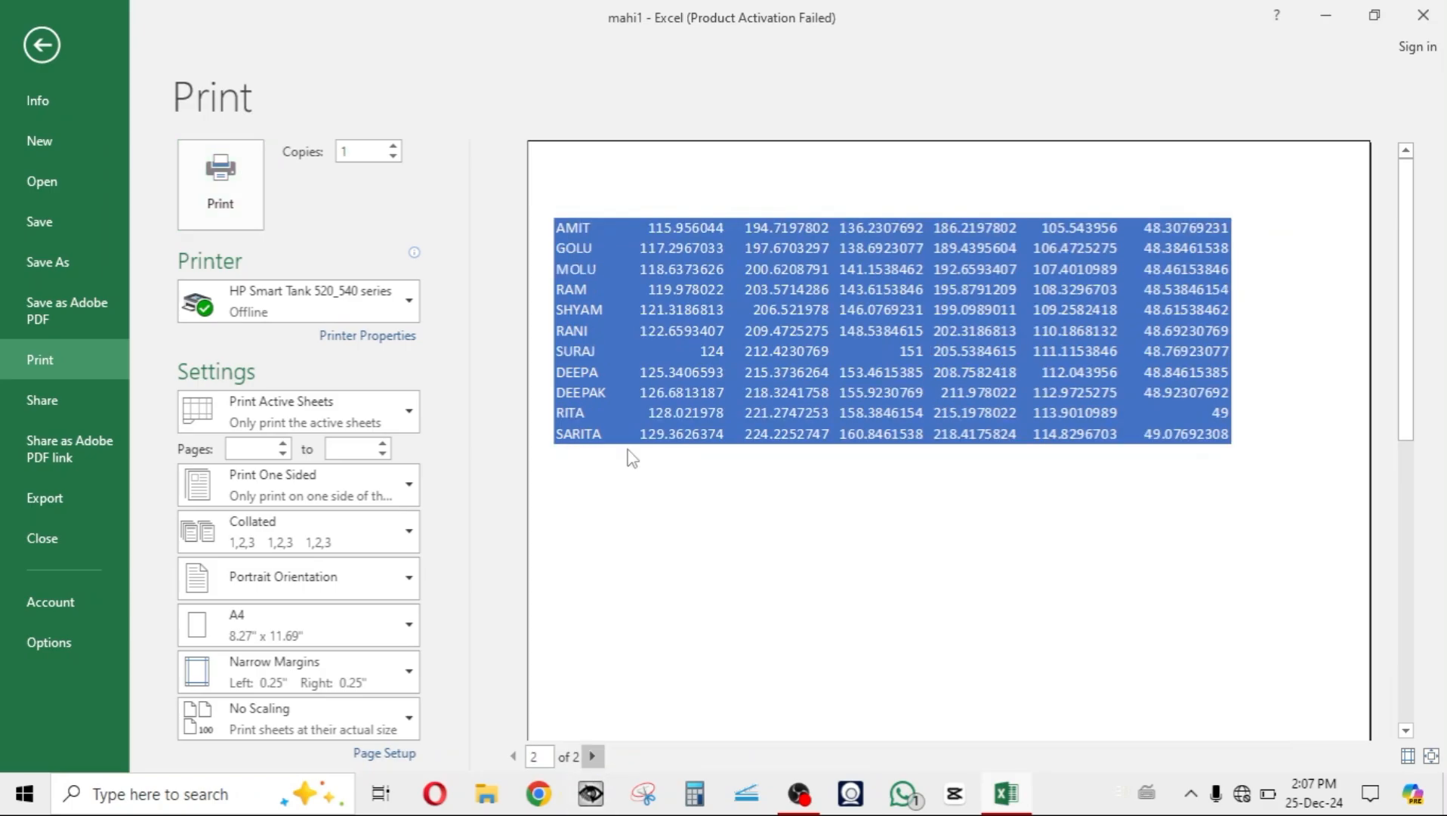
pyautogui.click(42, 46)
pyautogui.click(245, 413)
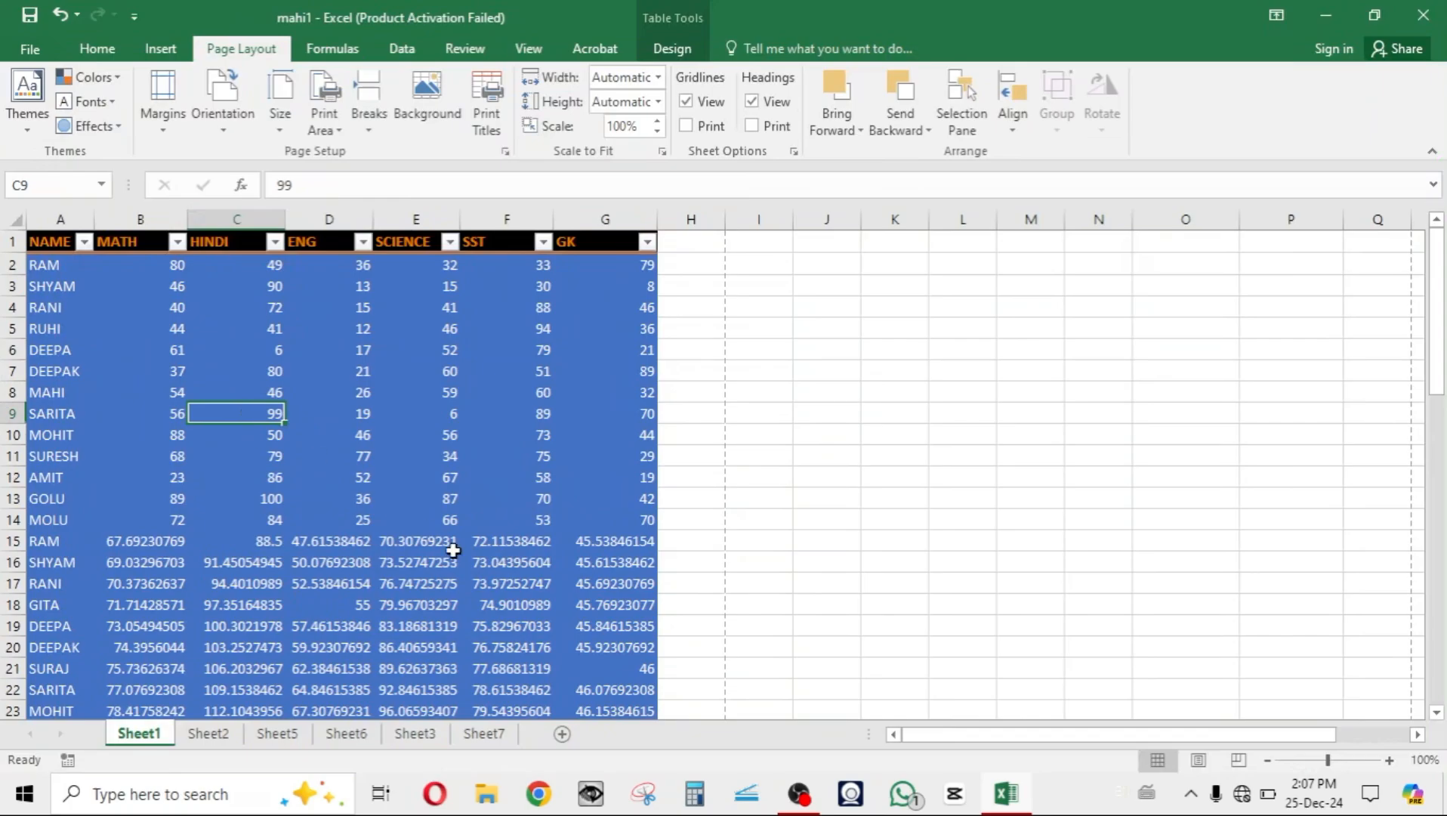
# - Highlight the range covered by the first printed page, A1:H50, with the sheet zoomed out to 40%
pyautogui.click(1269, 761)
pyautogui.click(1269, 761)
pyautogui.click(1269, 761)
pyautogui.click(1269, 761)
pyautogui.click(1269, 761)
pyautogui.click(1269, 761)
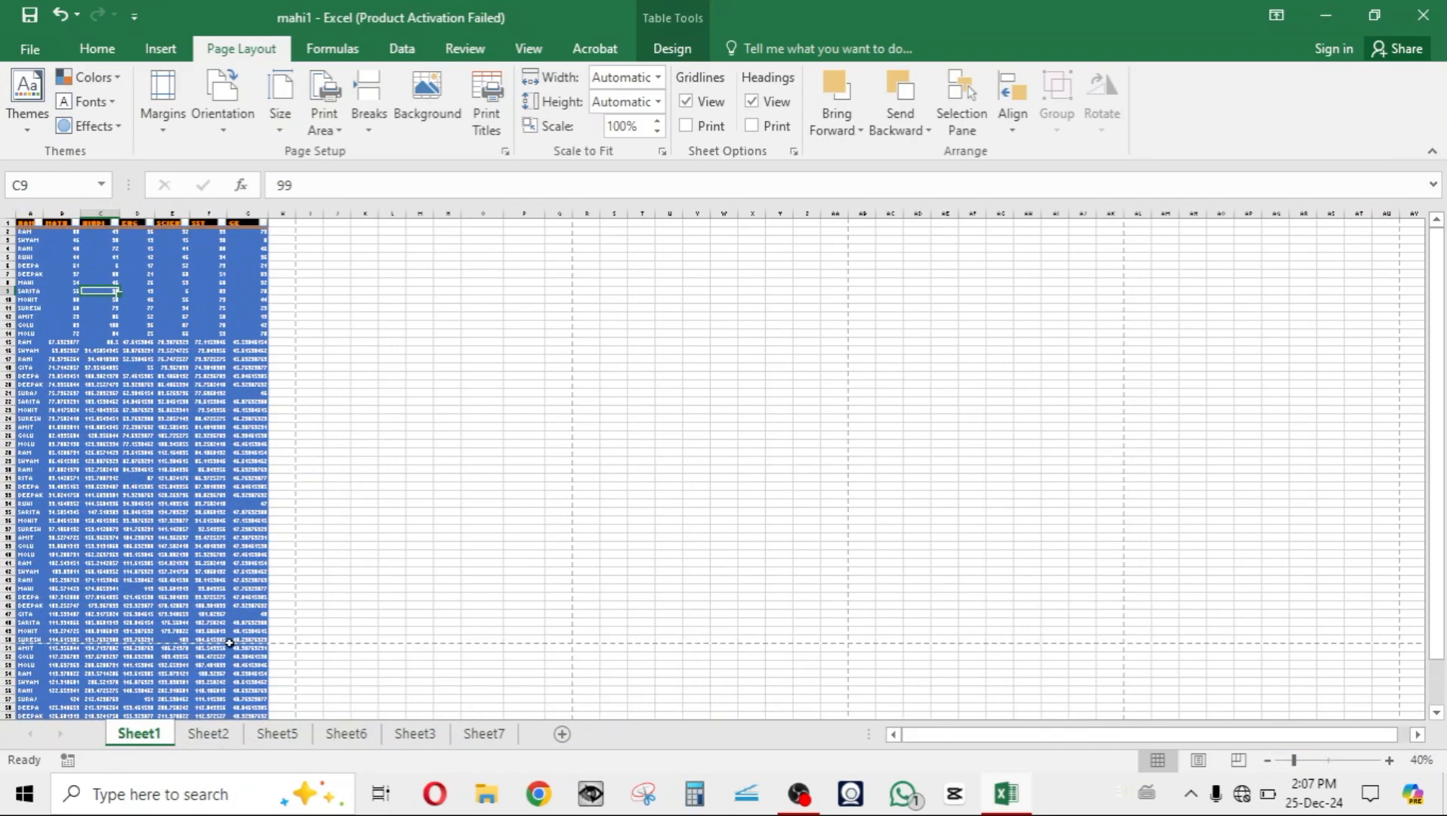
pyautogui.moveTo(288, 639); pyautogui.dragTo(29, 225)
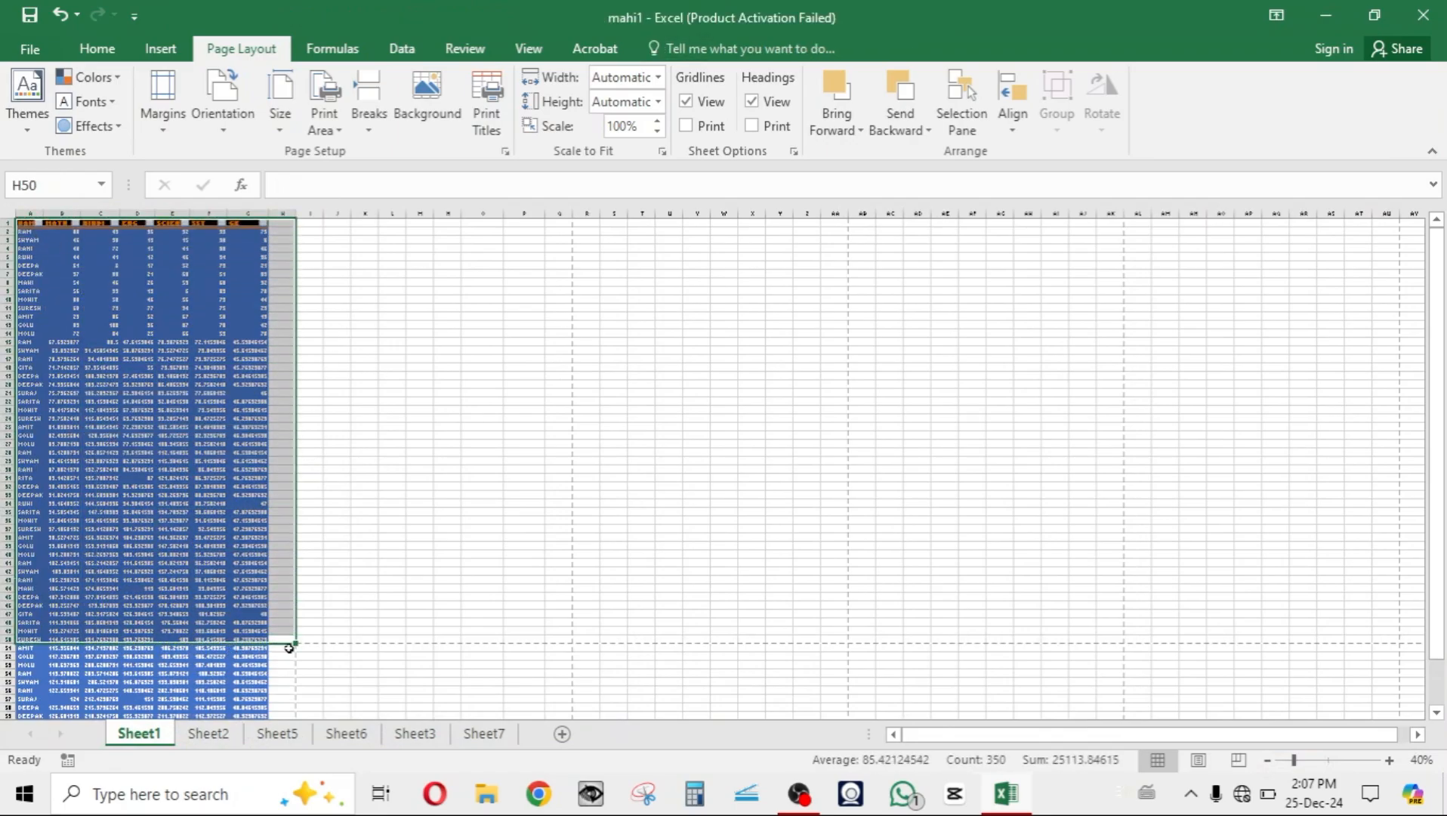
# - Examine where the dashed page-break lines fall around row 50 and column H at a closer zoom
pyautogui.click(427, 534)
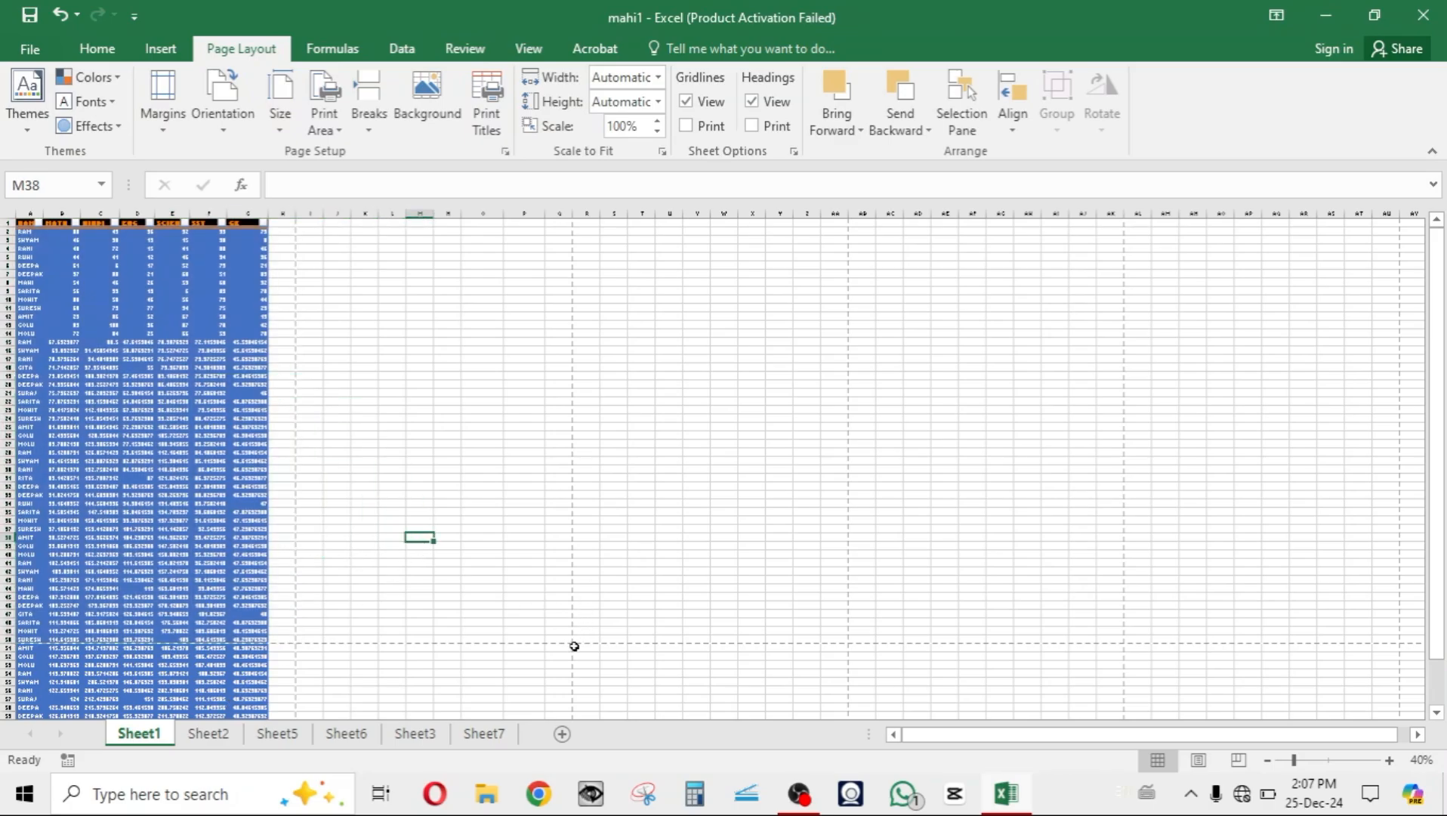
pyautogui.click(297, 645)
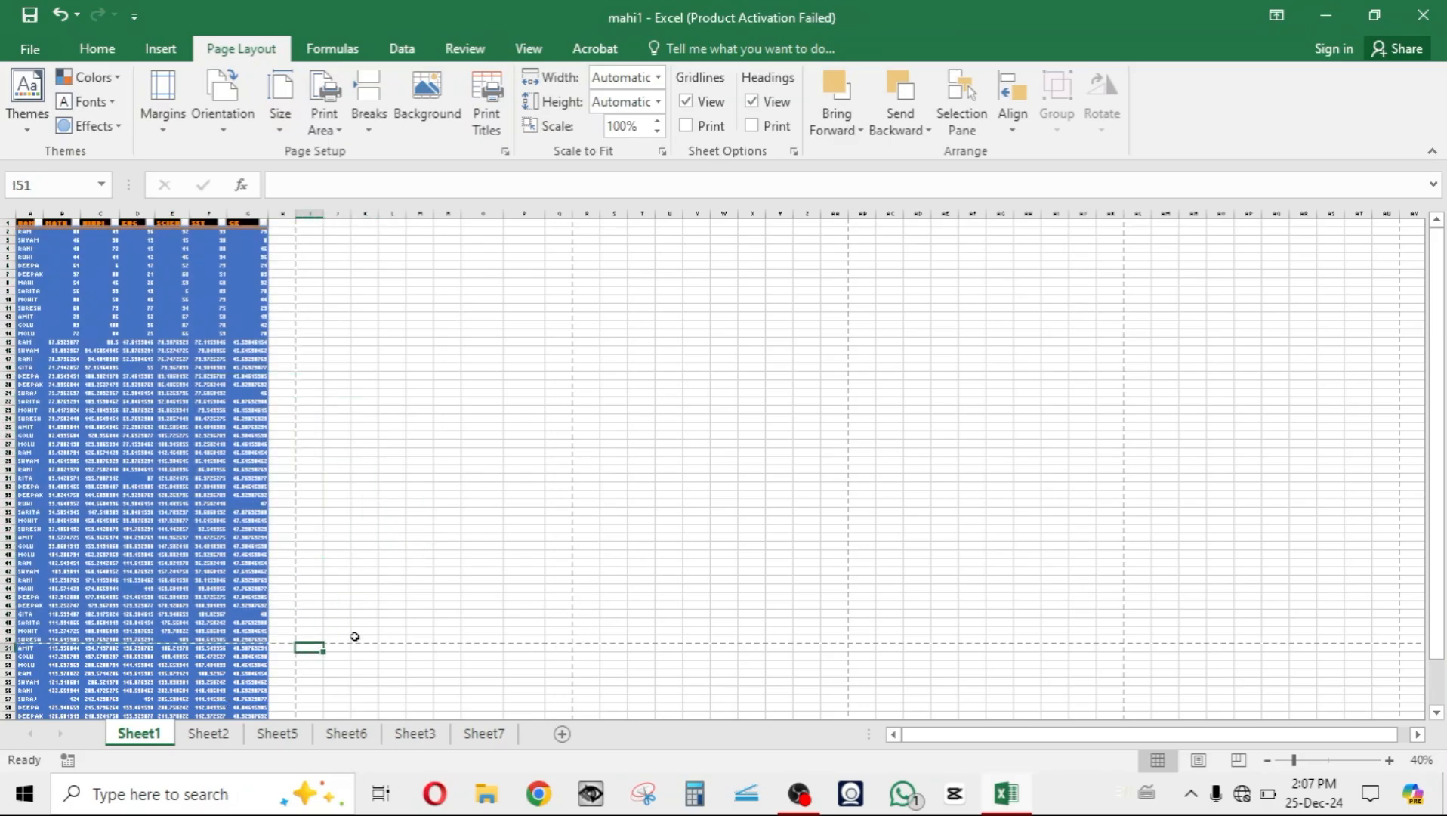
pyautogui.click(1340, 759)
pyautogui.scroll(2, 1437, 223)
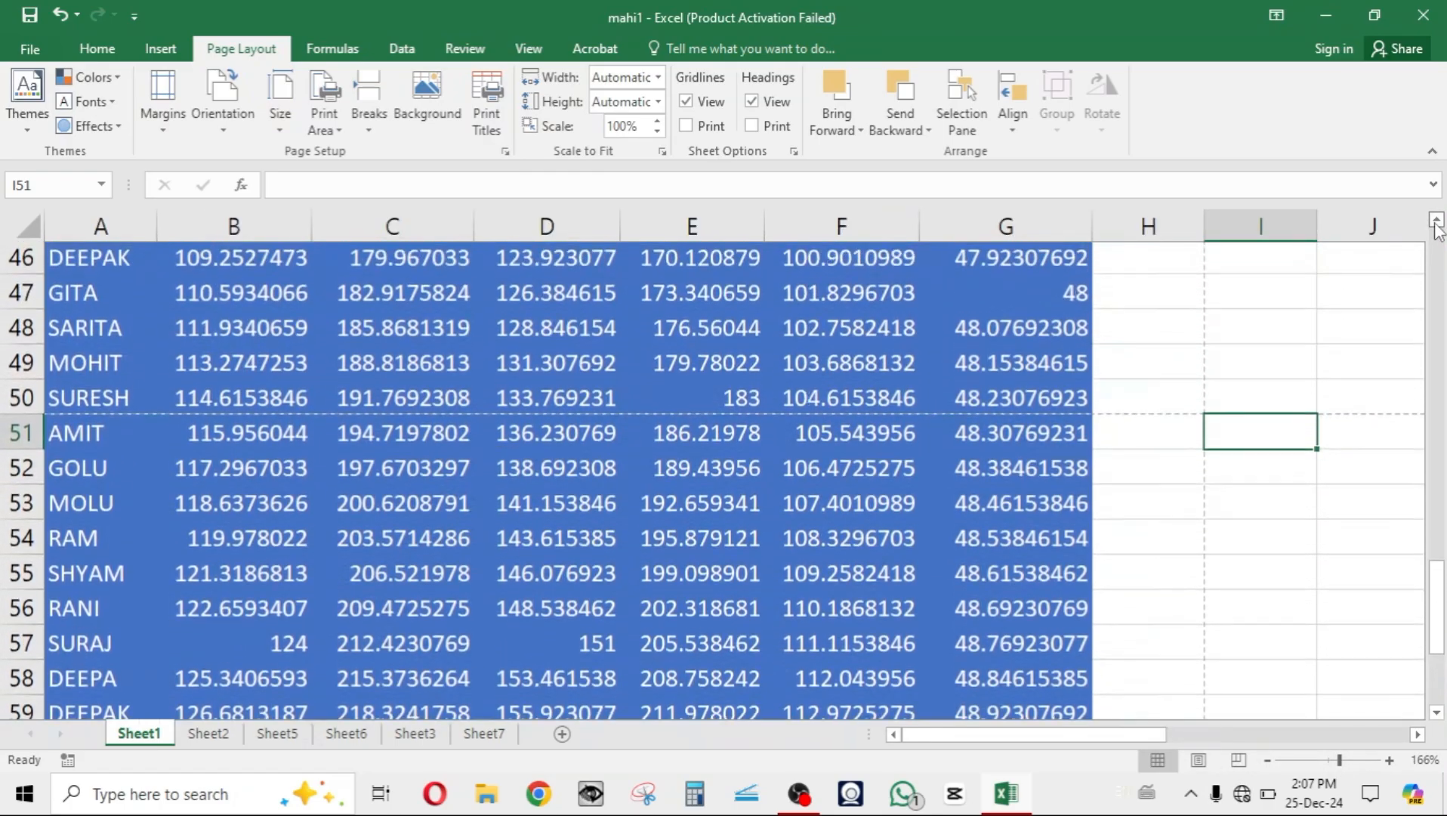
pyautogui.click(1282, 508)
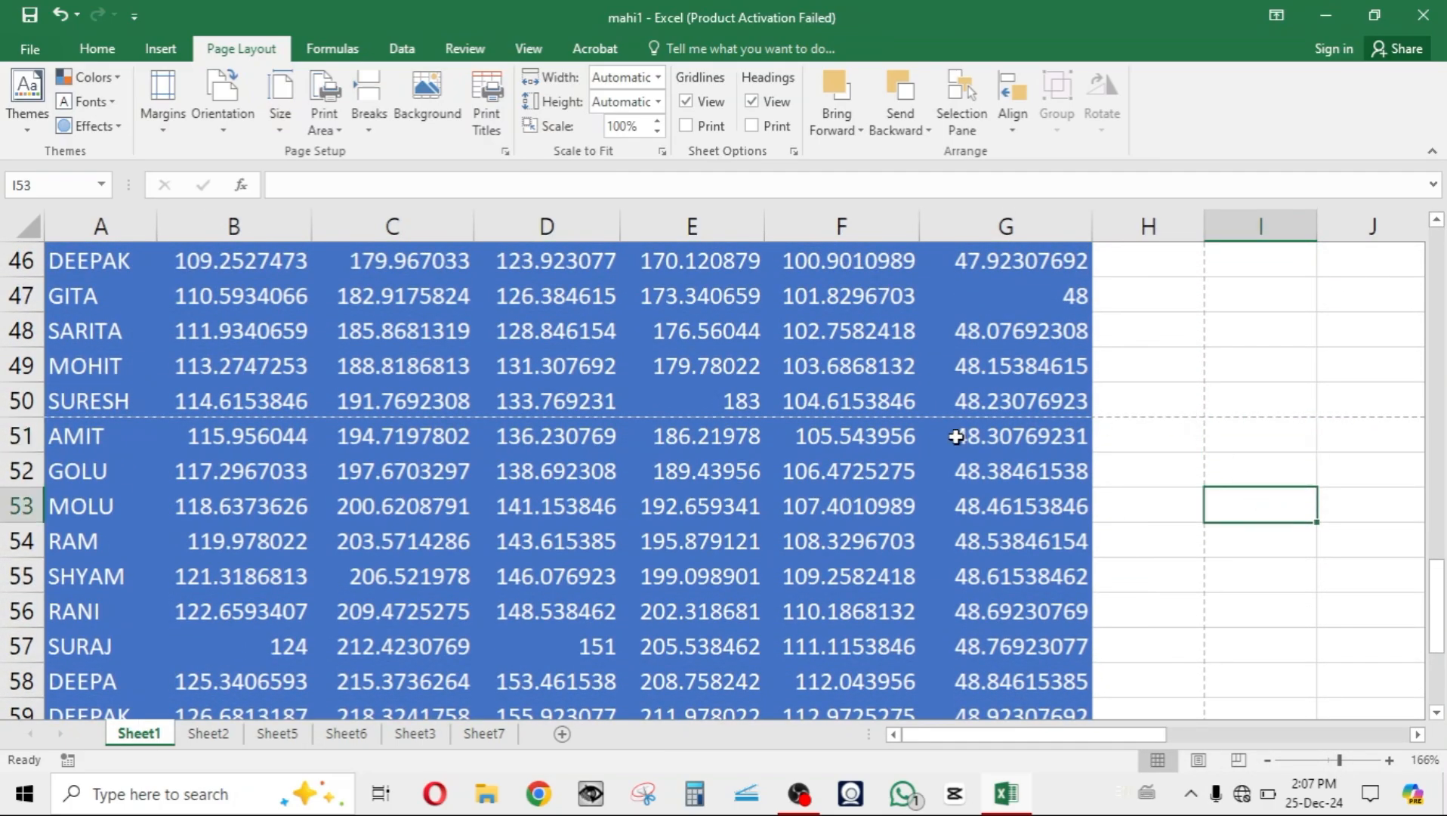
pyautogui.click(1206, 414)
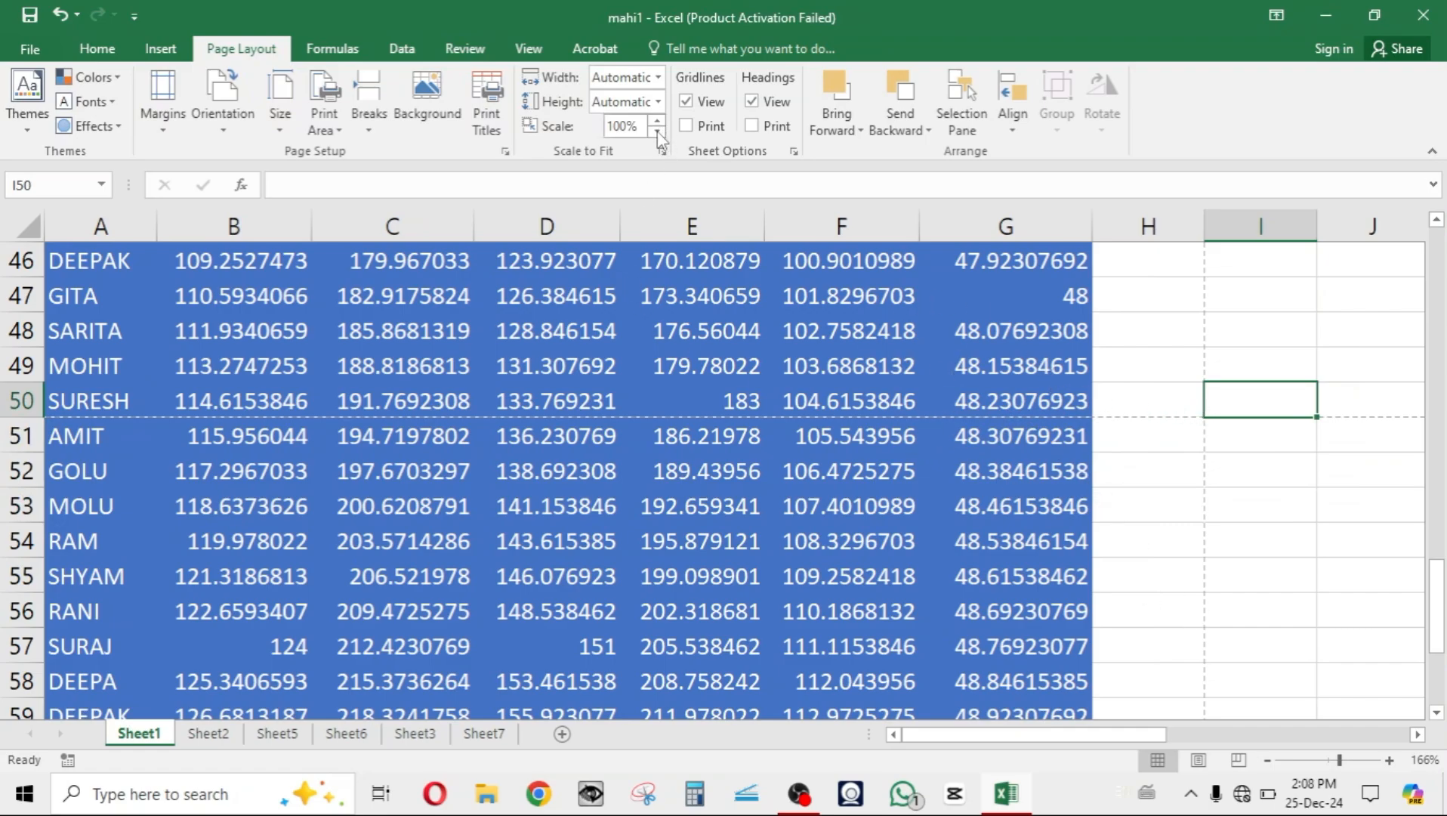
# - Reduce the print scale to 80% and check in print preview how the whole table fits the page
pyautogui.click(657, 131)
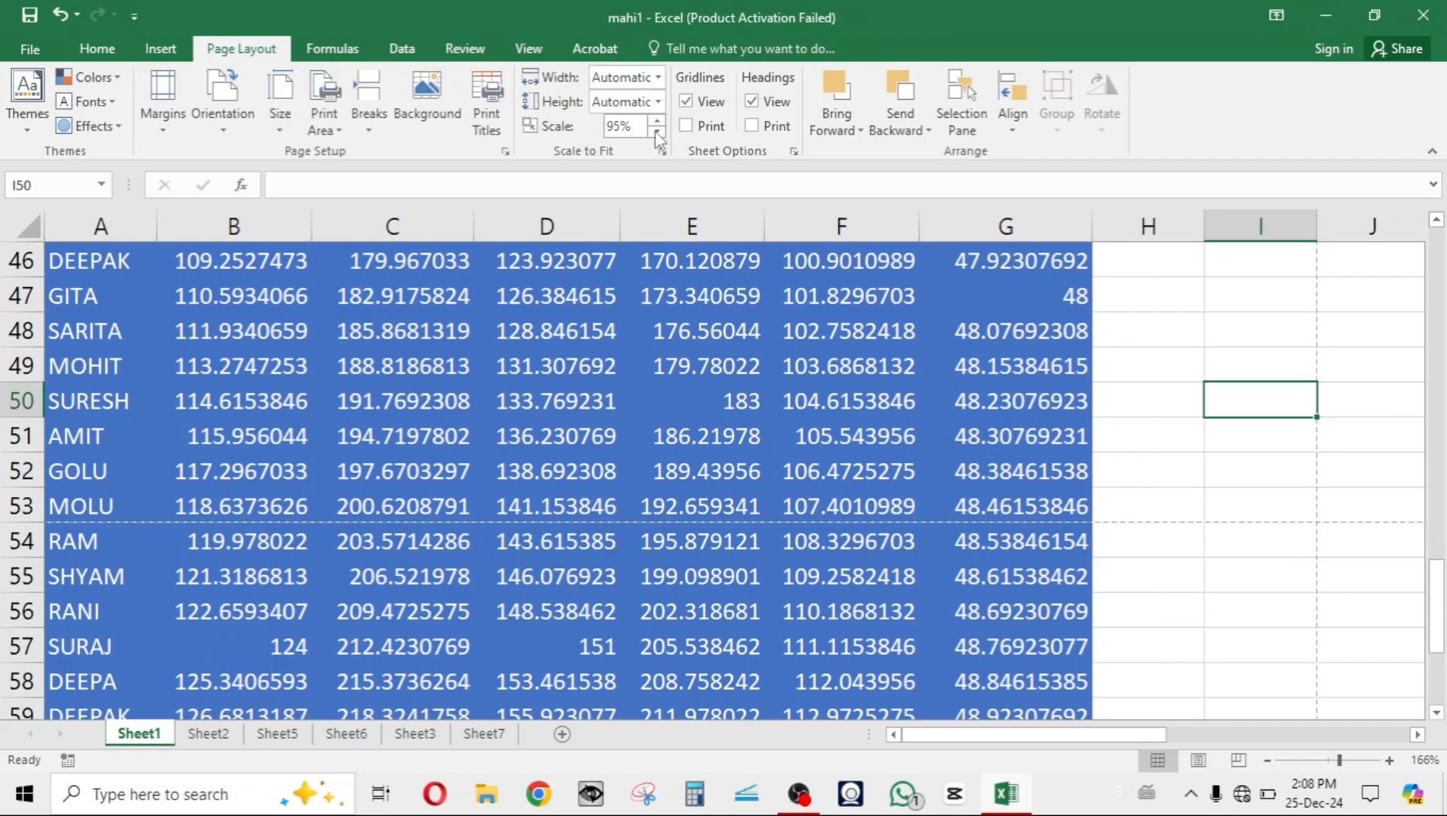
pyautogui.click(655, 130)
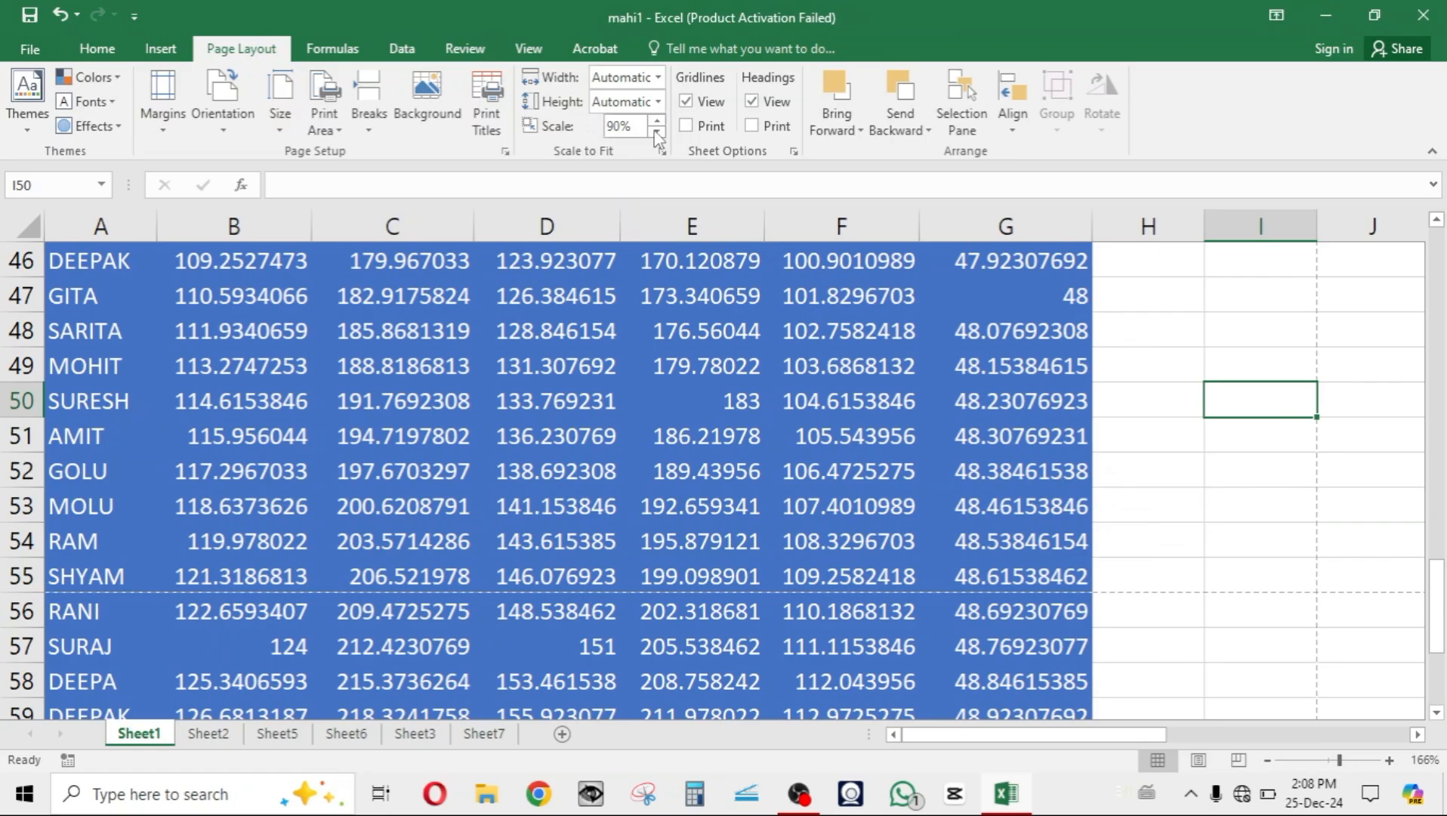
pyautogui.click(655, 131)
pyautogui.click(655, 131)
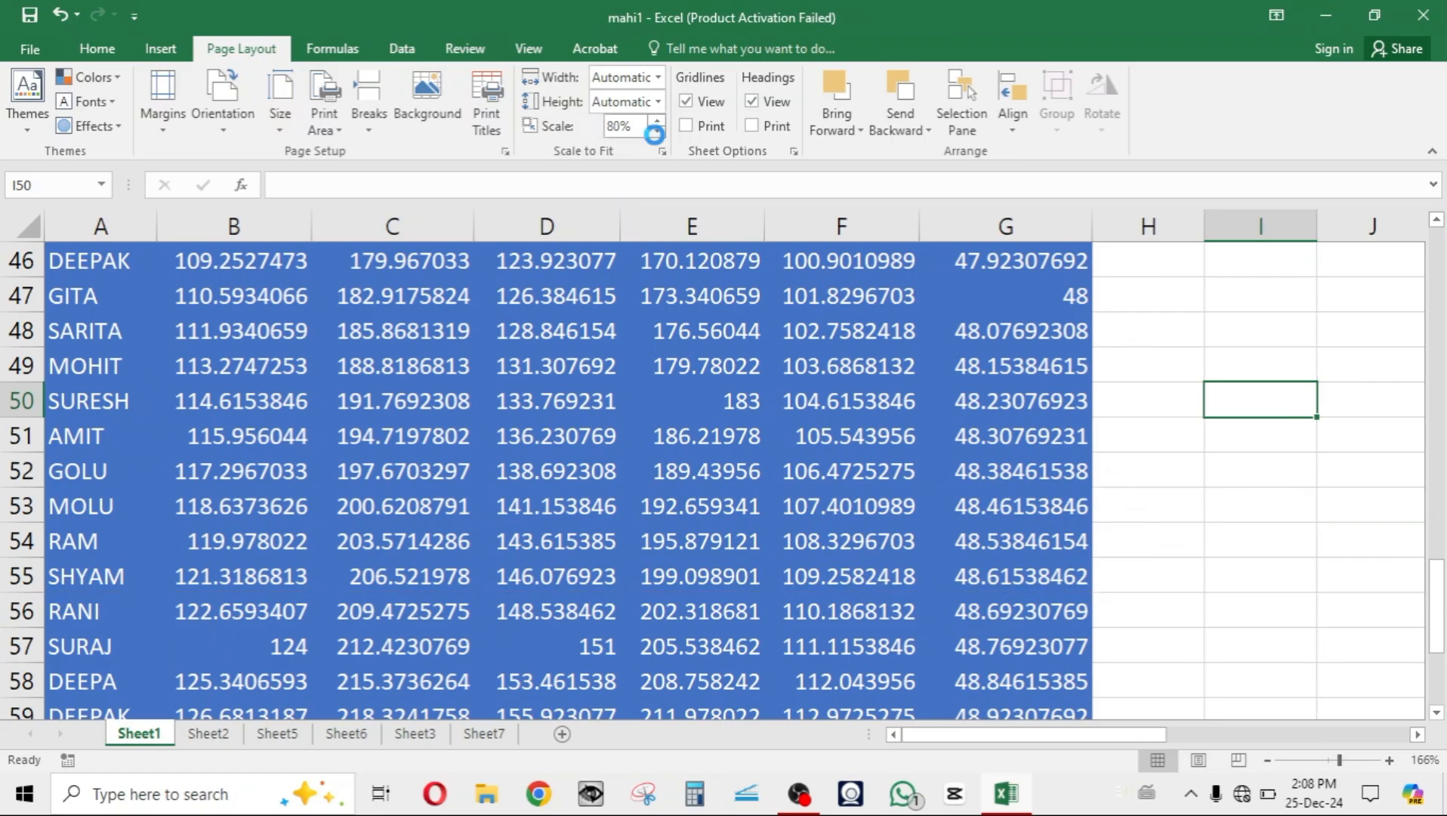
pyautogui.click(1437, 708)
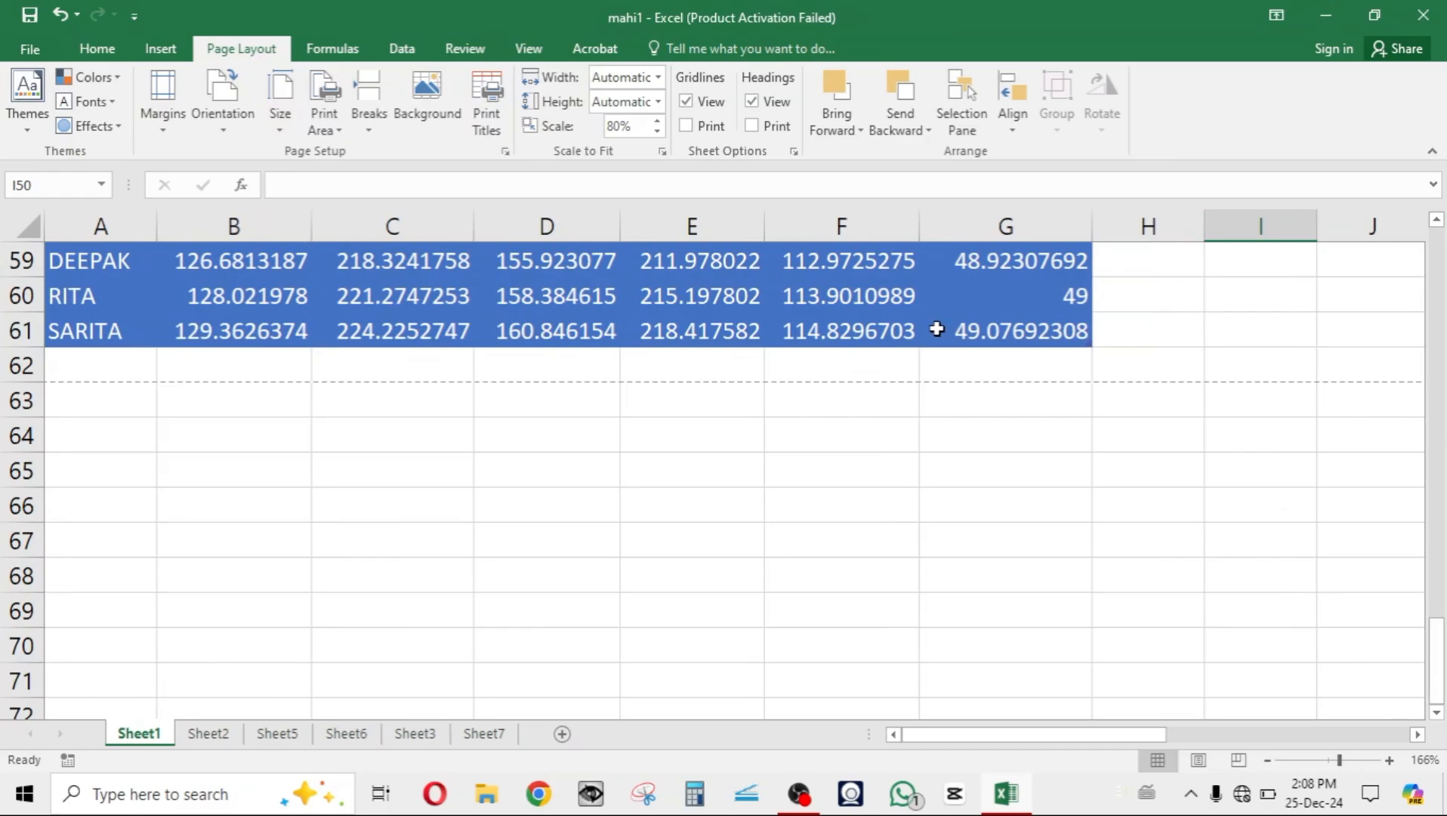
pyautogui.hotkey('ctrl', 'p')
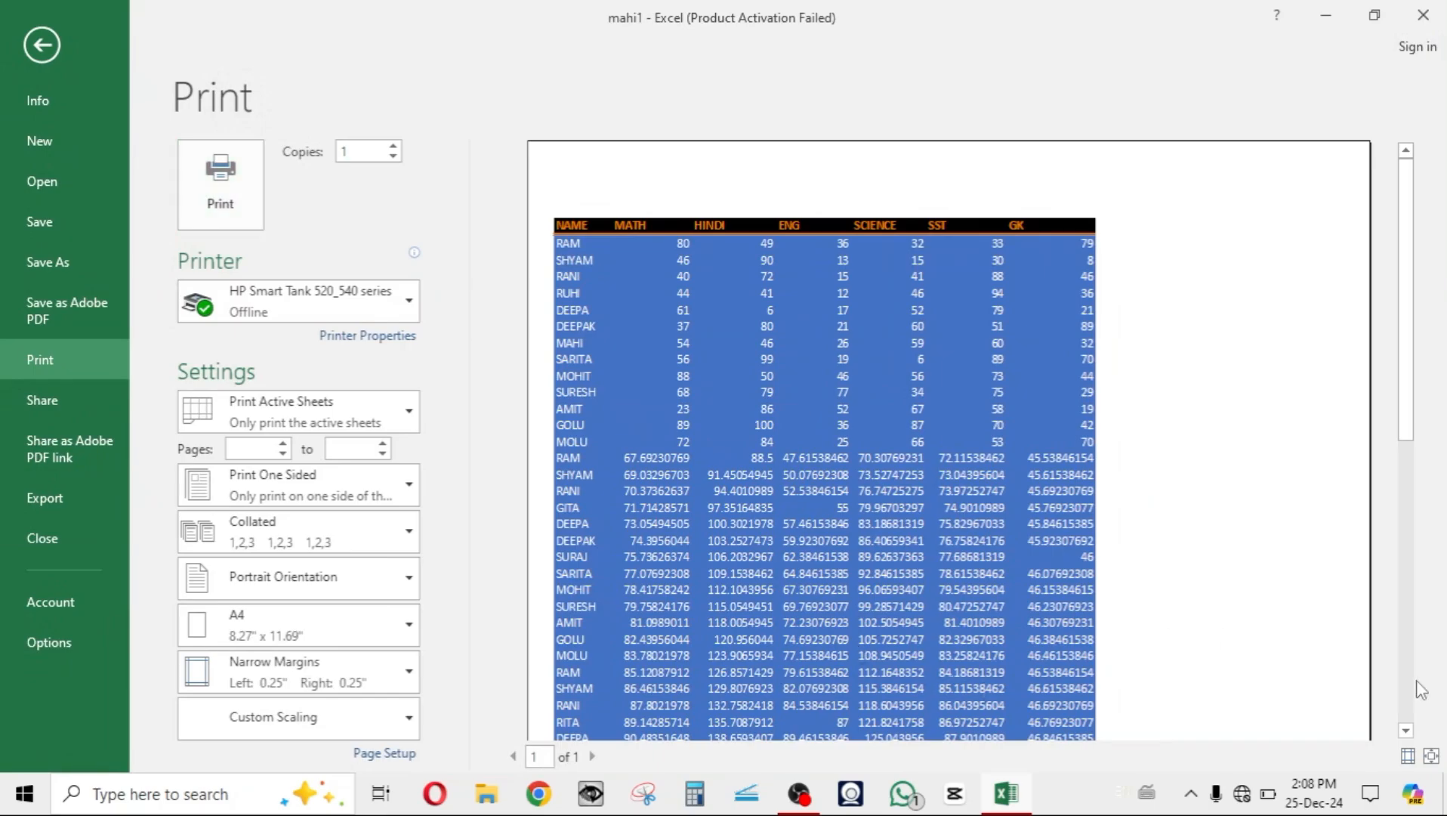
pyautogui.scroll(-5, 927, 714)
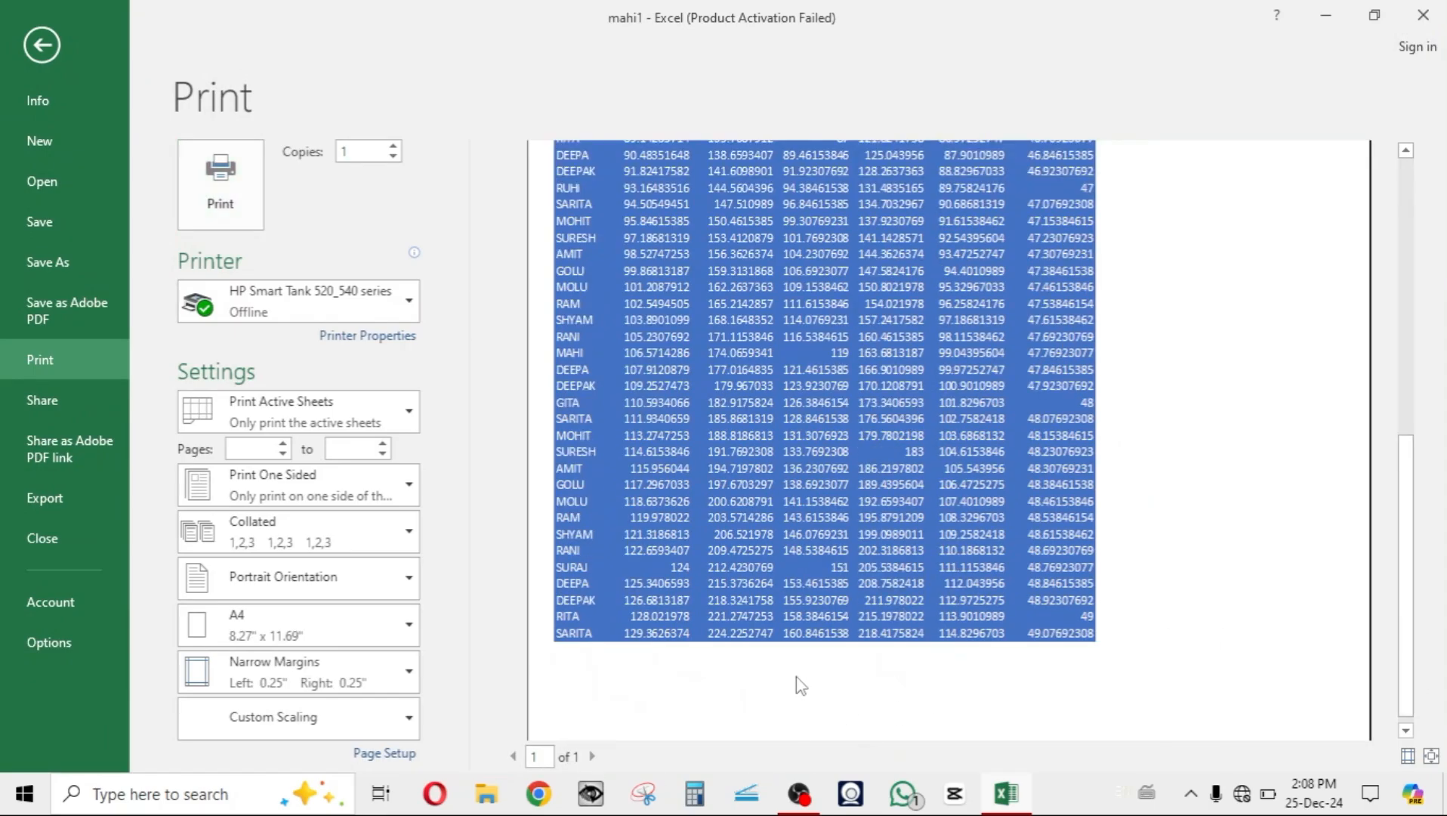
pyautogui.click(41, 44)
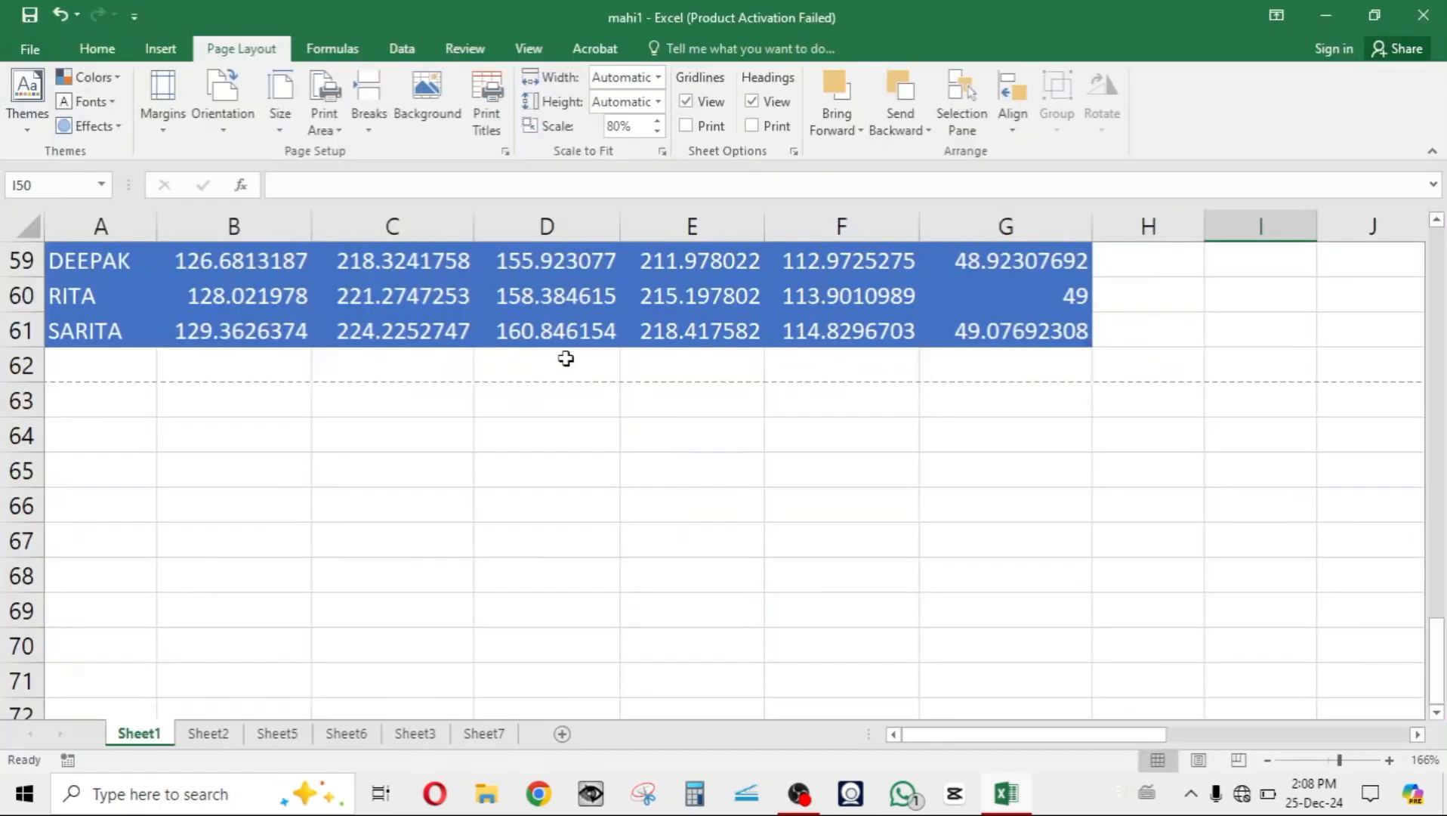
# - Restore the print scale to 100% and return to the start of the table at 120% zoom
pyautogui.click(656, 122)
pyautogui.click(604, 369)
pyautogui.click(601, 426)
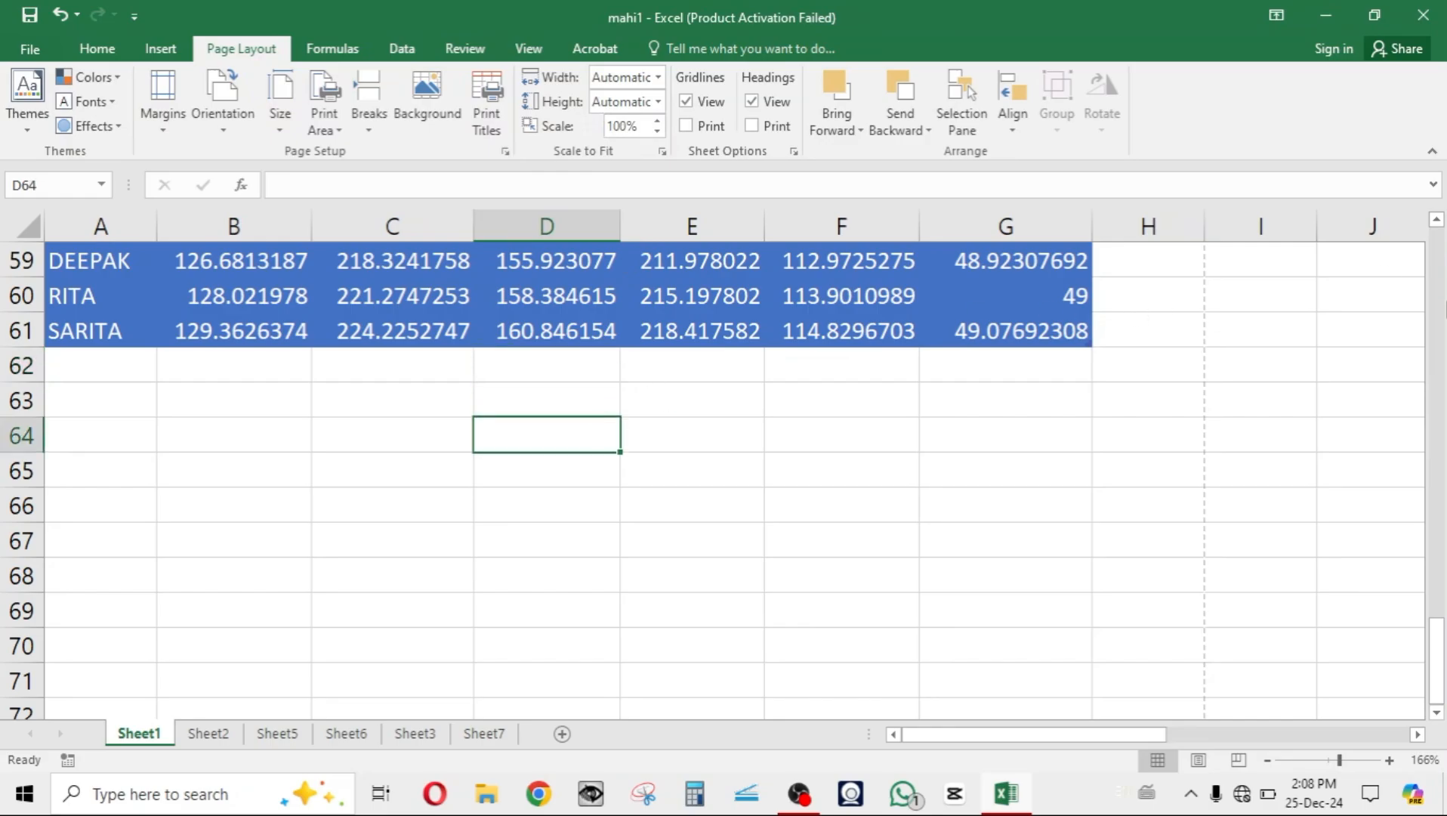
pyautogui.click(1438, 289)
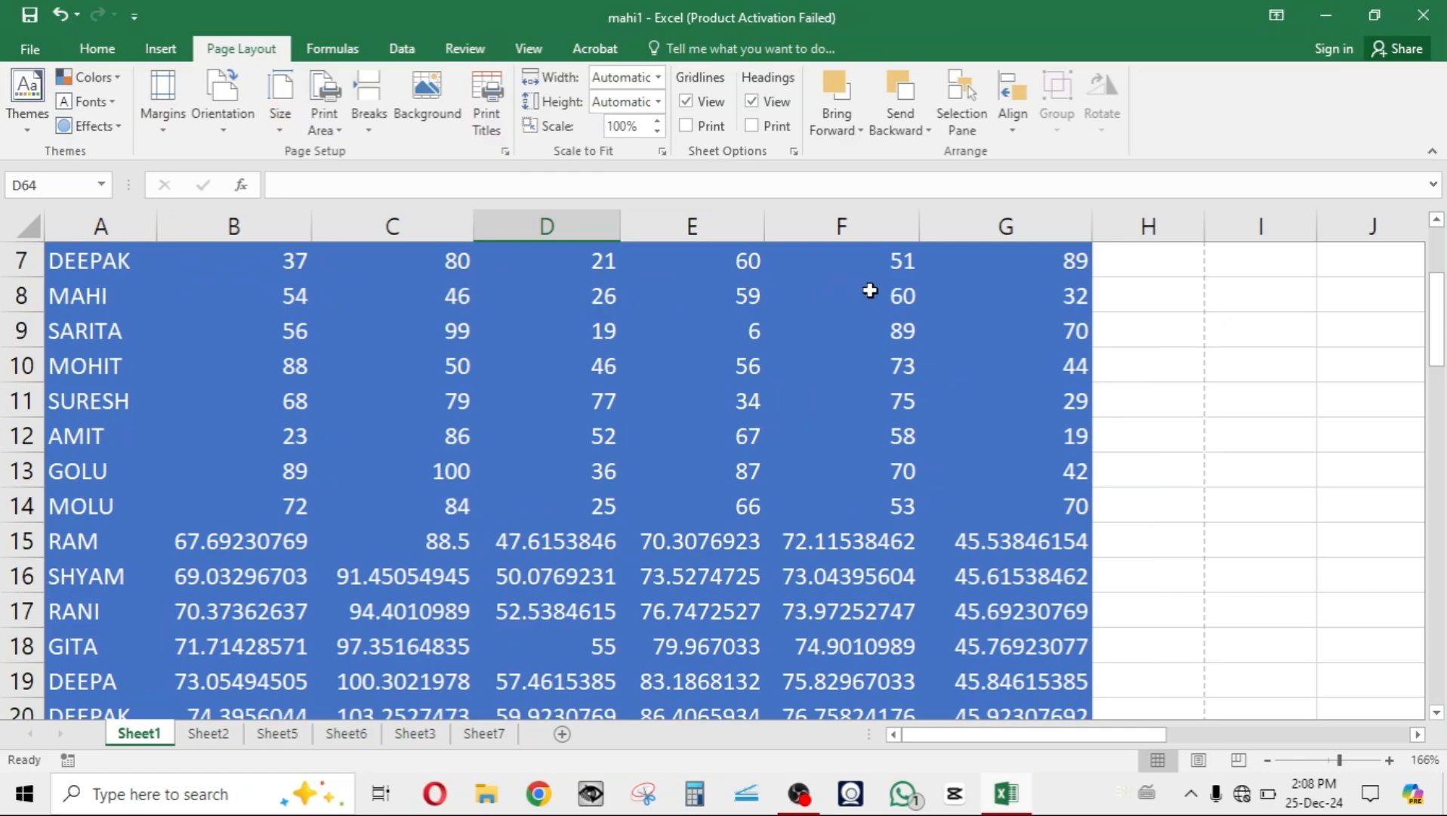
pyautogui.scroll(2, 1439, 276)
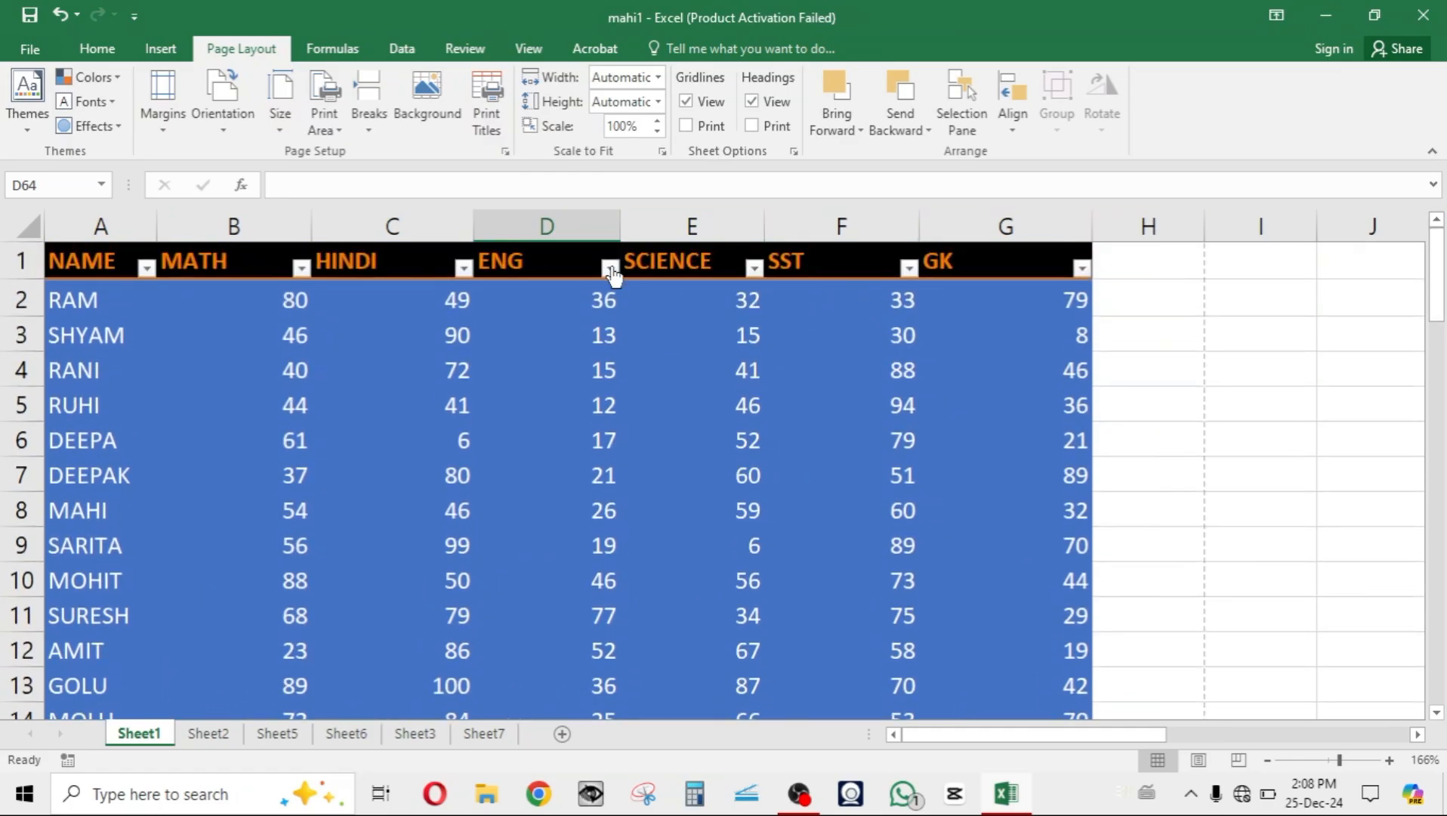
pyautogui.click(1268, 760)
pyautogui.click(1267, 760)
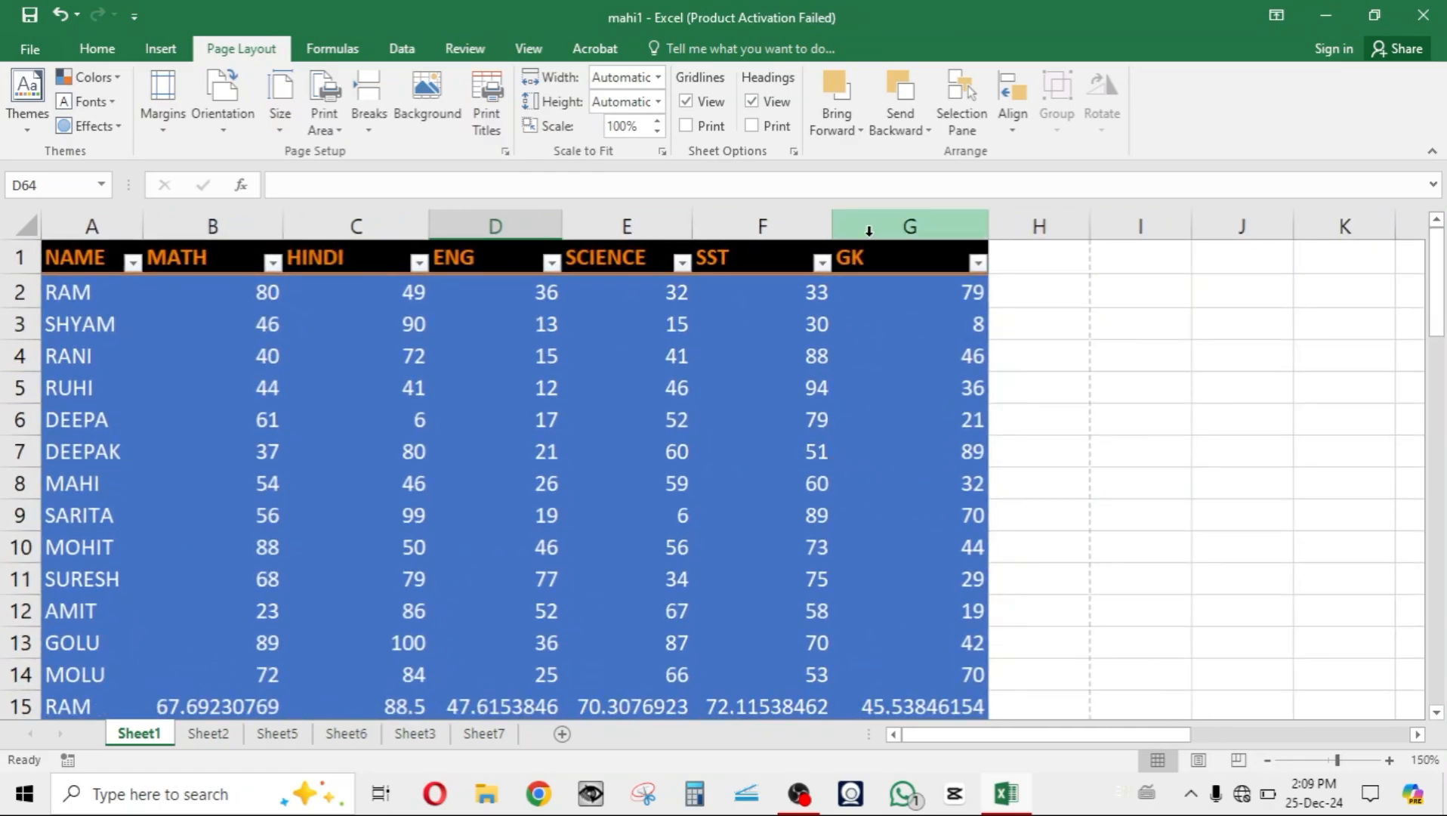
pyautogui.click(1268, 760)
pyautogui.click(1268, 760)
pyautogui.click(1267, 760)
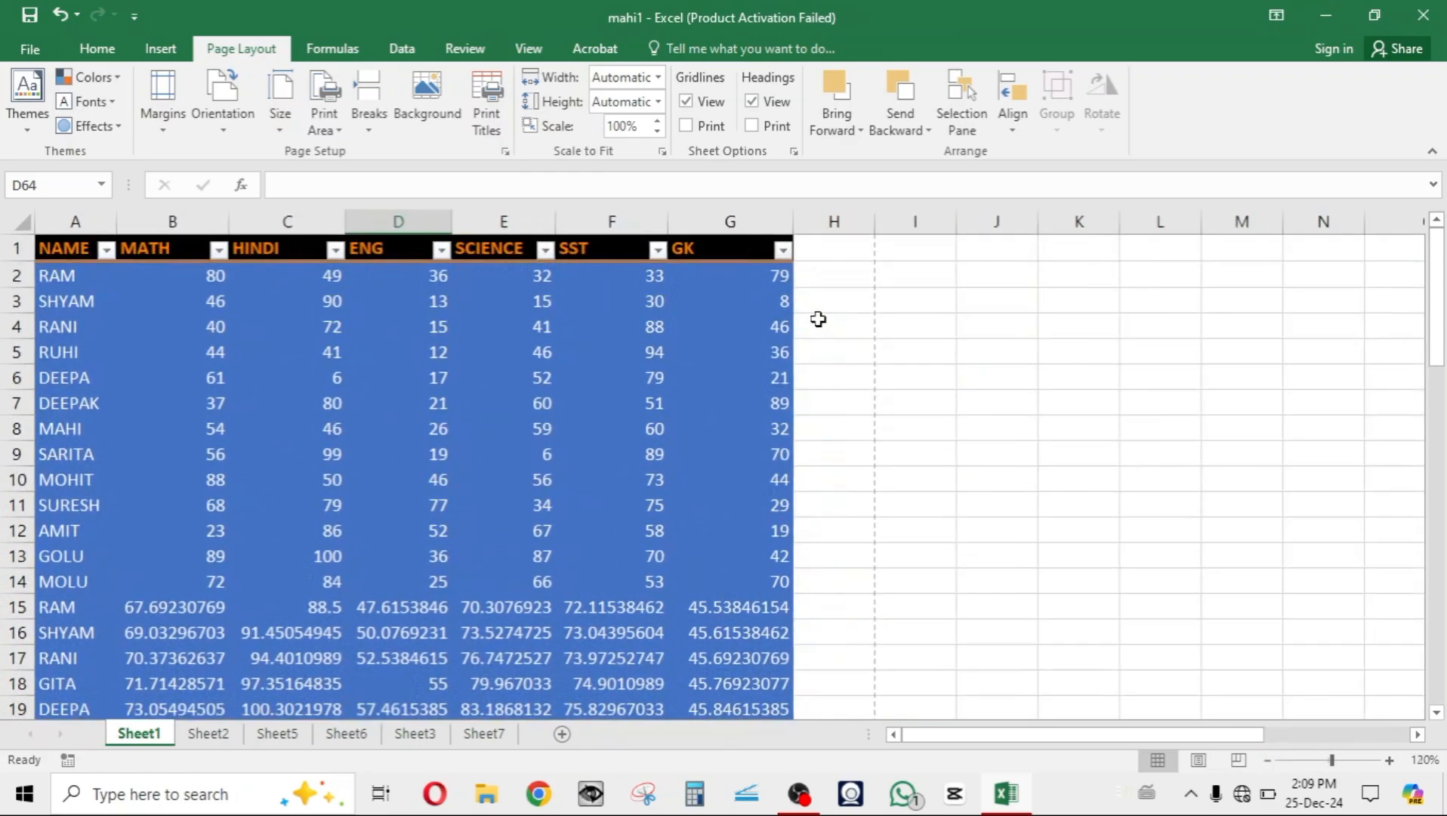
# - Set the print height to 1 page and check the fitted table in print preview
pyautogui.click(659, 78)
pyautogui.click(660, 78)
pyautogui.click(658, 101)
pyautogui.click(634, 147)
pyautogui.click(537, 321)
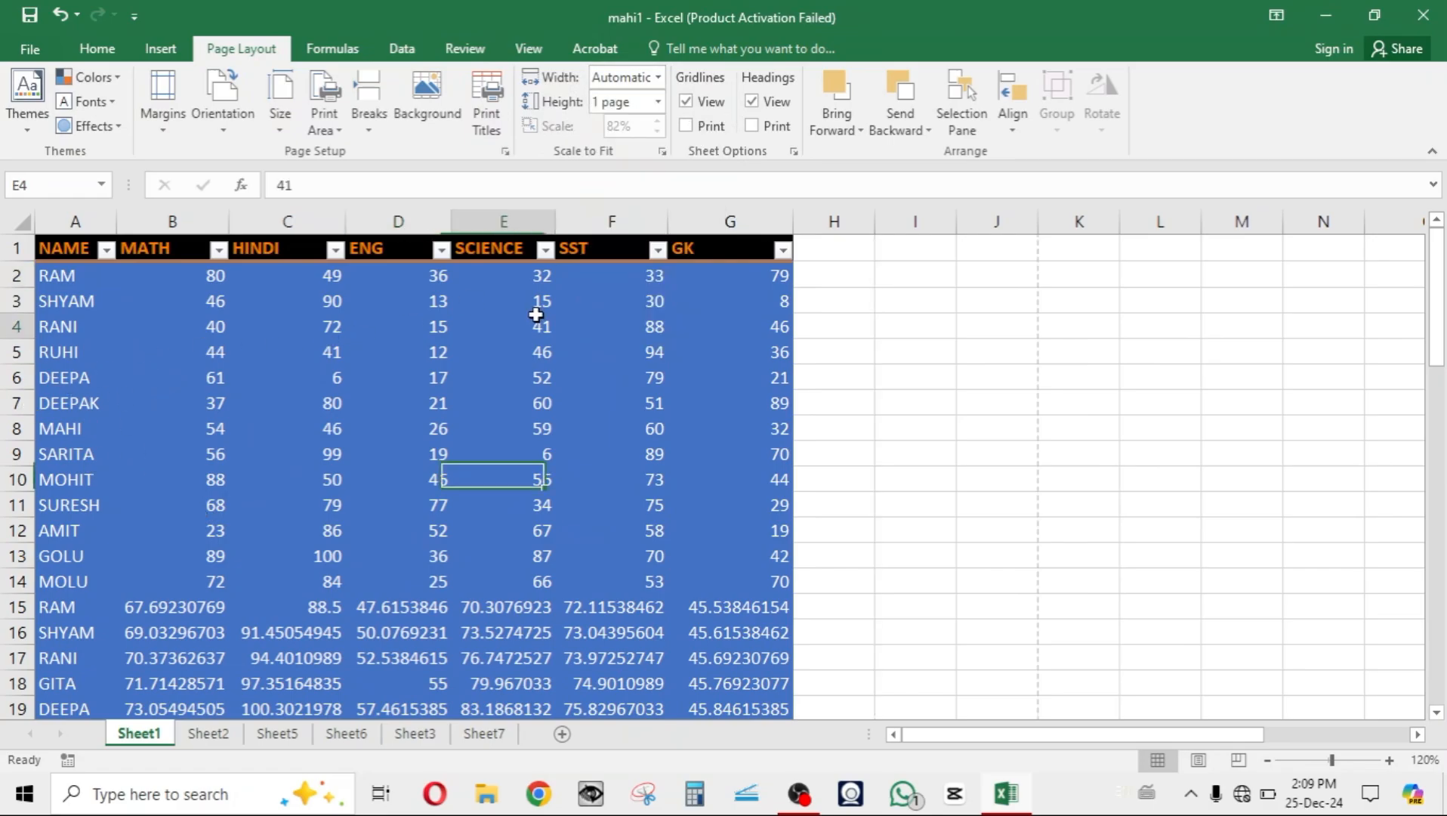
pyautogui.press('Left')
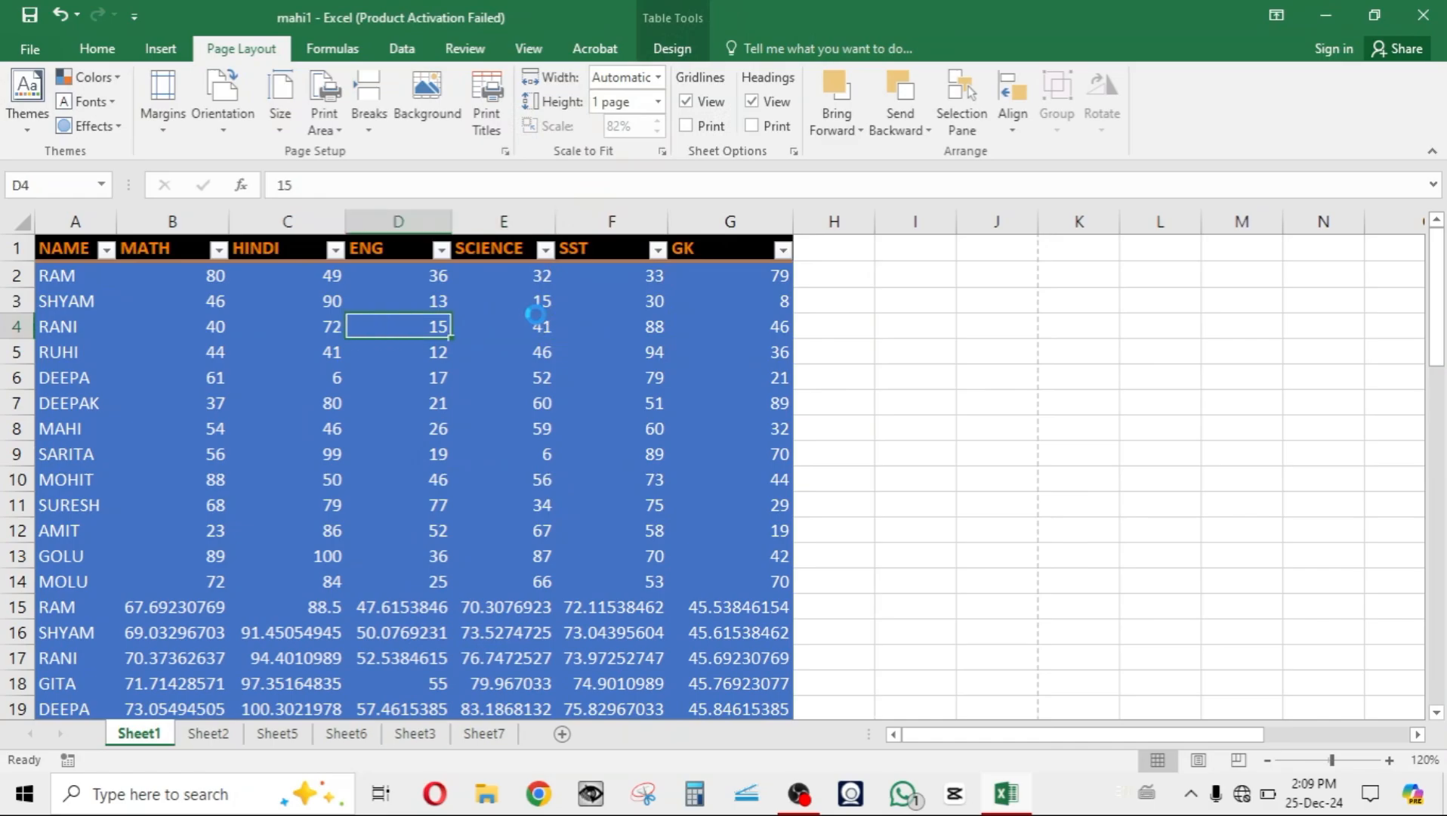
pyautogui.hotkey('ctrl', 'p')
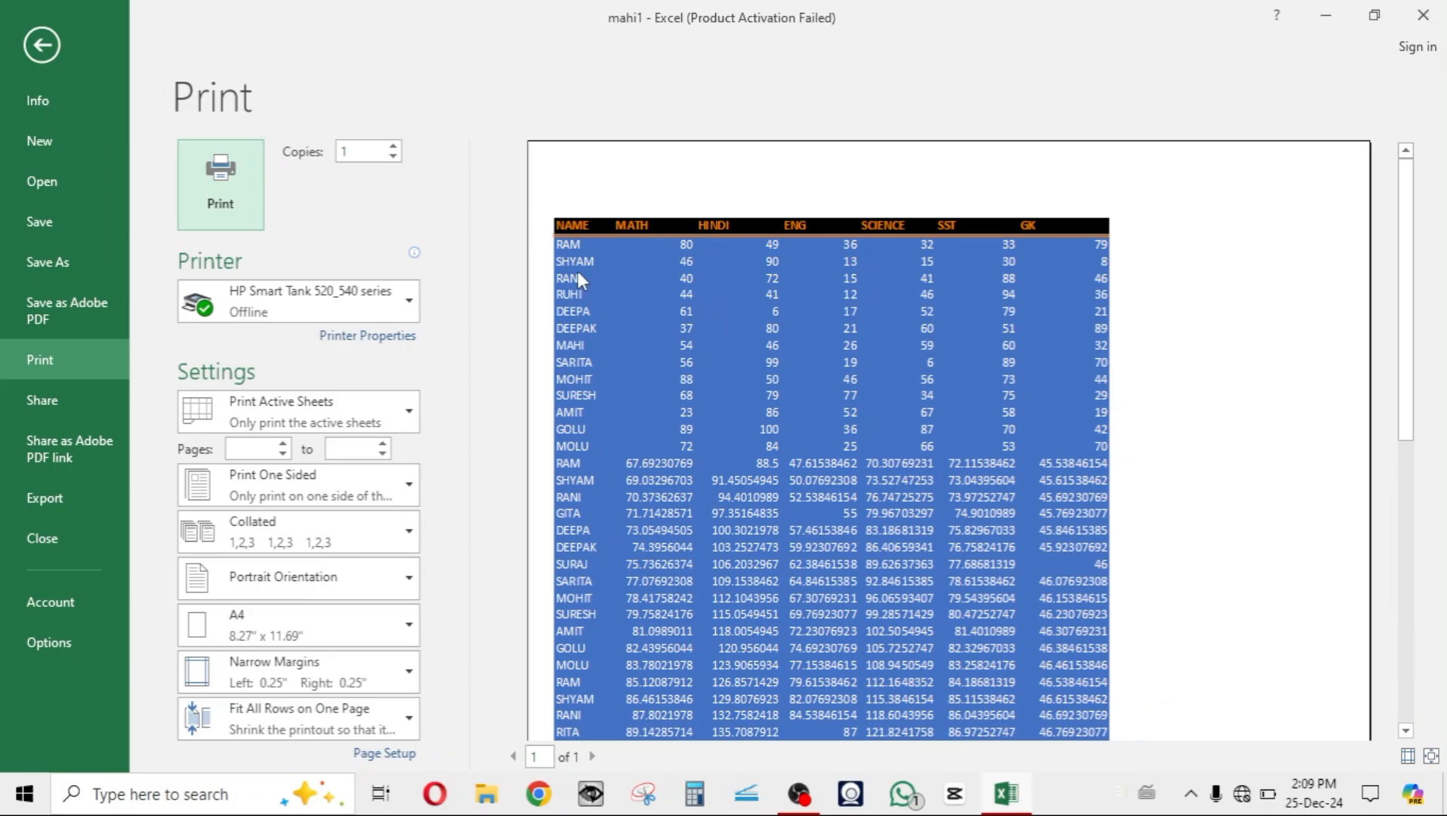
pyautogui.scroll(-5, 580, 279)
pyautogui.click(40, 47)
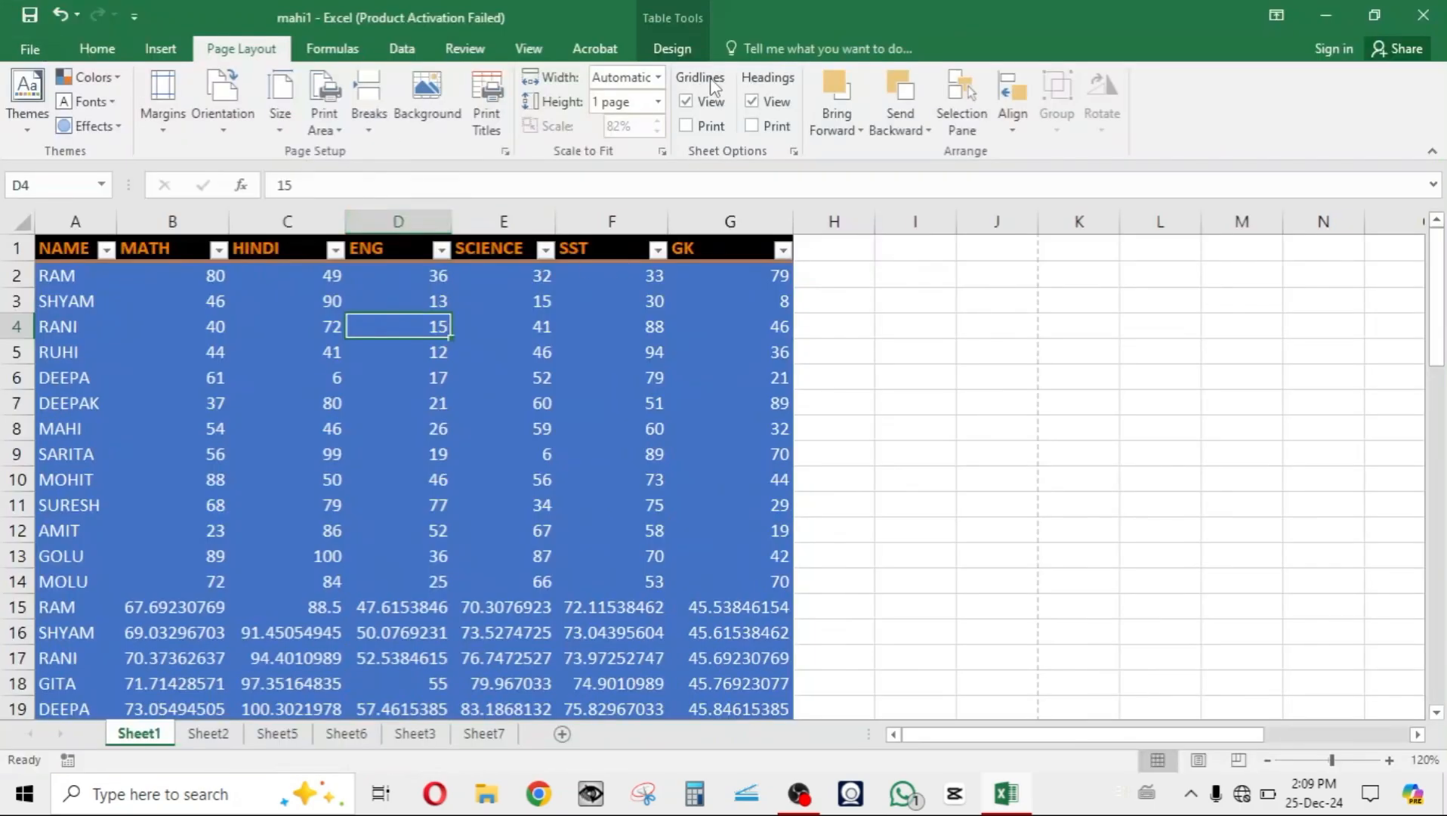
# - Try a print width of 1 page, and reset both the height and the width to Automatic
pyautogui.click(659, 77)
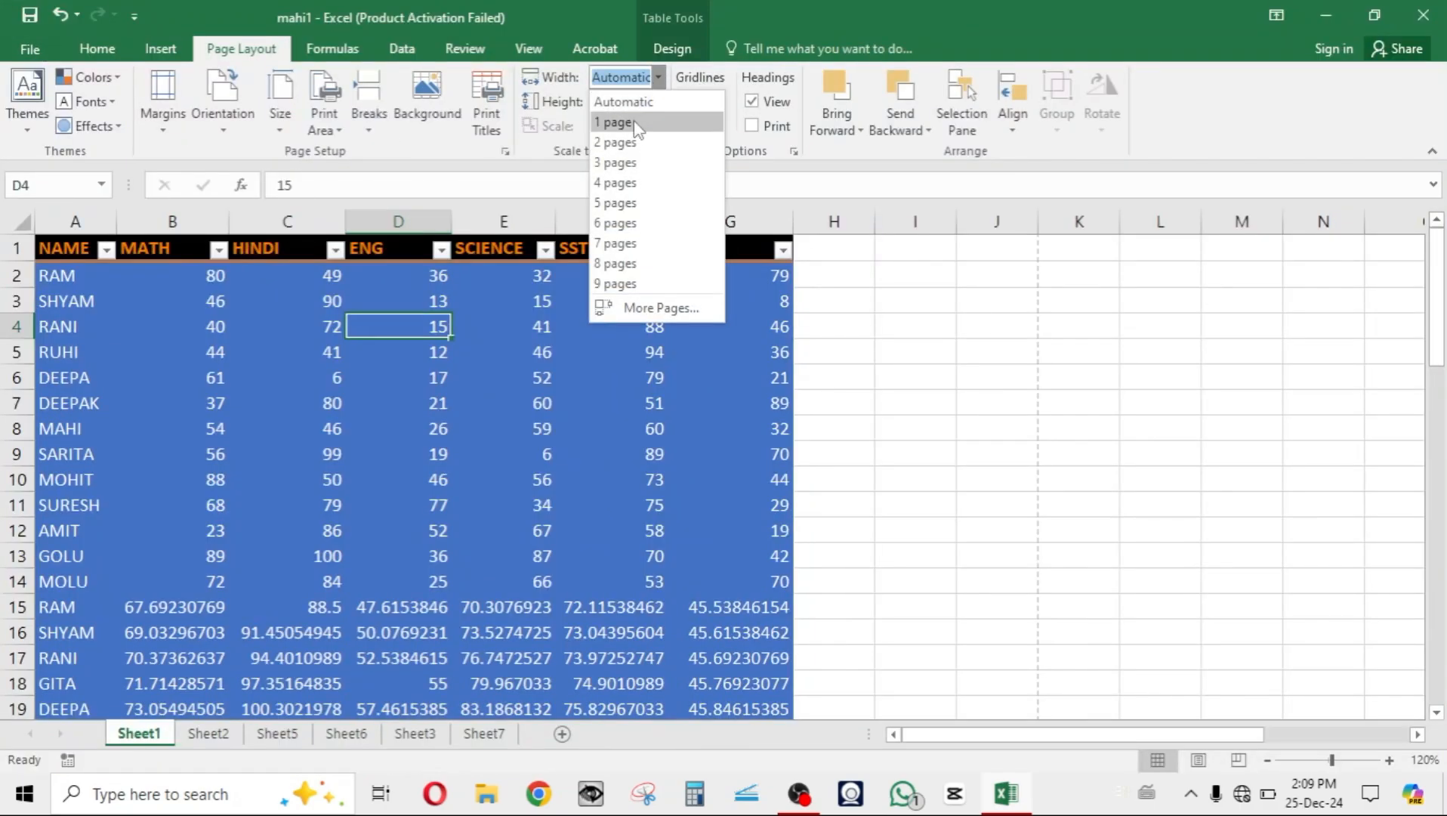
pyautogui.click(636, 124)
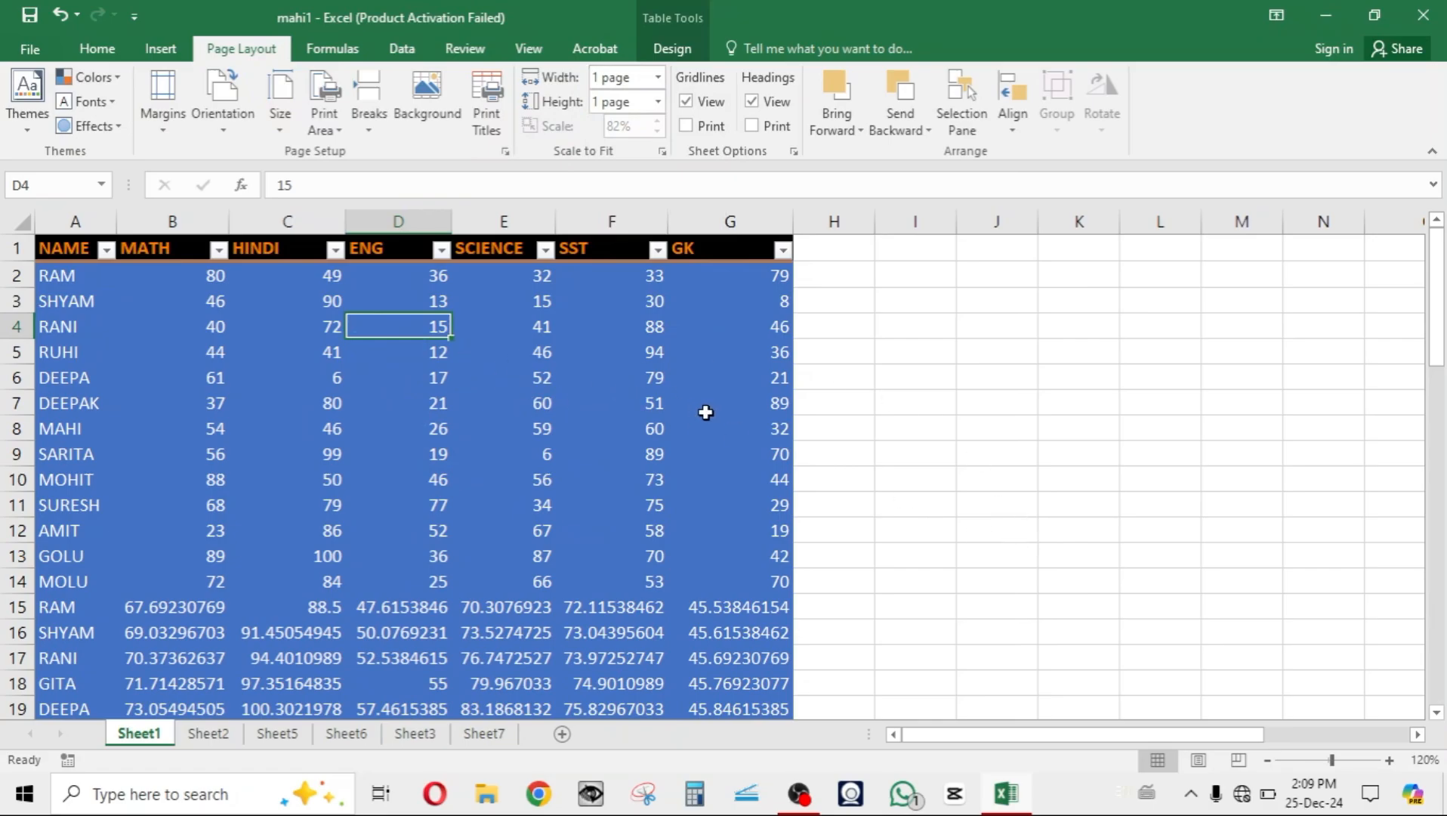
pyautogui.click(658, 101)
pyautogui.click(638, 115)
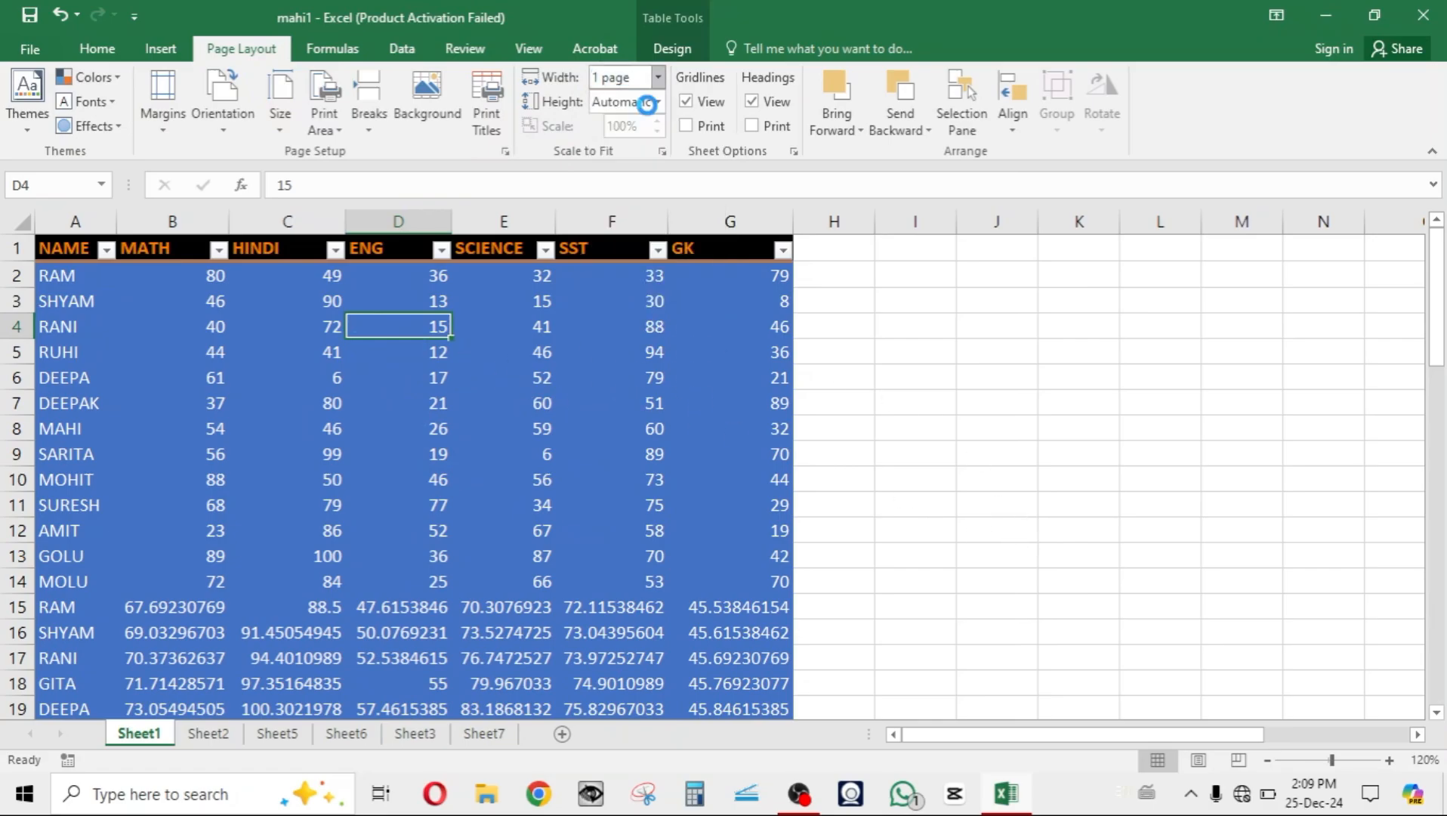
pyautogui.click(621, 421)
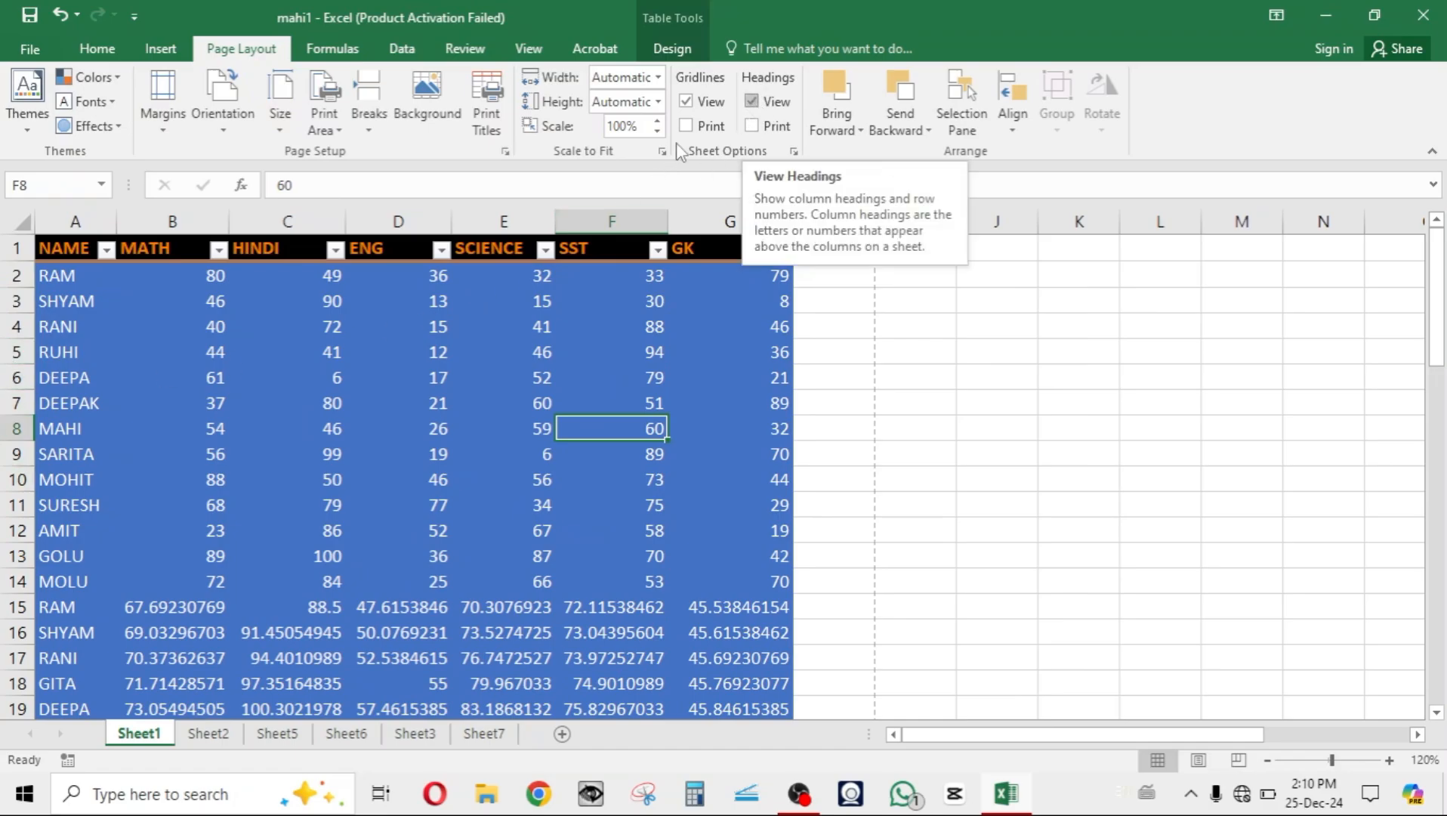
# - Hide the sheet's row and column headings and show them again
pyautogui.click(749, 101)
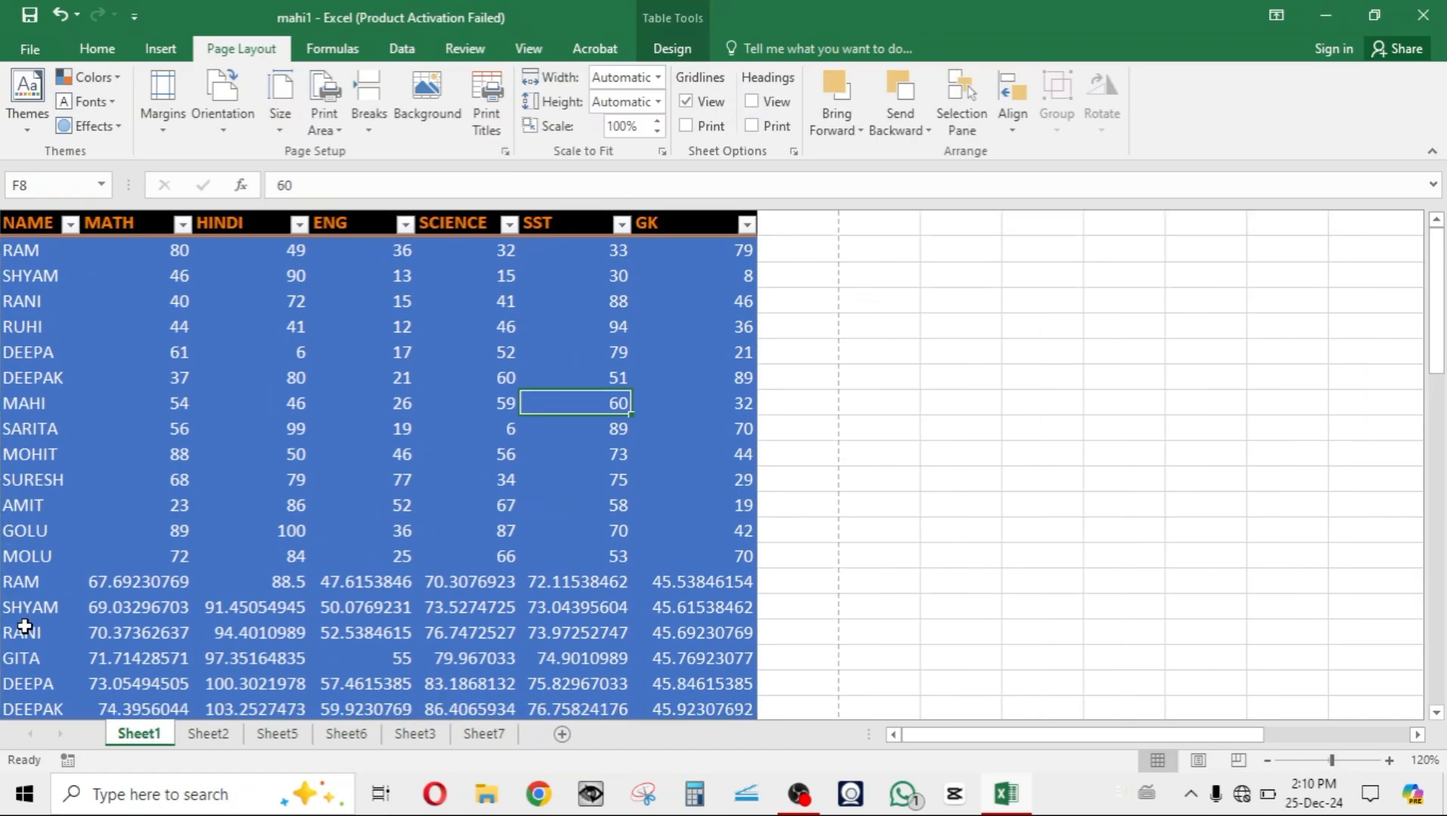
pyautogui.click(751, 103)
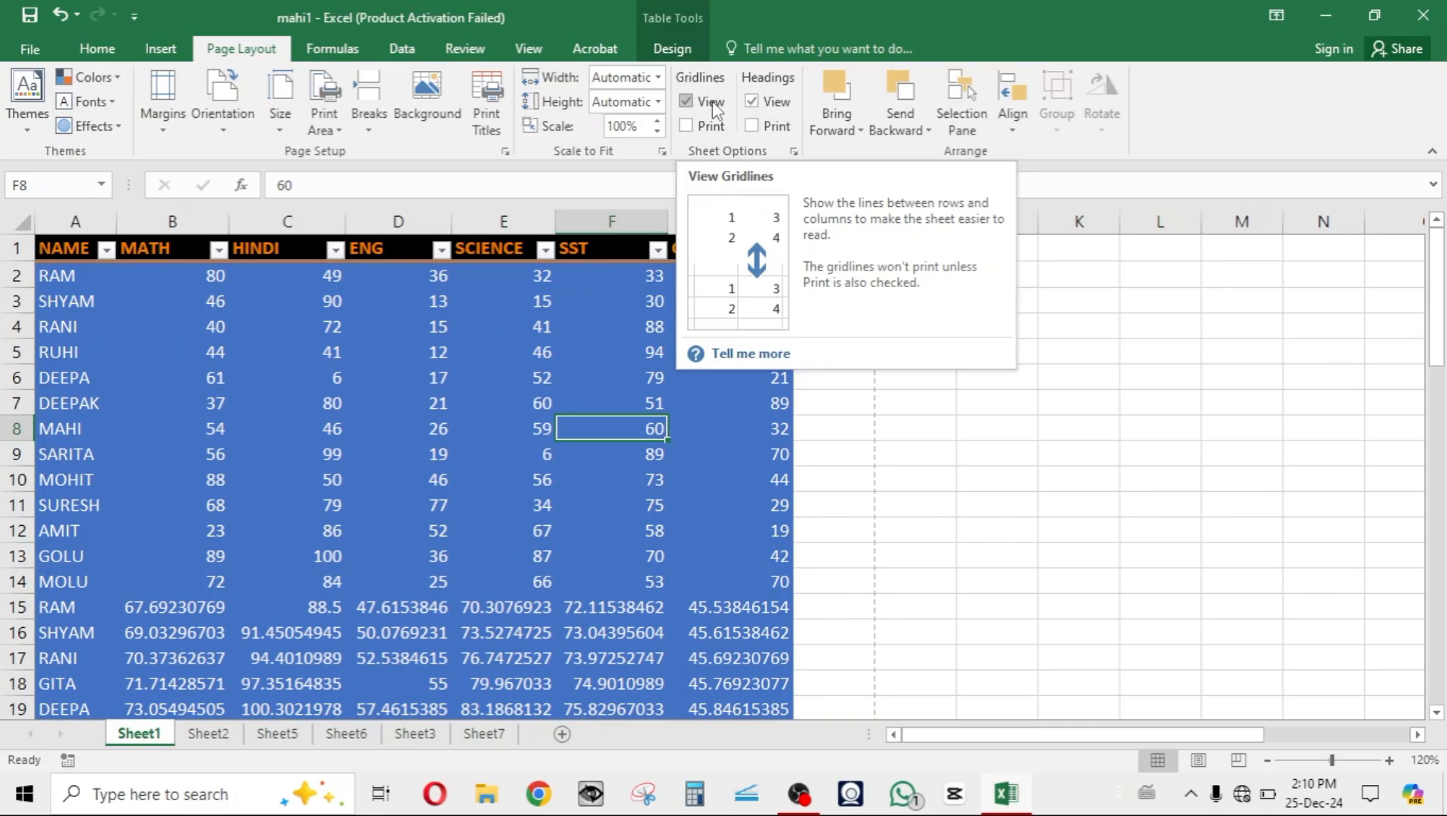
# - Hide the worksheet gridlines and inspect the empty cells beside the table
pyautogui.click(962, 396)
pyautogui.click(1044, 419)
pyautogui.click(1089, 476)
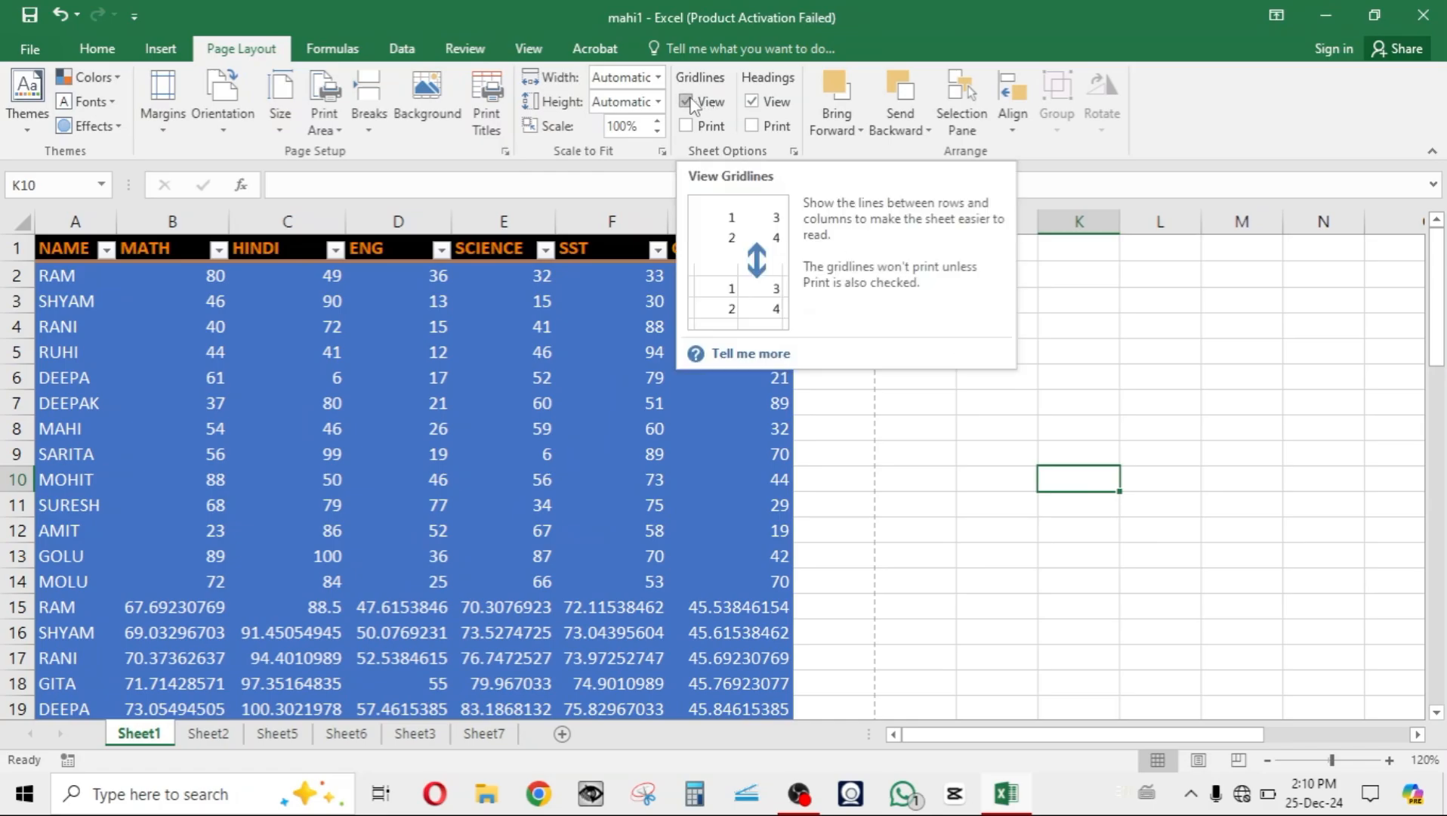
pyautogui.click(688, 101)
pyautogui.click(949, 452)
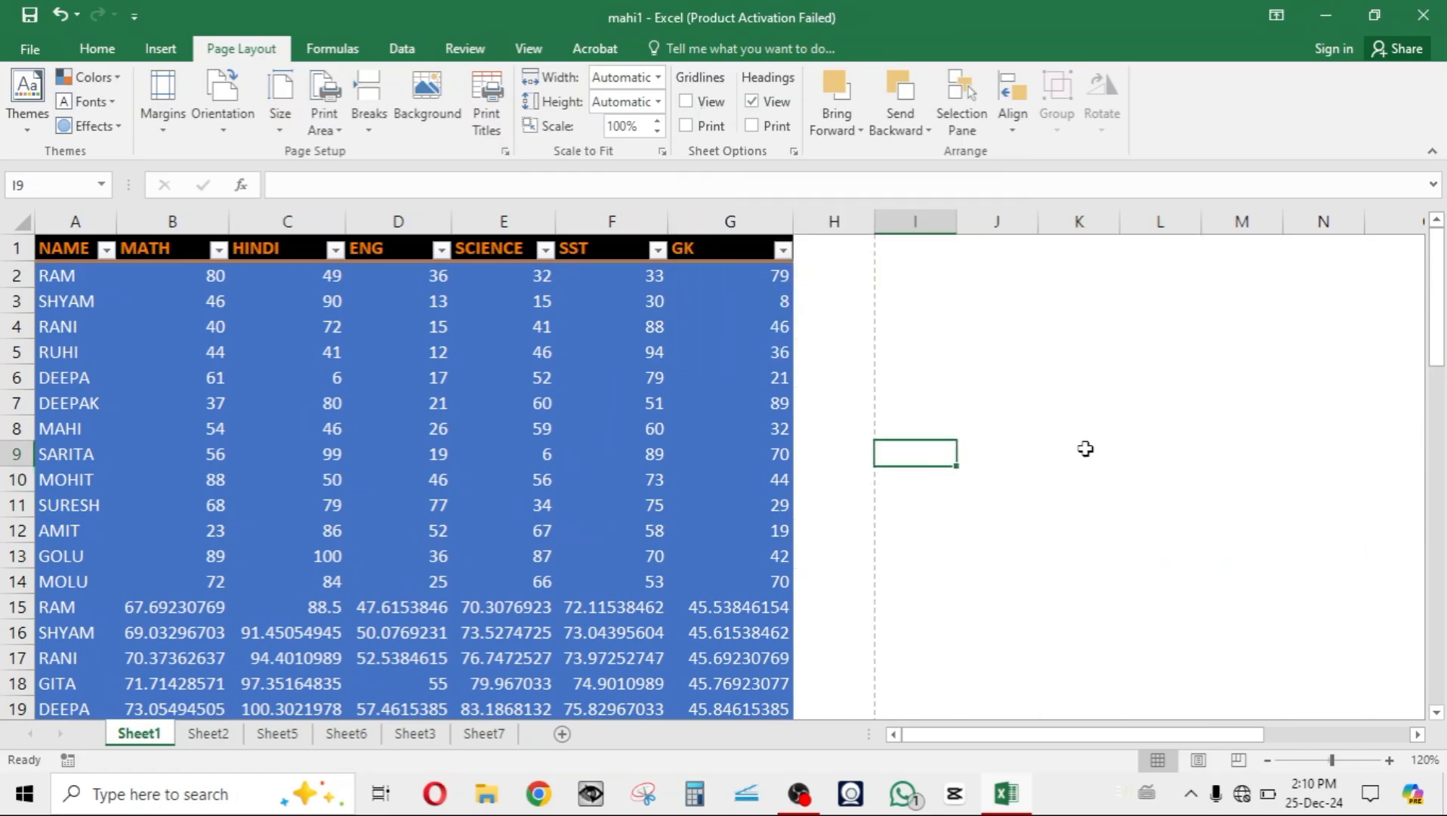
pyautogui.click(1190, 548)
pyautogui.click(1183, 634)
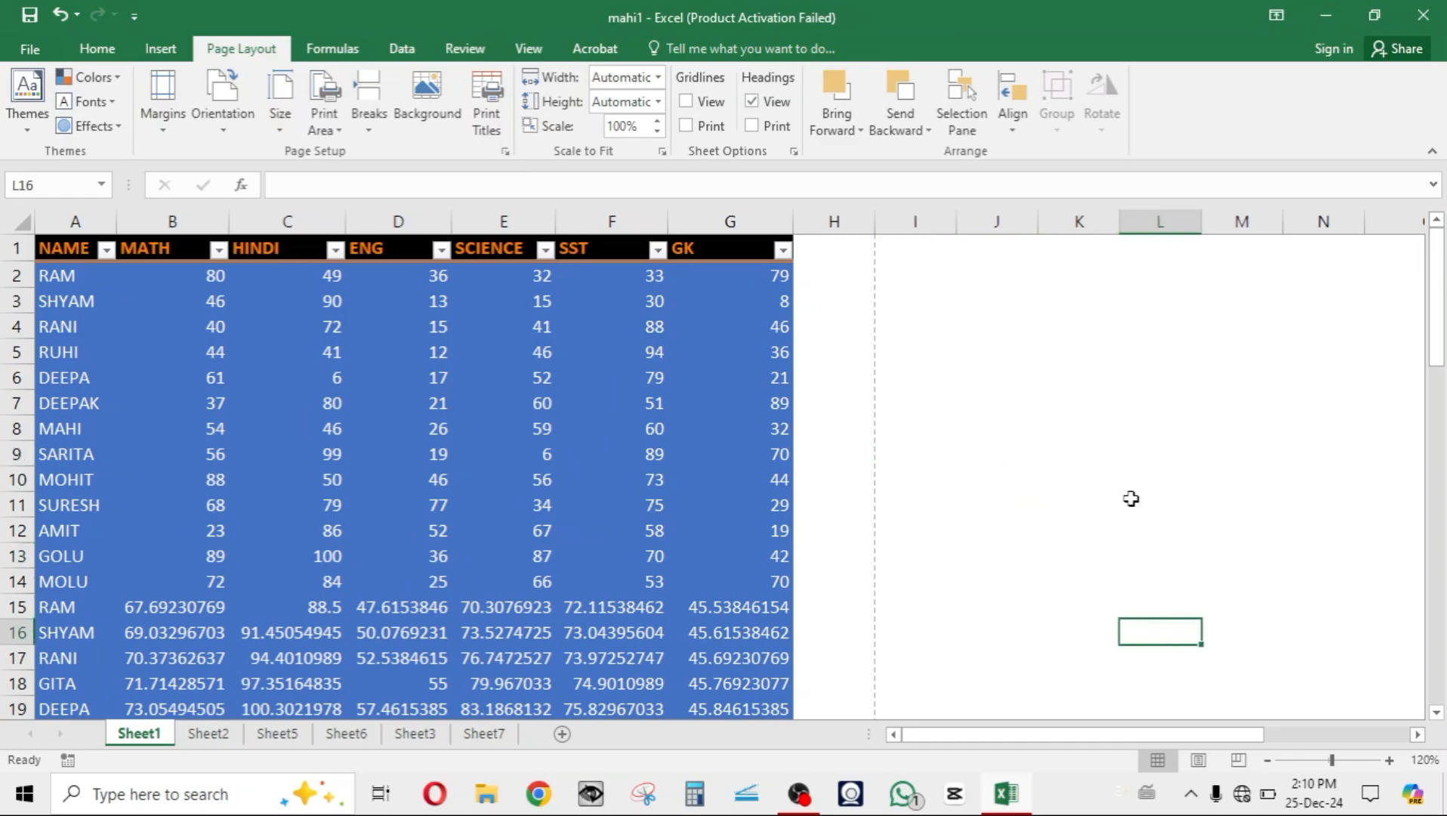
pyautogui.click(1115, 478)
pyautogui.click(1175, 373)
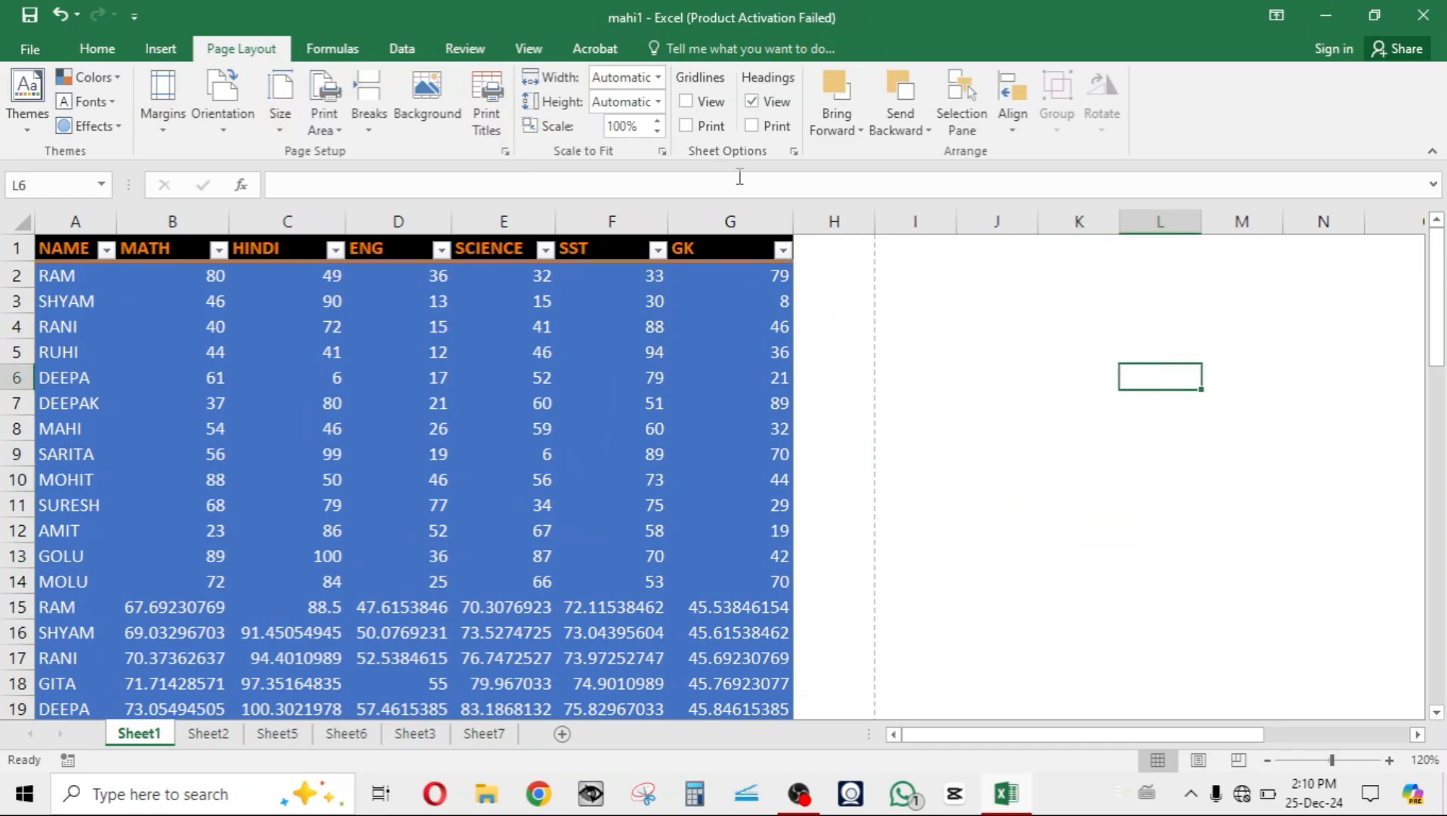
# - Show the worksheet gridlines again and inspect the empty cells beside the table
pyautogui.click(687, 101)
pyautogui.click(1053, 270)
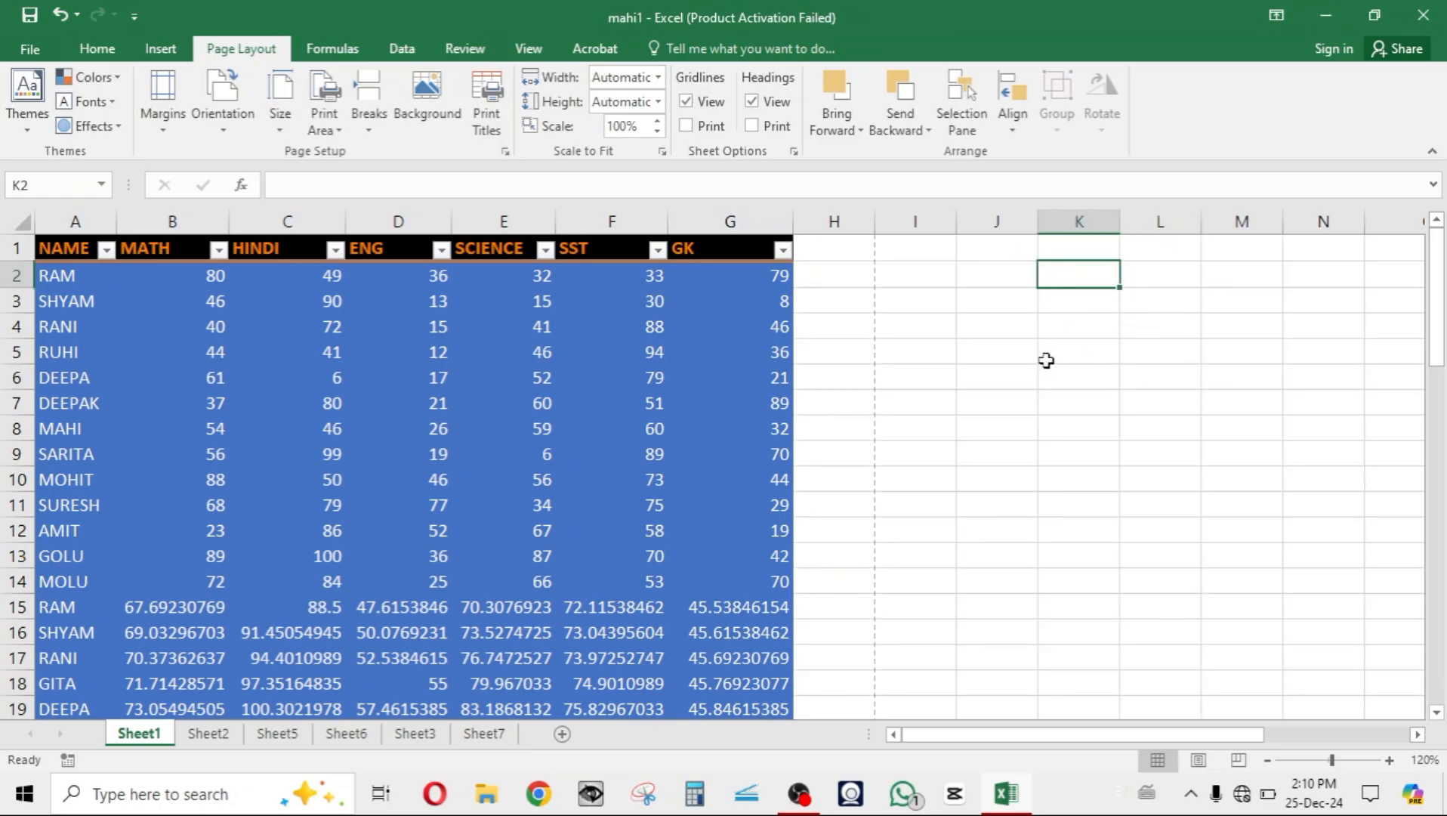
pyautogui.click(1083, 380)
pyautogui.click(1064, 535)
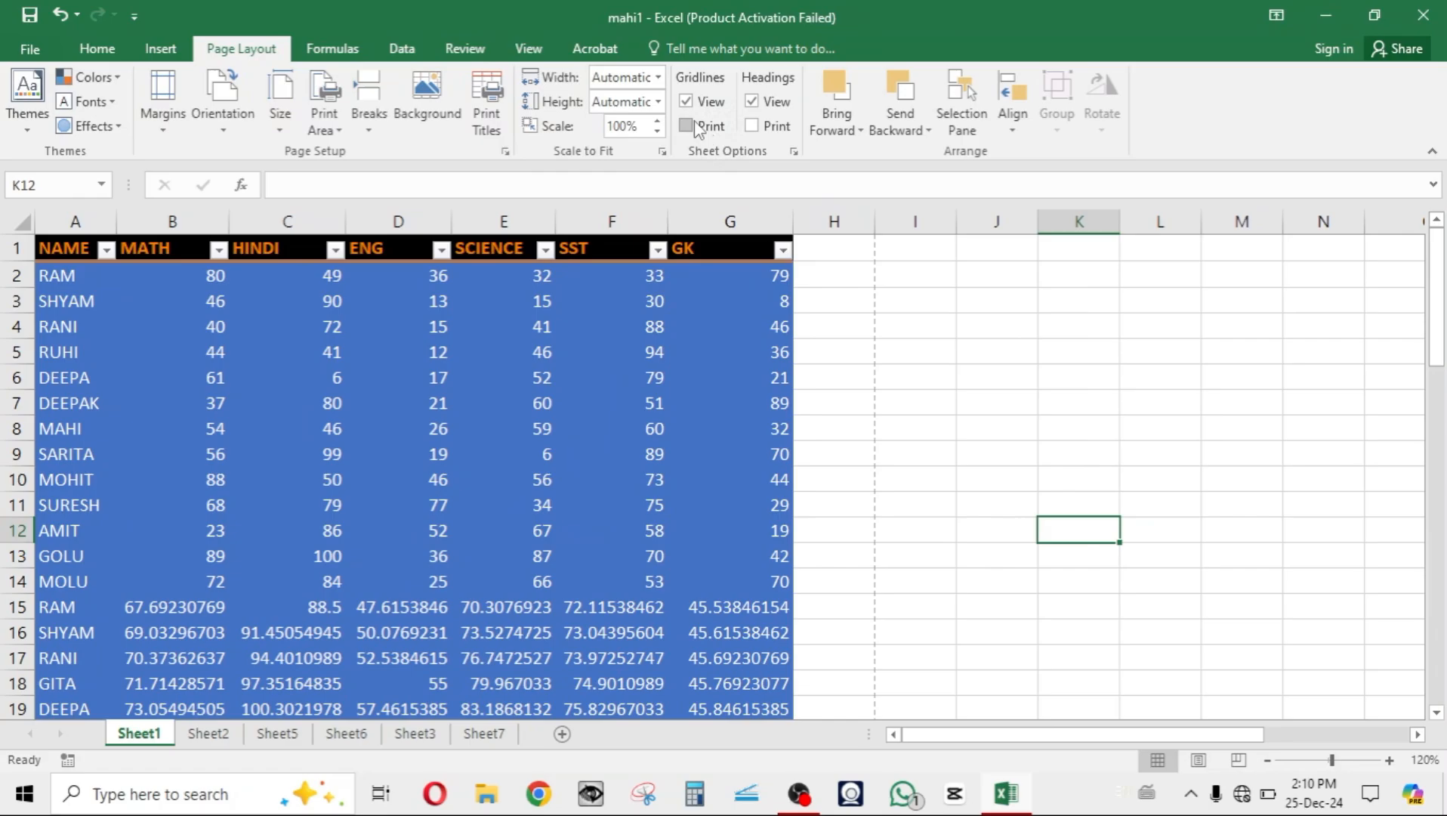
pyautogui.click(986, 298)
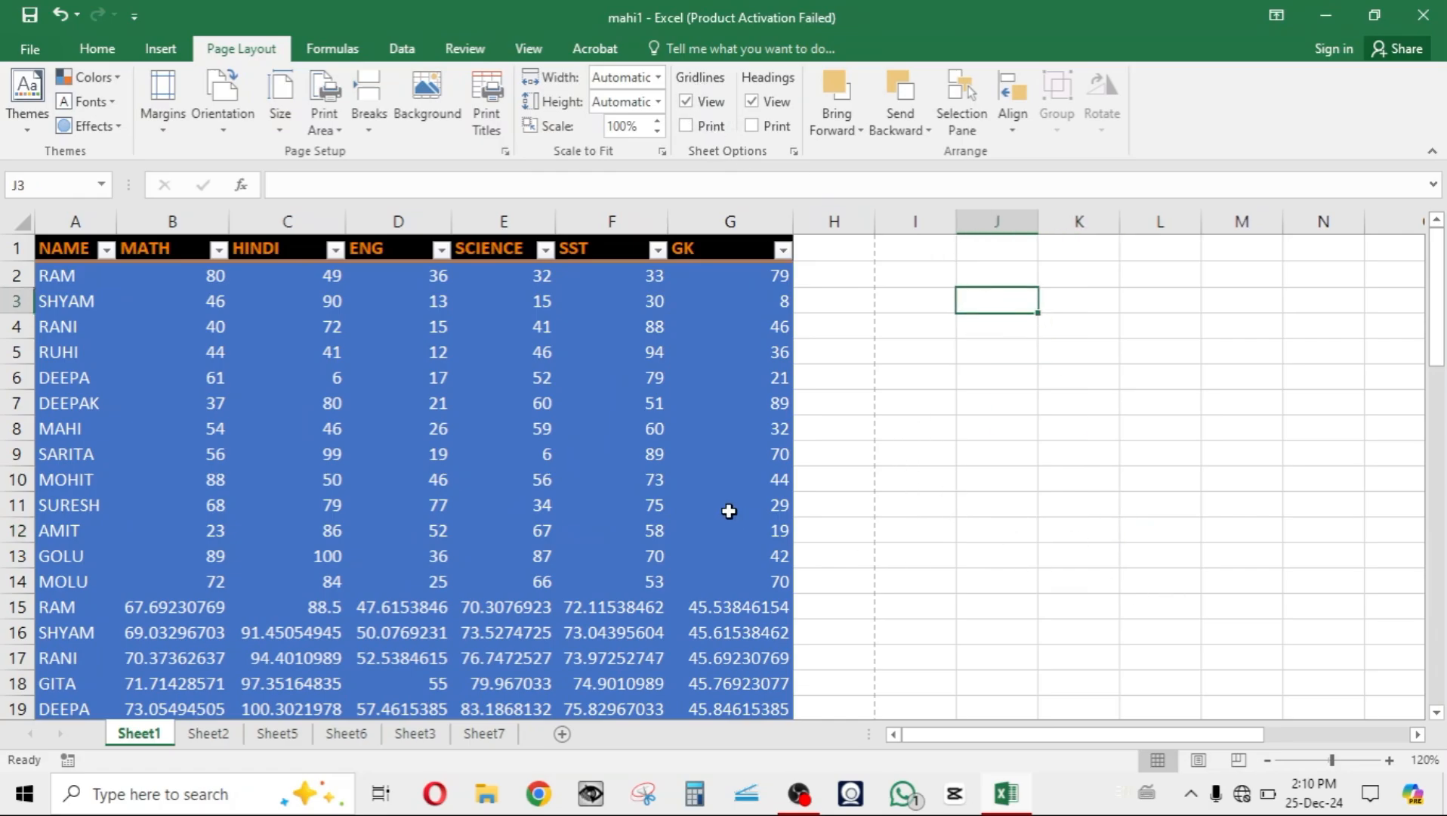
# - Turn on printing of the worksheet gridlines and check the first page in the print preview
pyautogui.click(683, 126)
pyautogui.hotkey('ctrl', 'p')
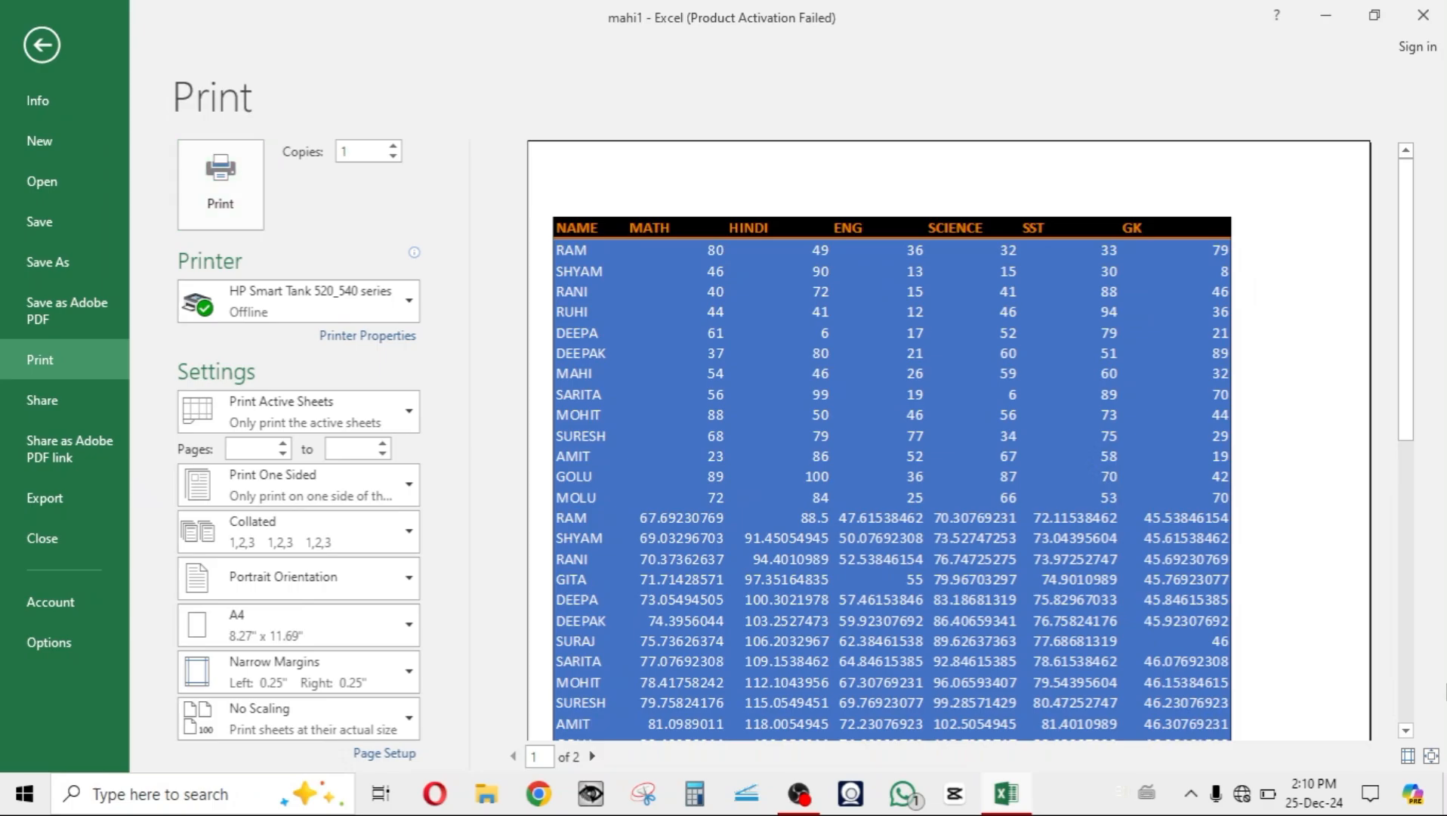
pyautogui.click(1404, 689)
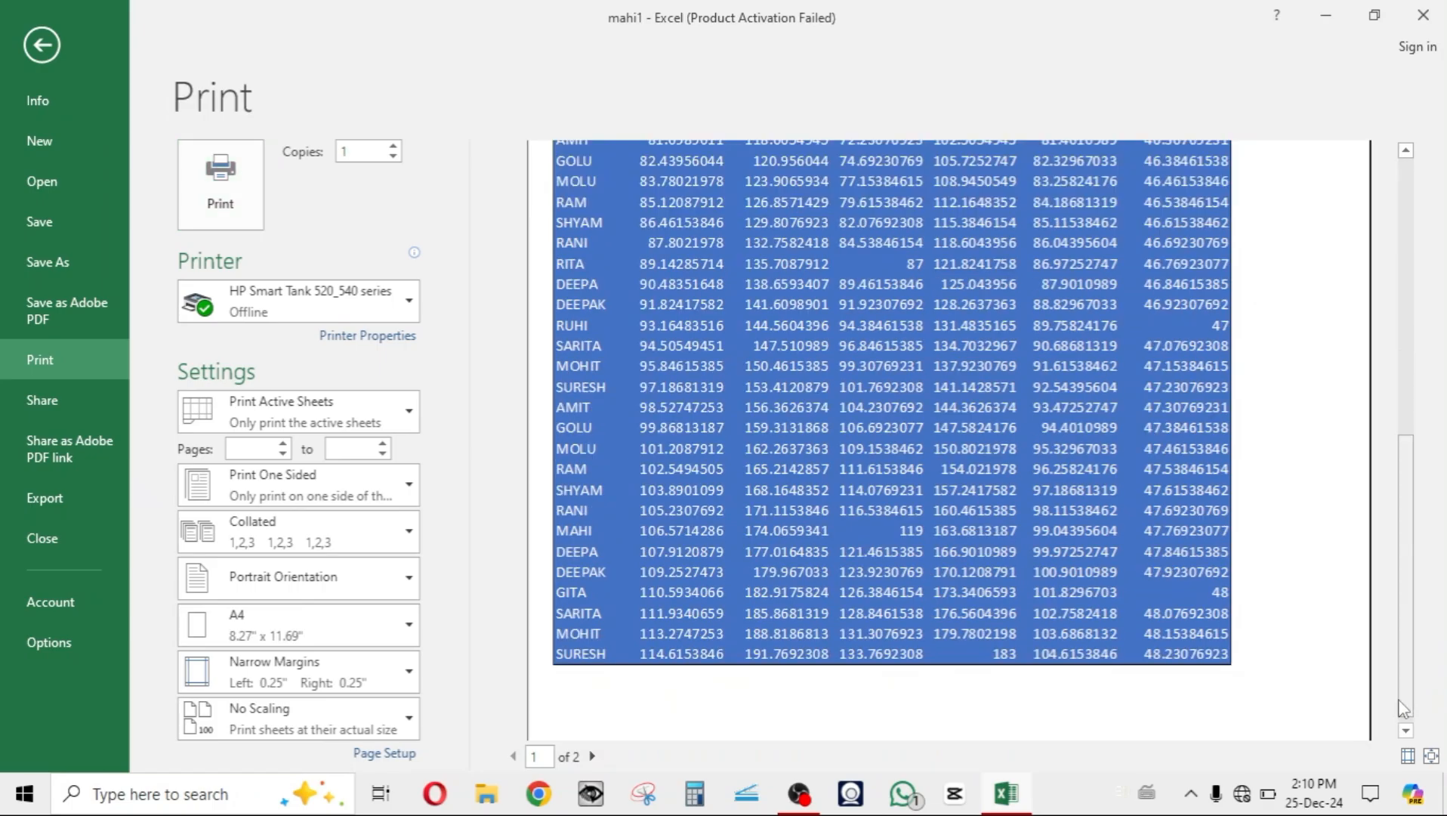
pyautogui.press('Escape')
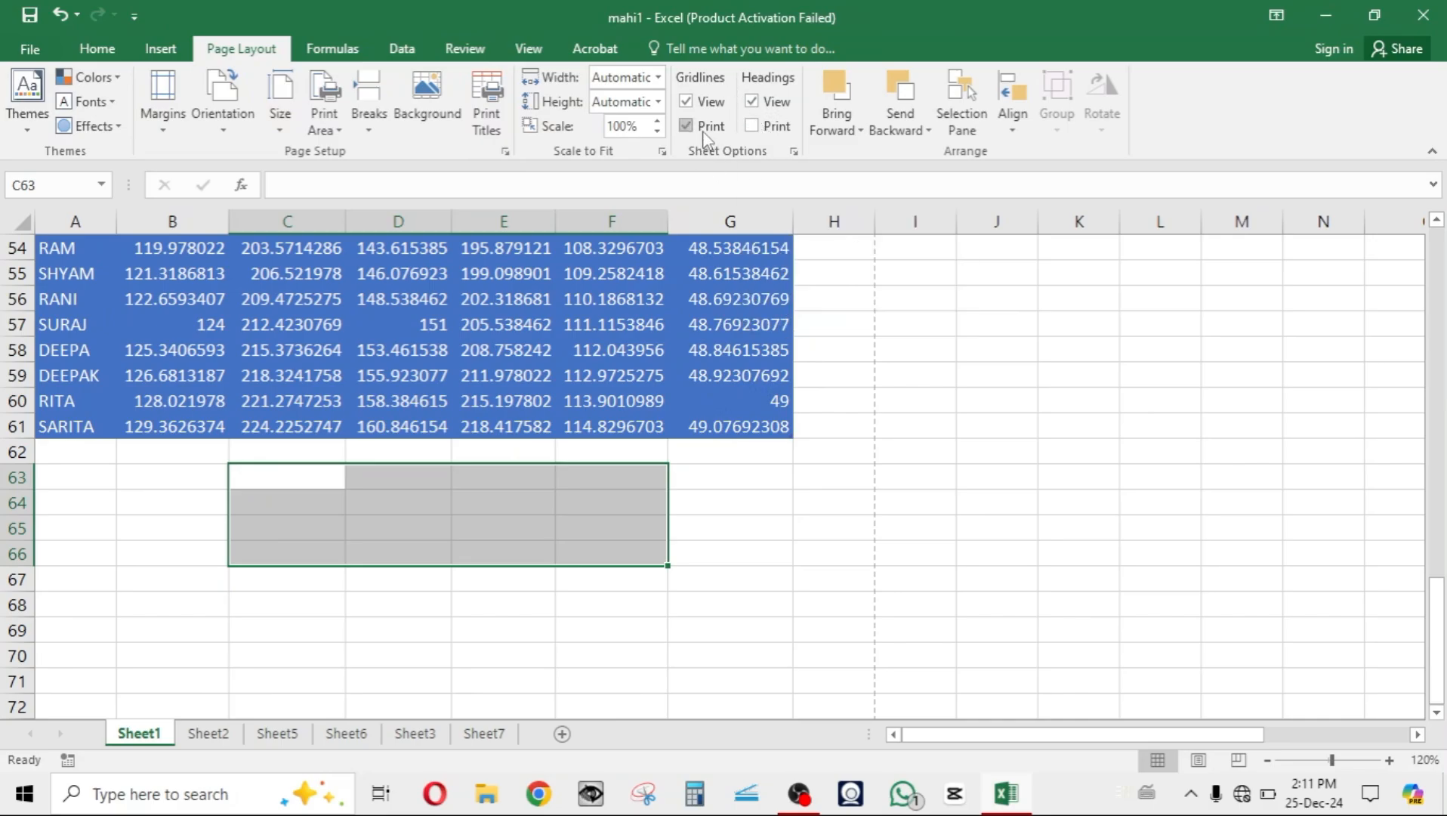
# - Turn on printing of the row and column headings and check the first page in the print preview
pyautogui.click(751, 126)
pyautogui.hotkey('ctrl', 'p')
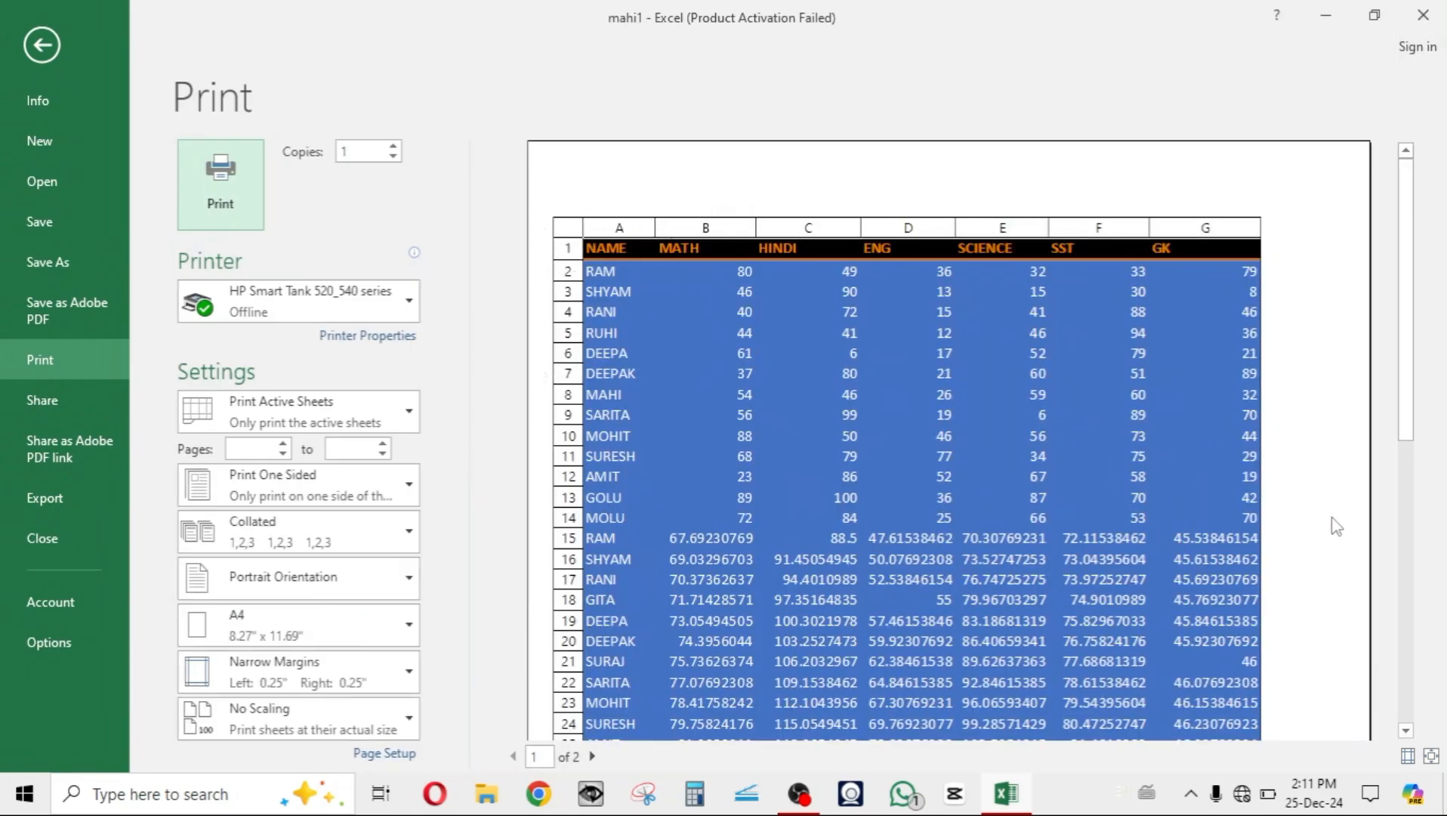
pyautogui.click(1410, 675)
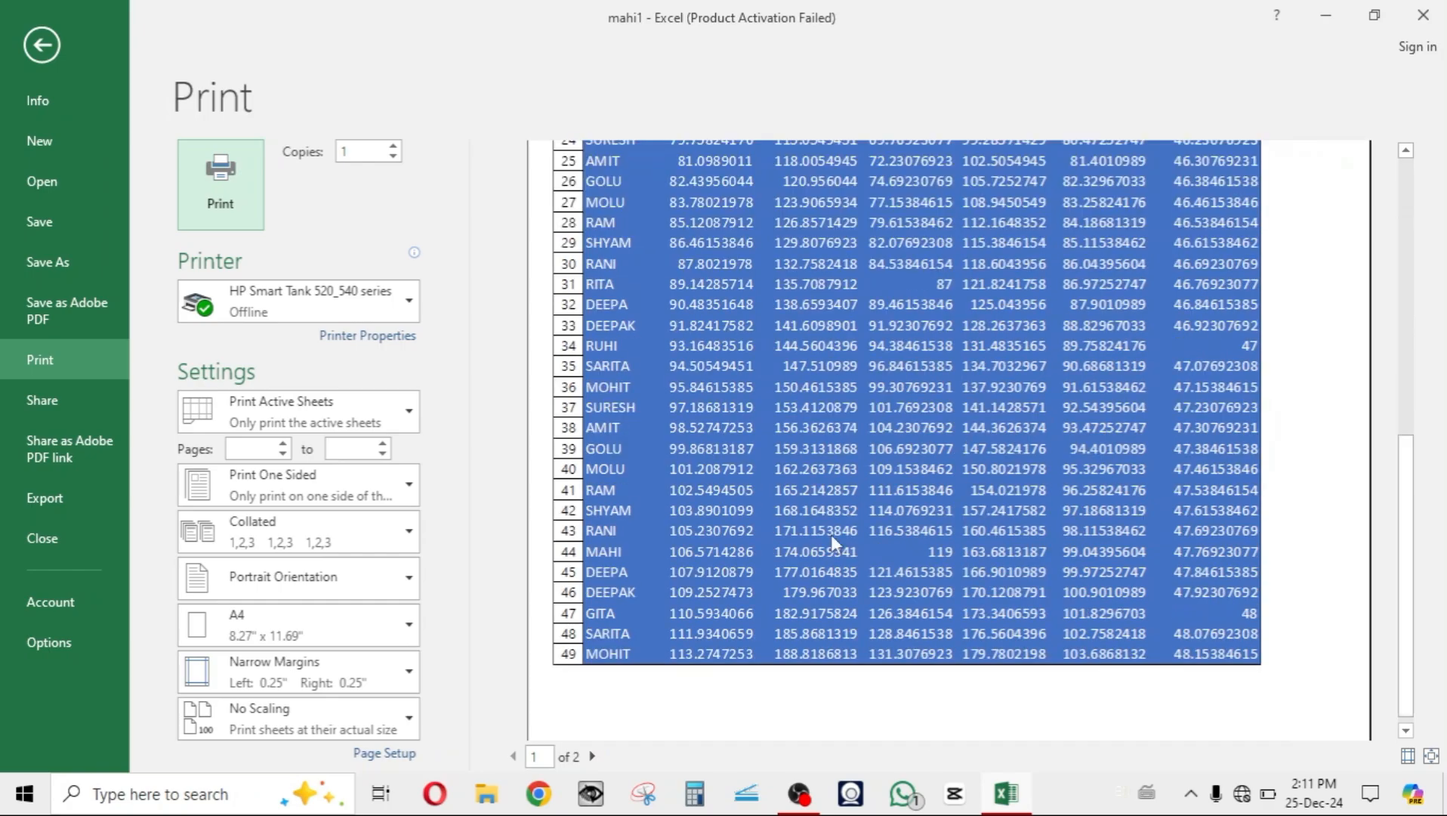
pyautogui.click(46, 41)
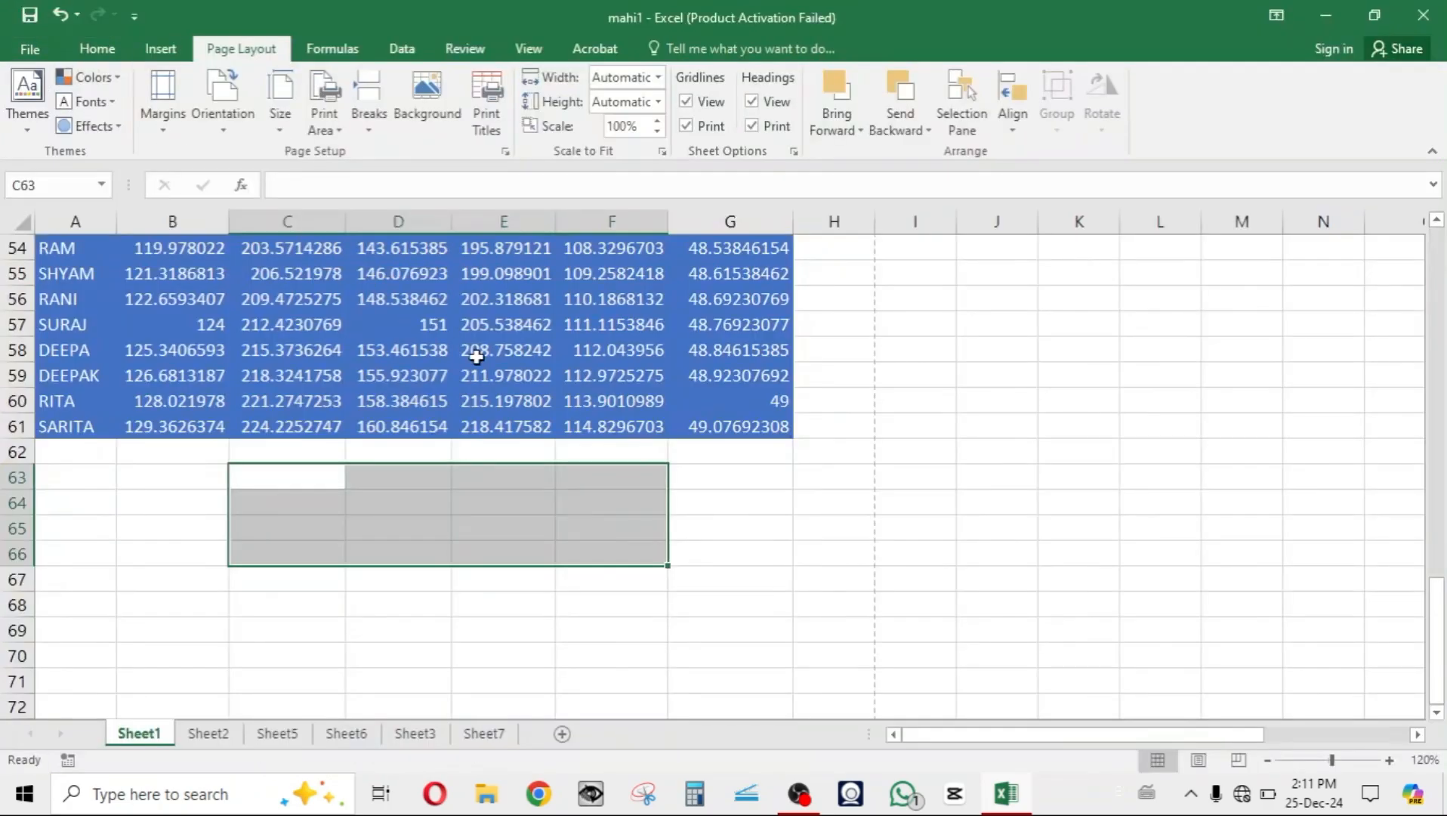
pyautogui.click(835, 585)
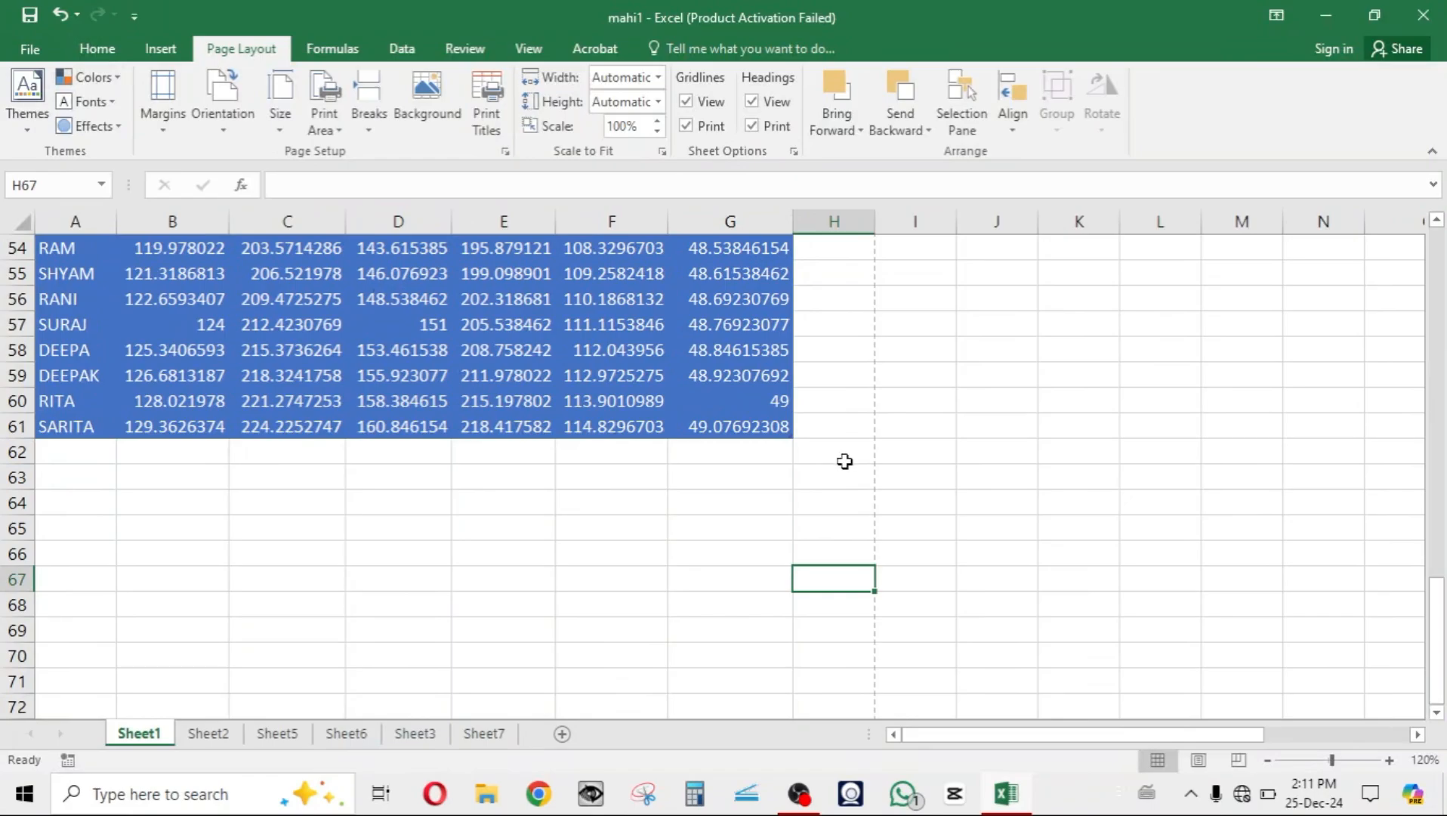
pyautogui.click(660, 514)
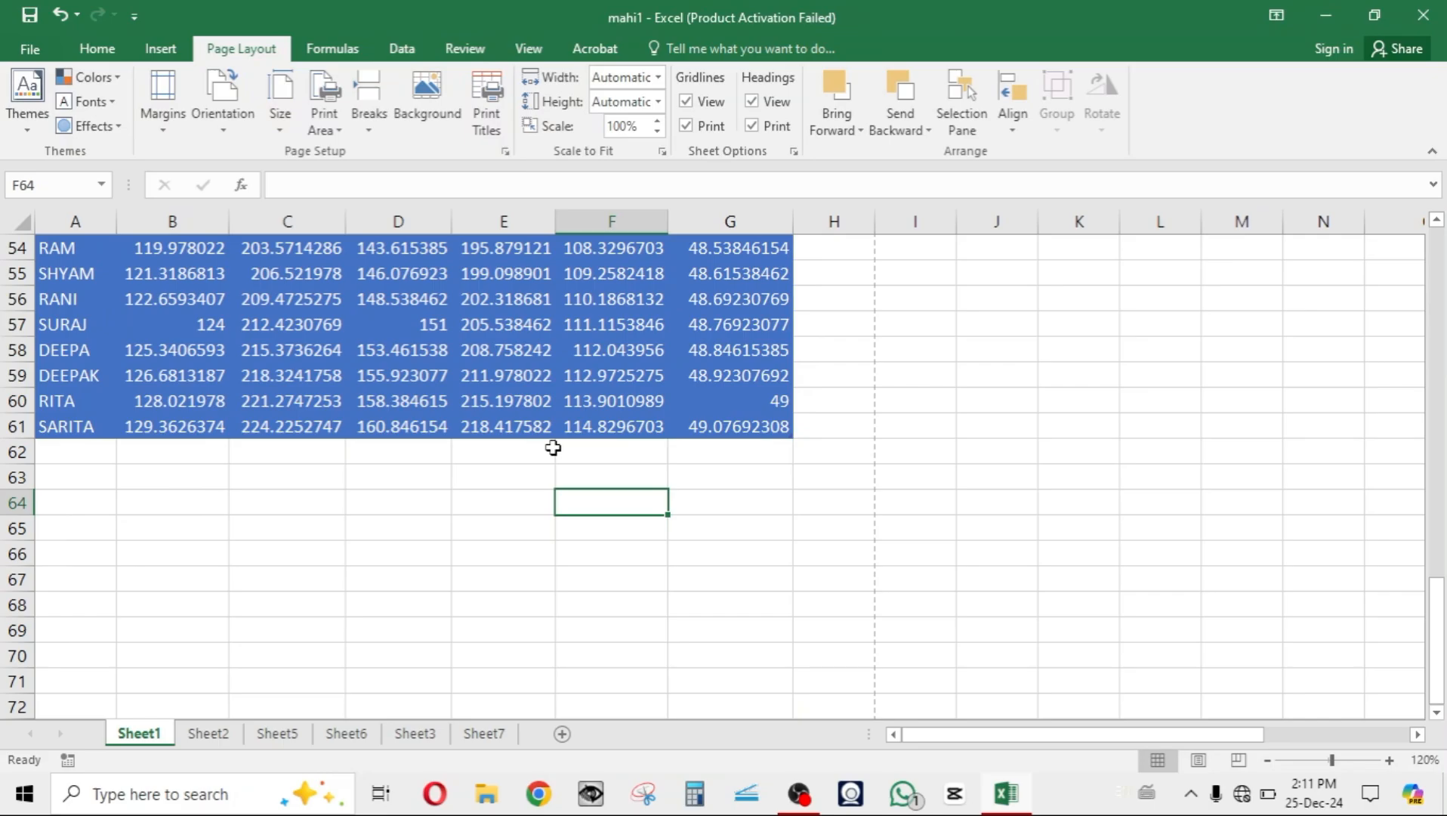
pyautogui.click(530, 513)
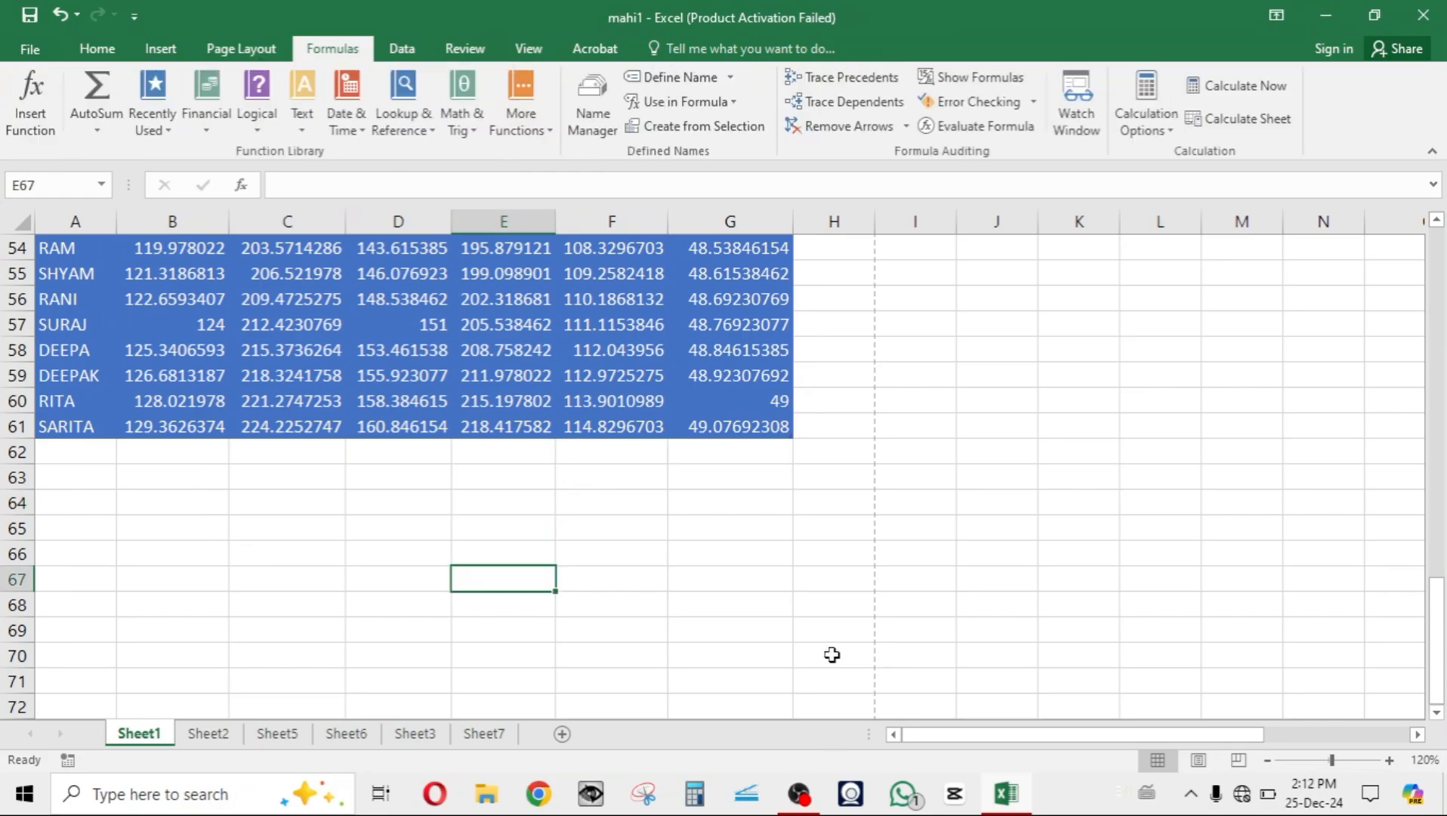
# - Look through the contents of Sheet7, Sheet3, Sheet6 and Sheet2
pyautogui.click(484, 732)
pyautogui.click(415, 734)
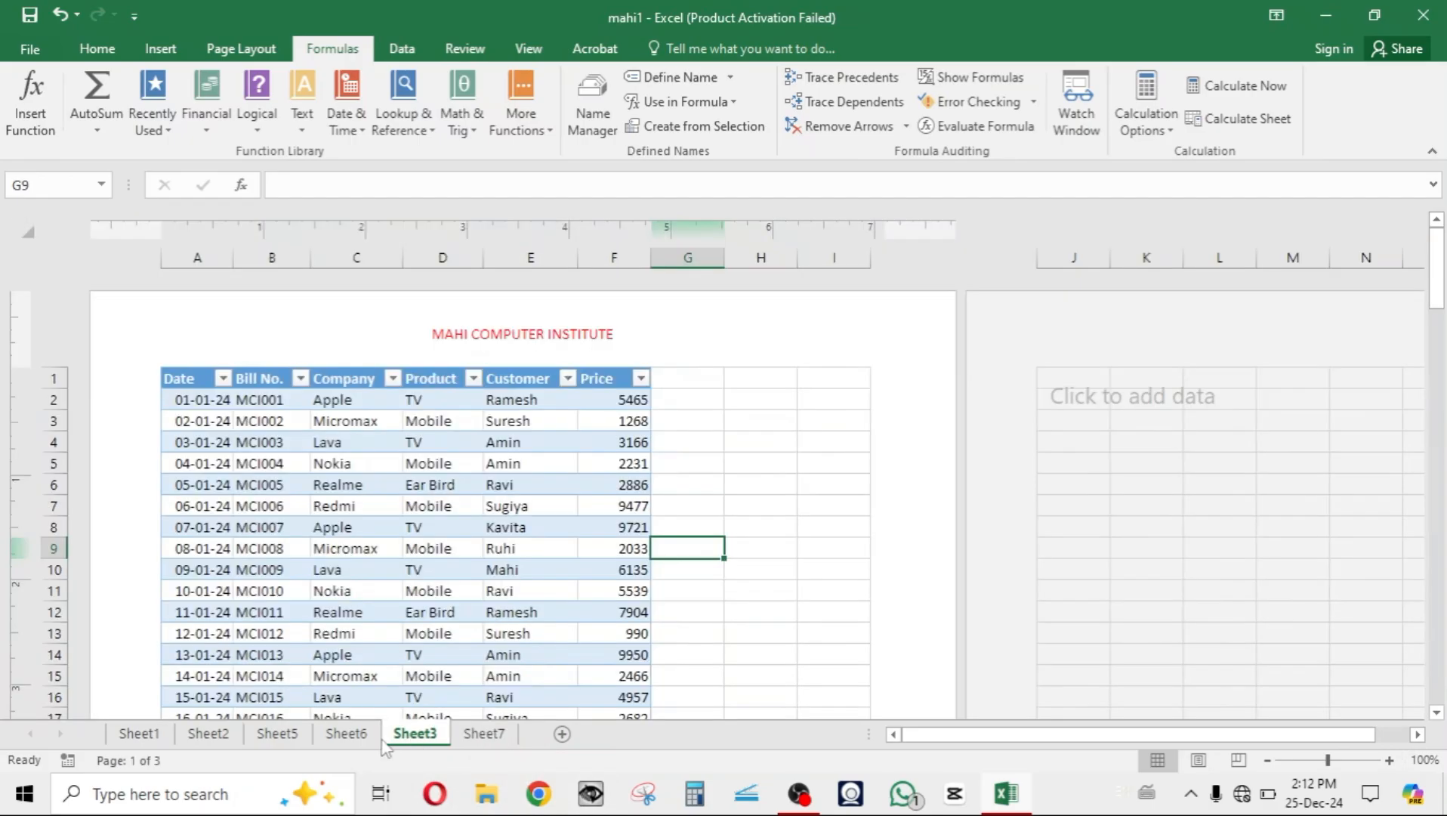
pyautogui.click(346, 733)
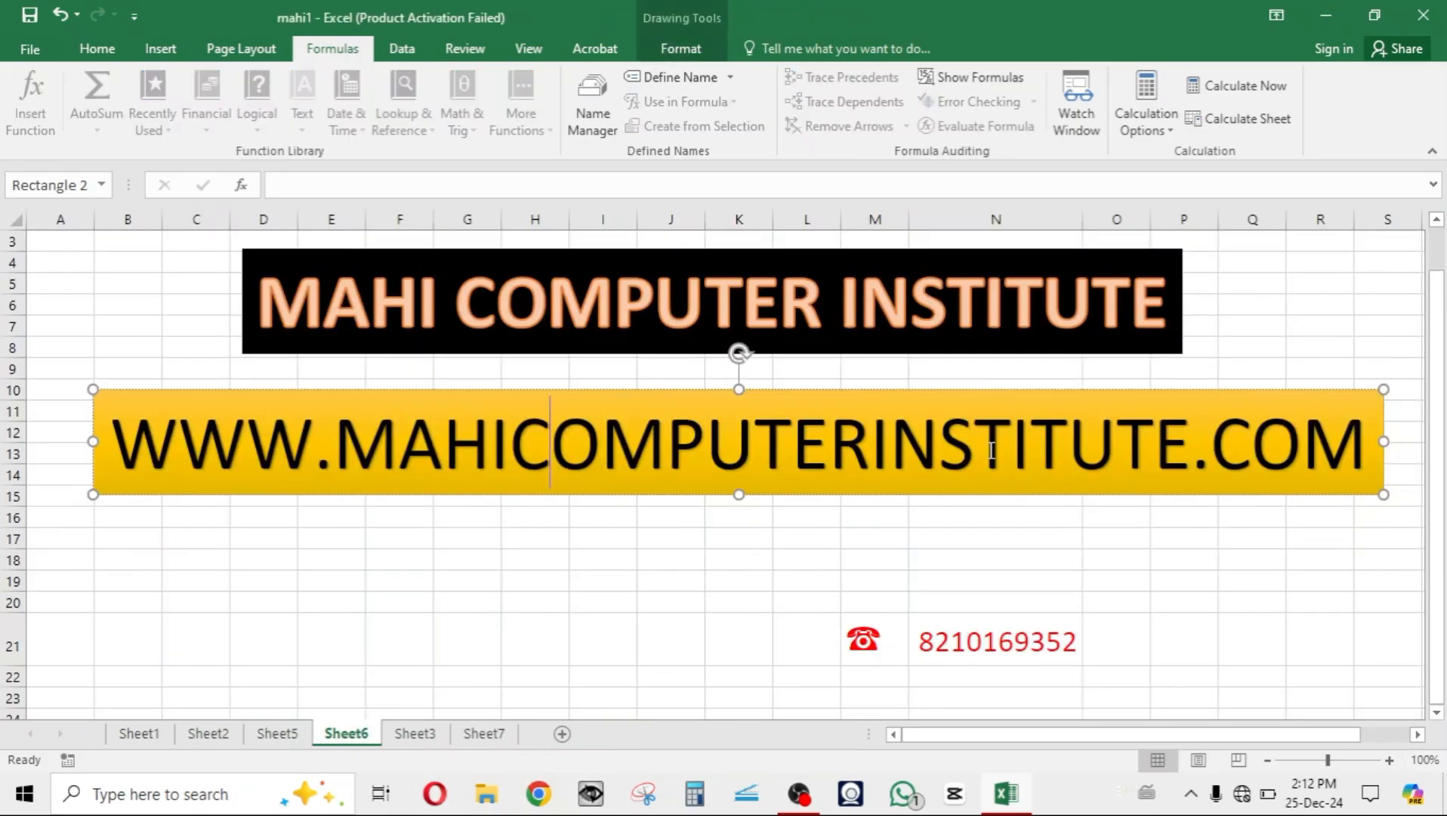
pyautogui.click(221, 735)
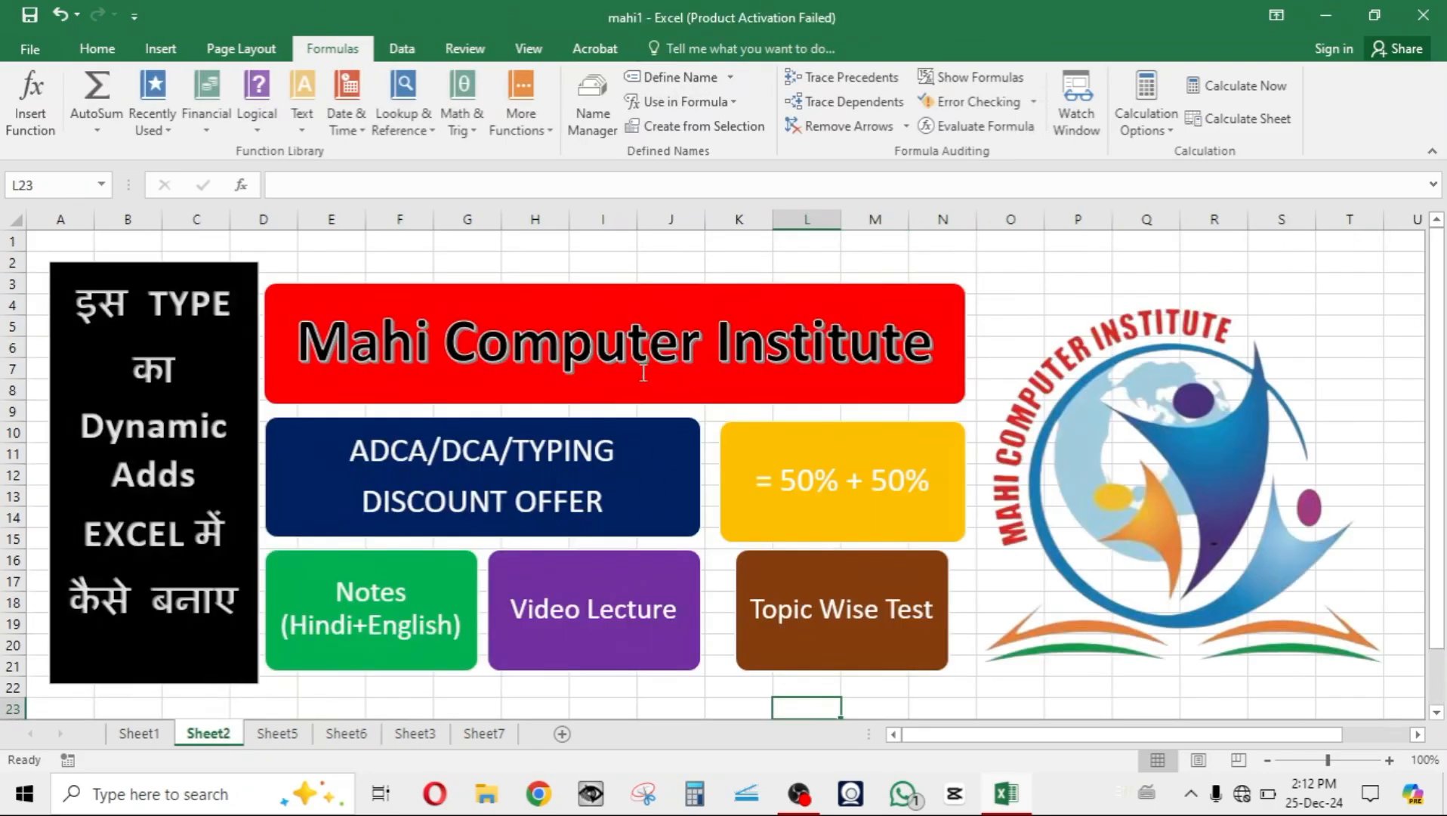